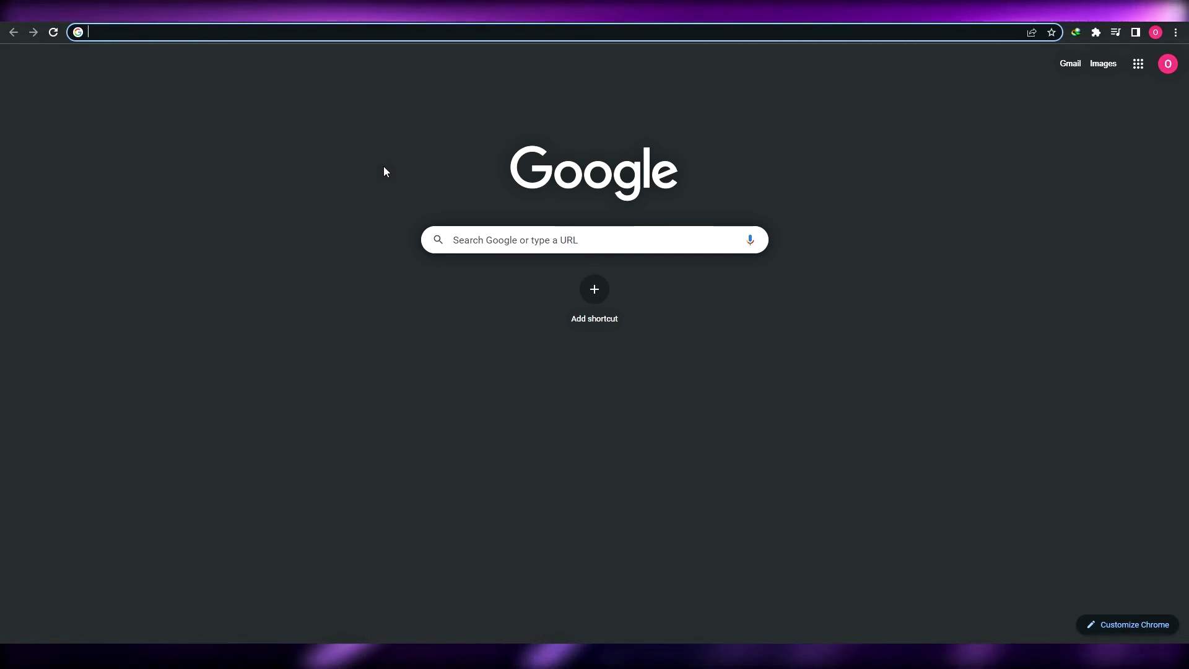
Step: Search Google for 'Electrum' and scroll through the results
type("Electrum")
key("Return")
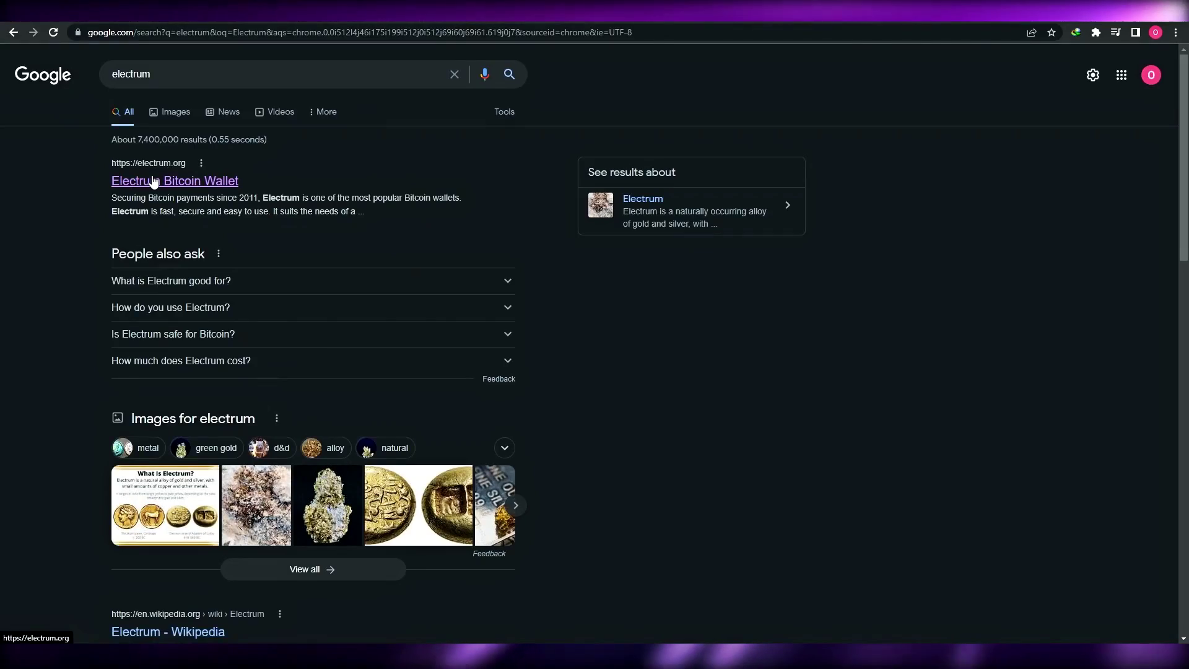
scroll(2, 229, "down", 3)
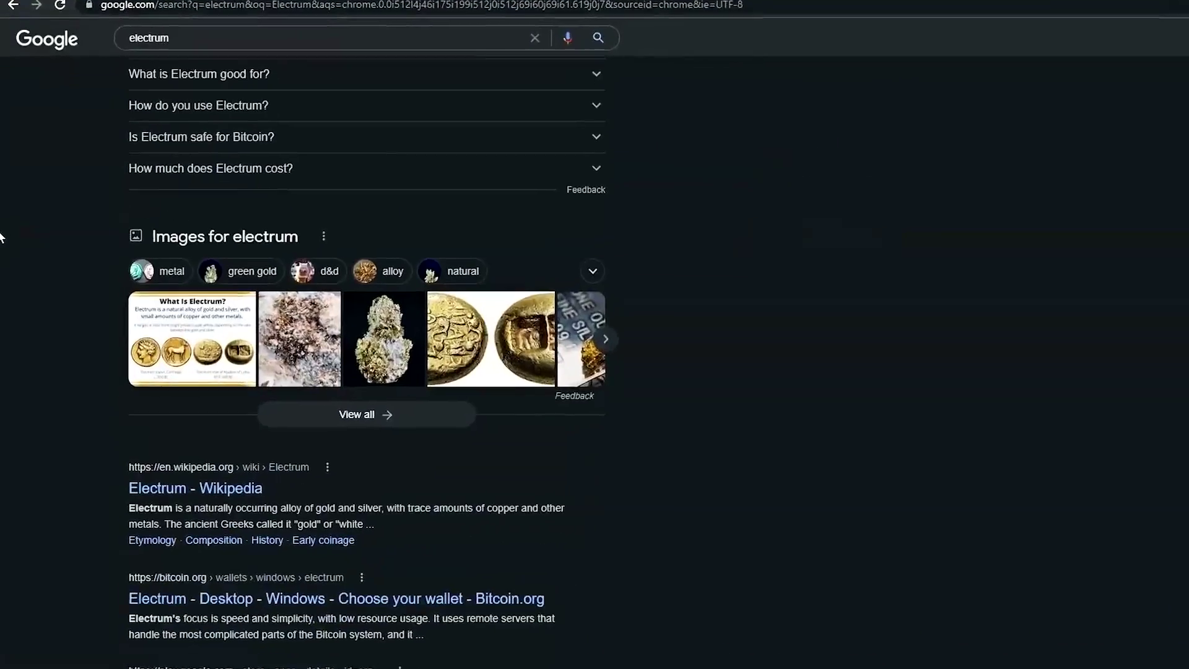
scroll(2, 236, "down", 3)
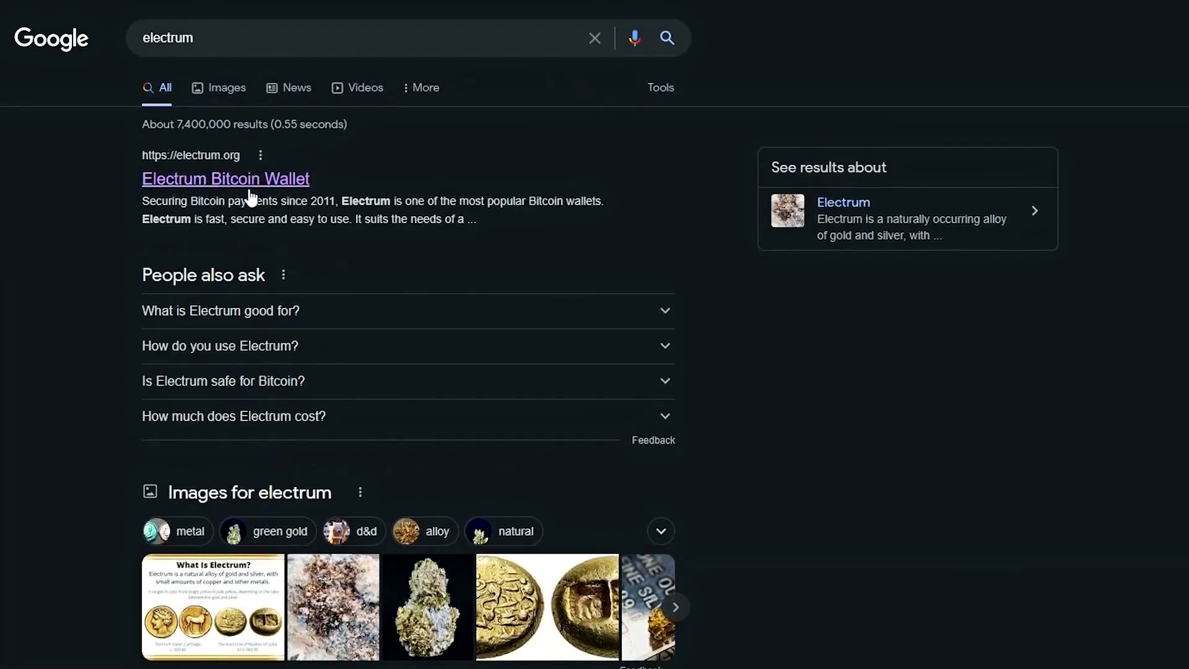
Step: Open the electrum.org result and look over its home page
left_click(256, 186)
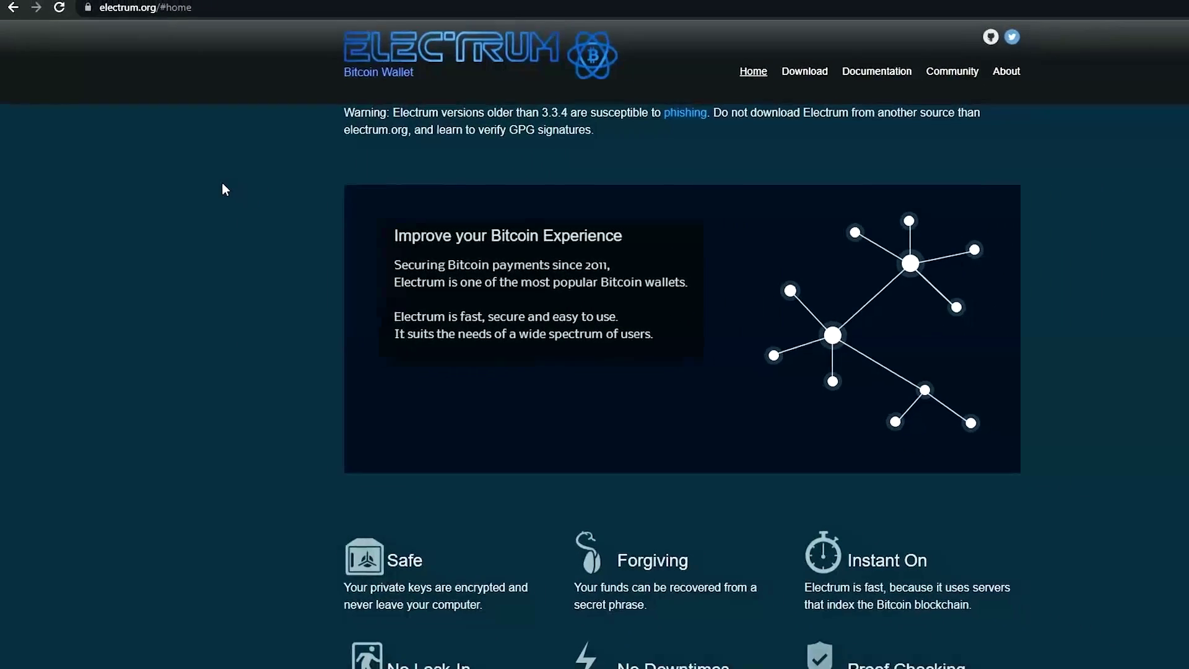
scroll(535, 242, "down", 4)
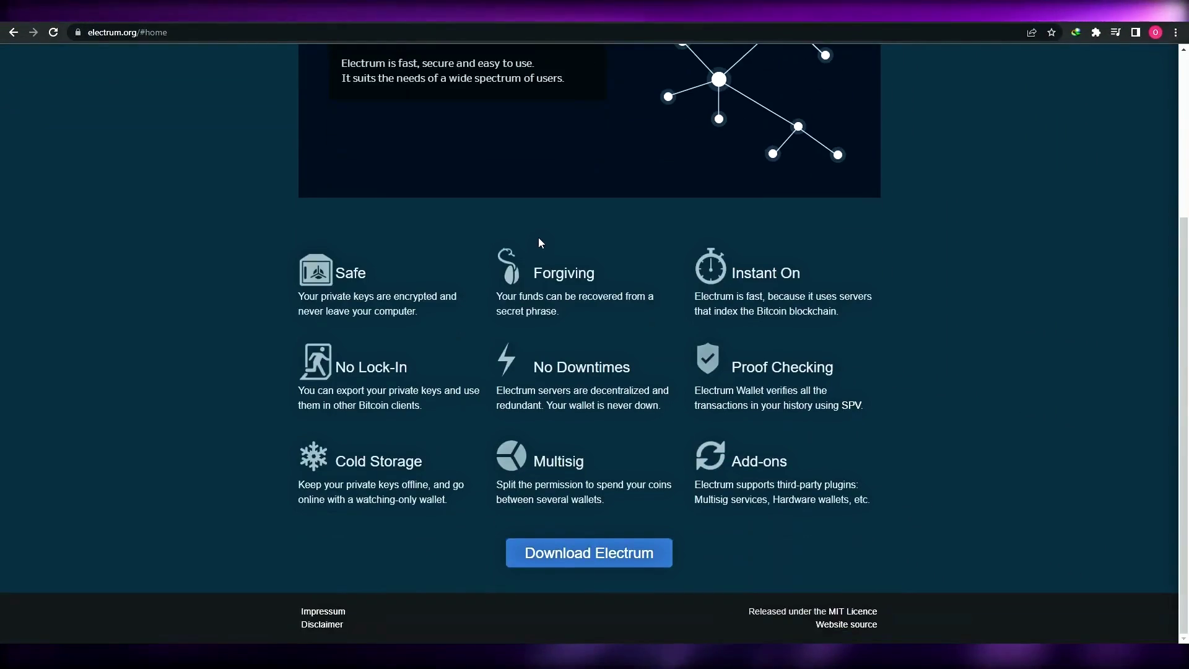
scroll(539, 240, "up", 5)
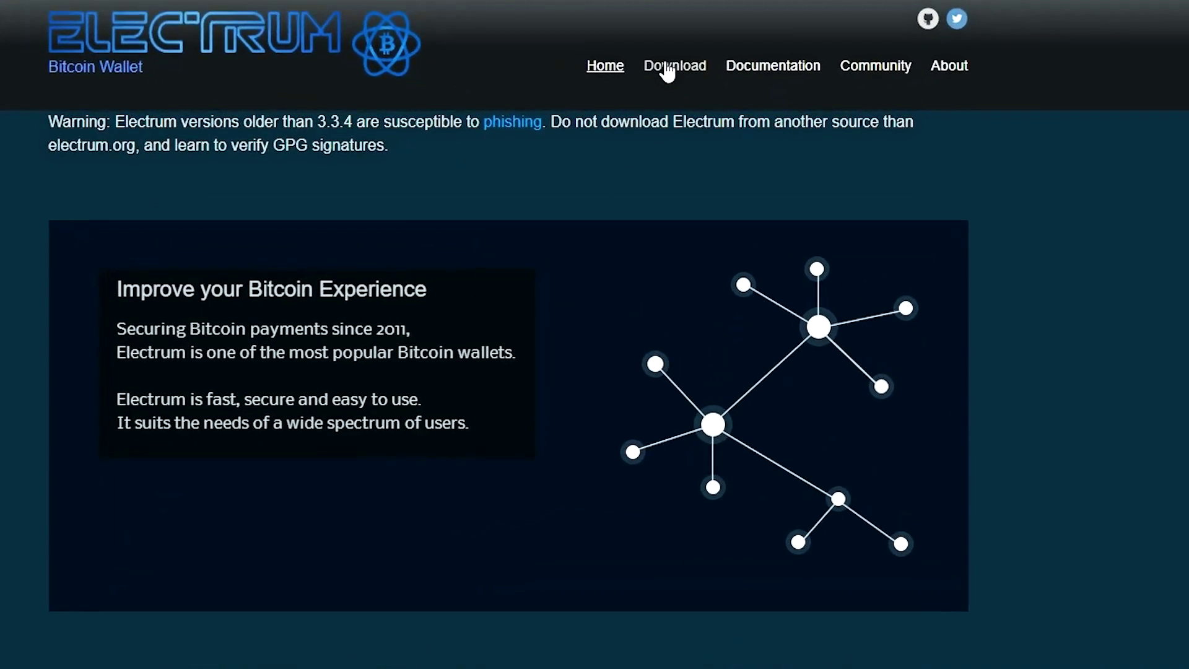
scroll(672, 72, "down", 5)
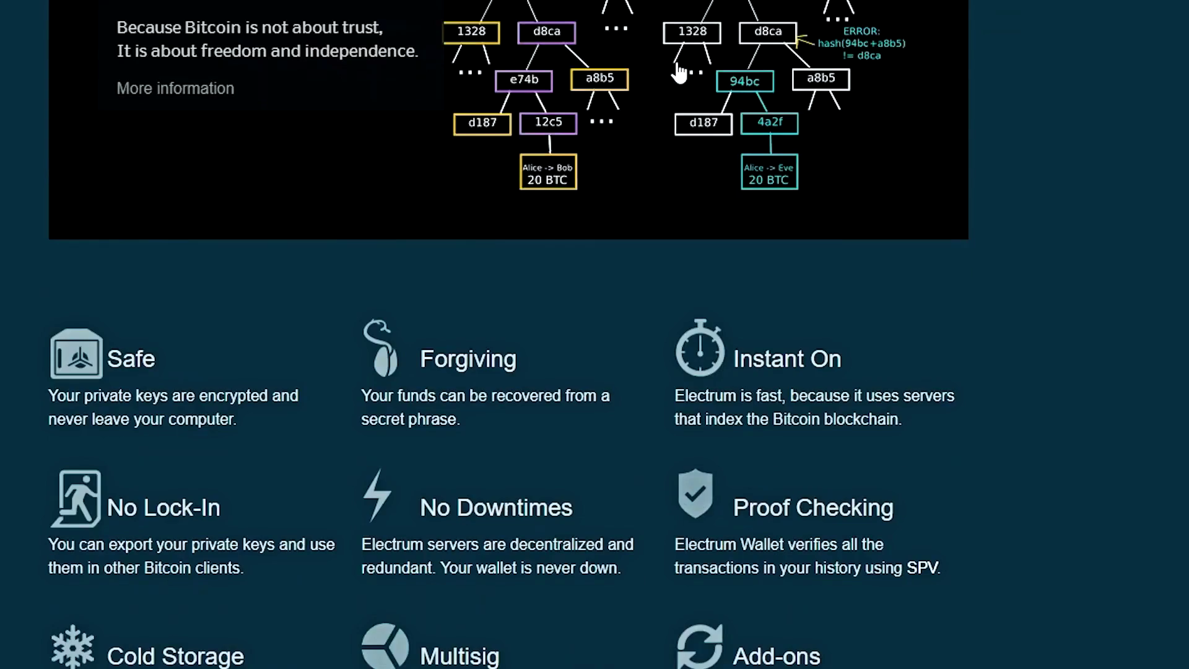
scroll(631, 469, "up", 5)
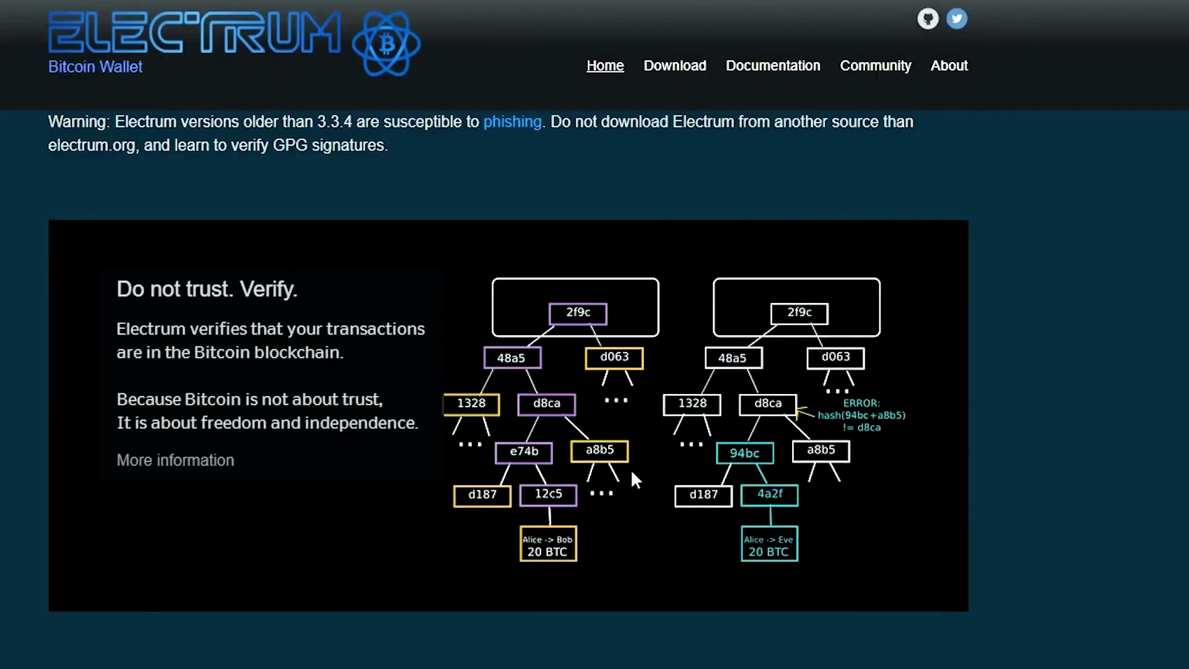
Step: Go to the Electrum Download page showing the Electrum-4.2.2 release
left_click(669, 65)
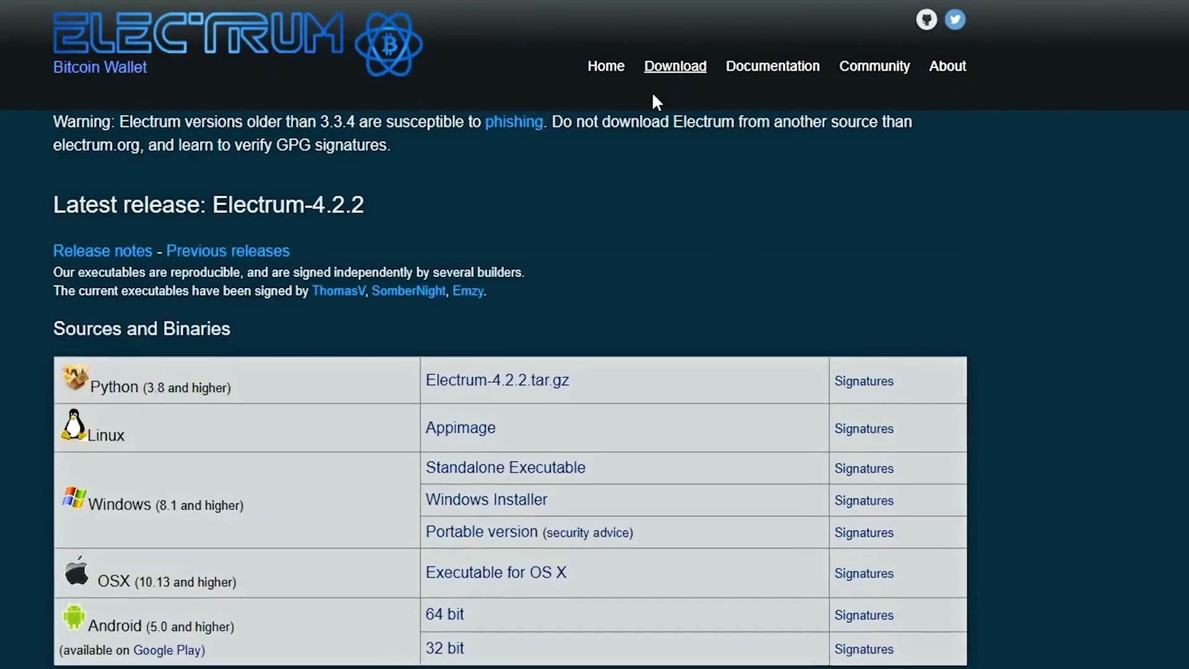
scroll(345, 353, "down", 4)
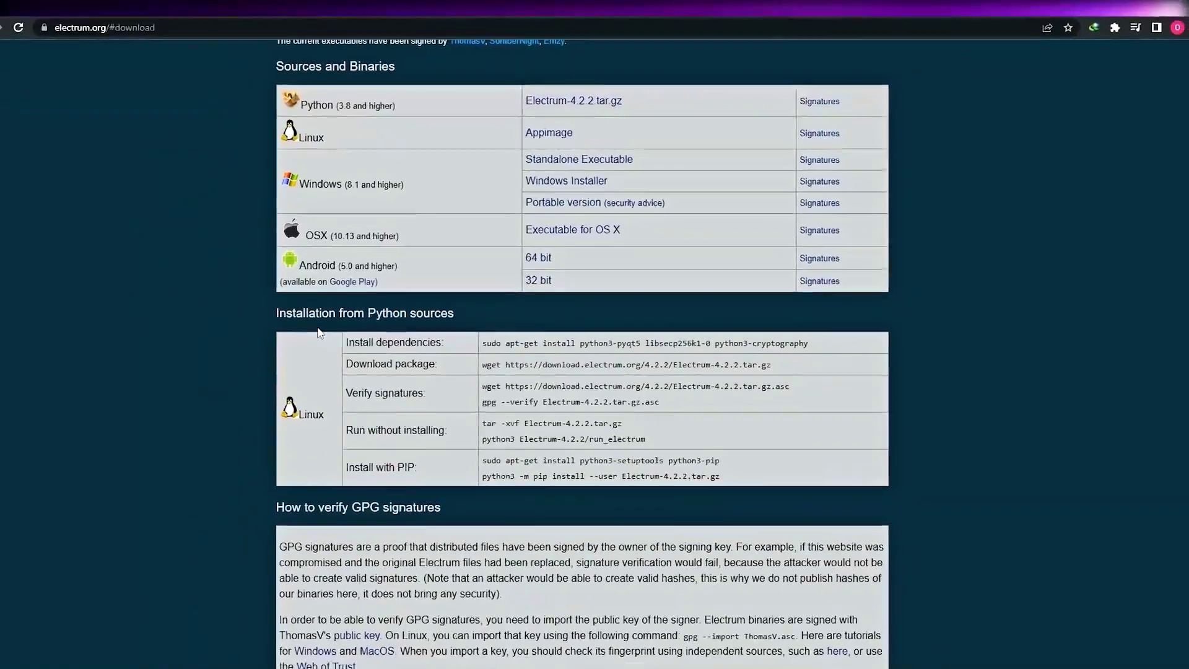
scroll(322, 325, "down", 5)
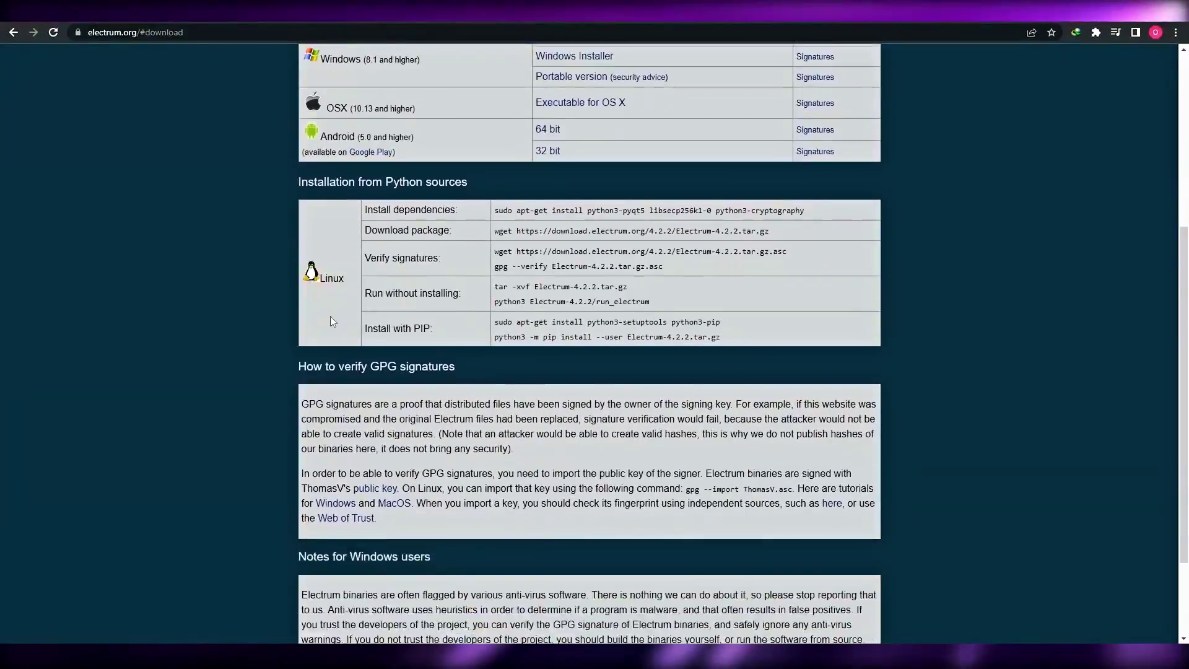
scroll(265, 314, "up", 6)
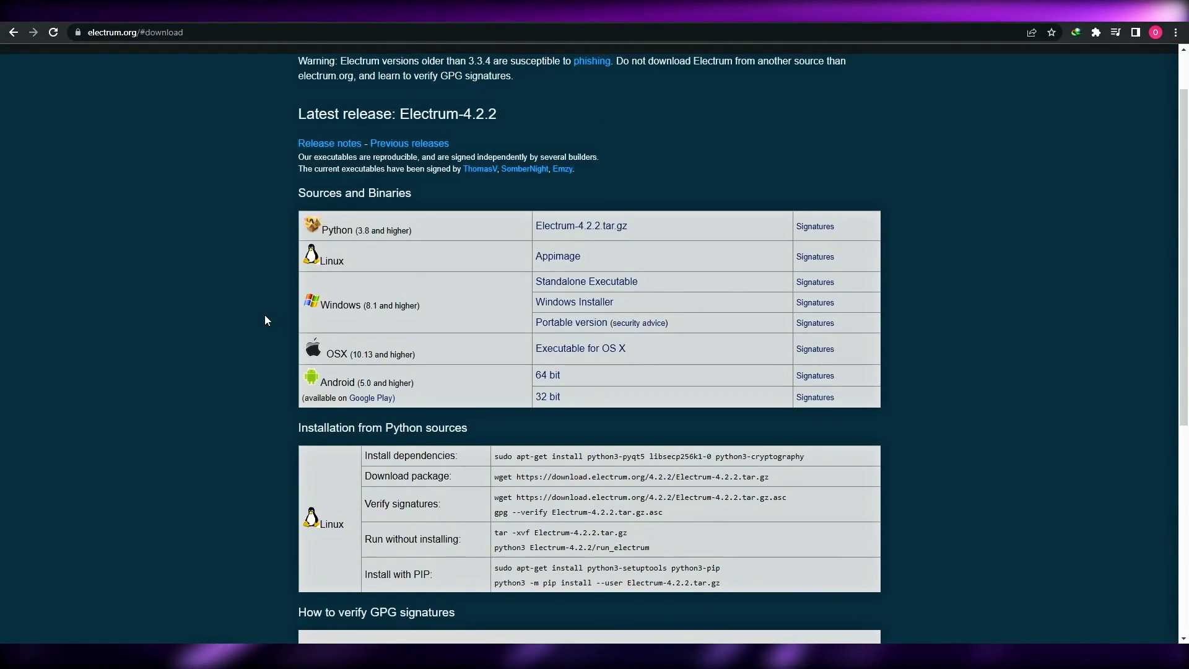
scroll(266, 315, "up", 1)
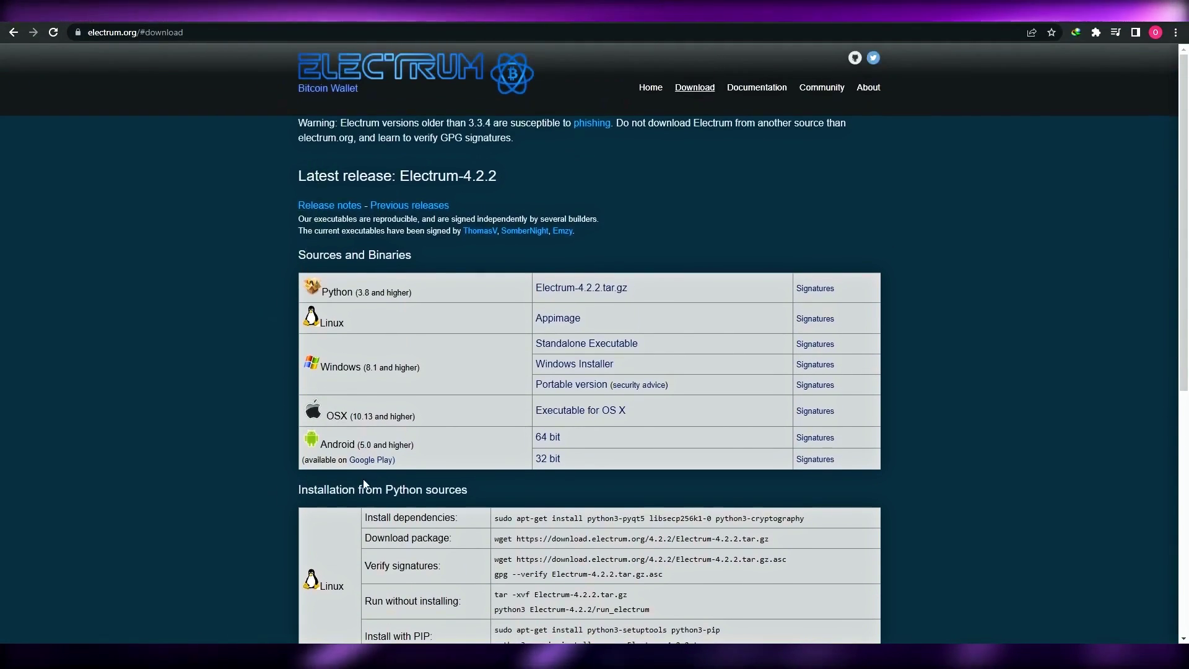
scroll(100, 364, "down", 2)
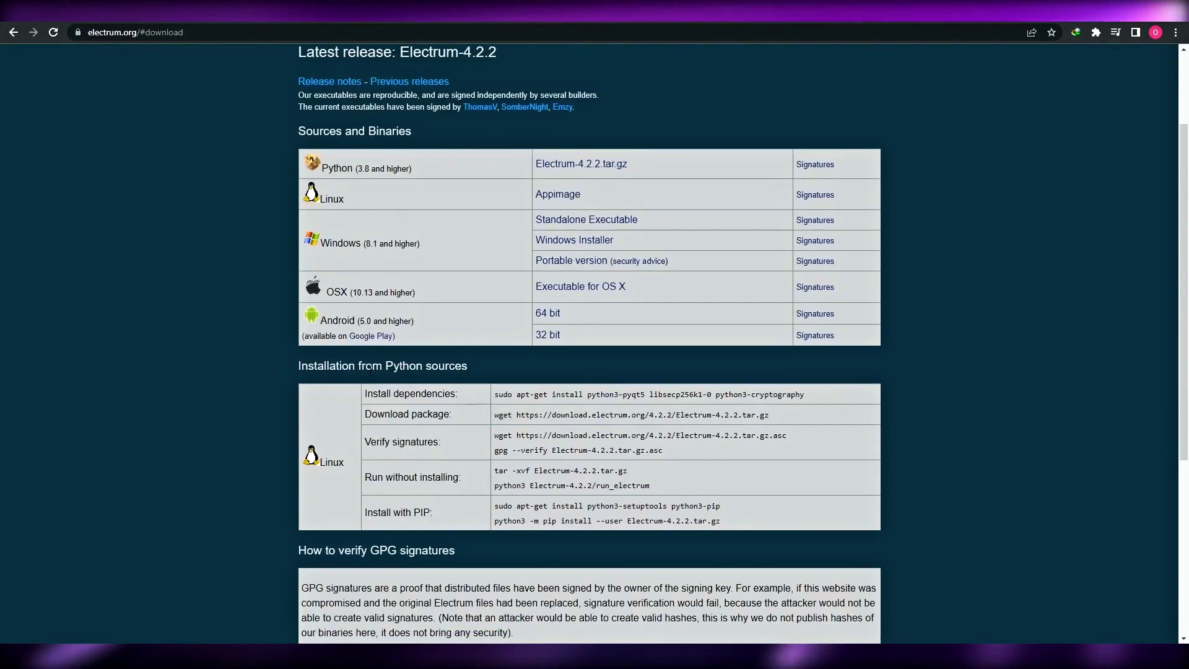
scroll(399, 557, "up", 2)
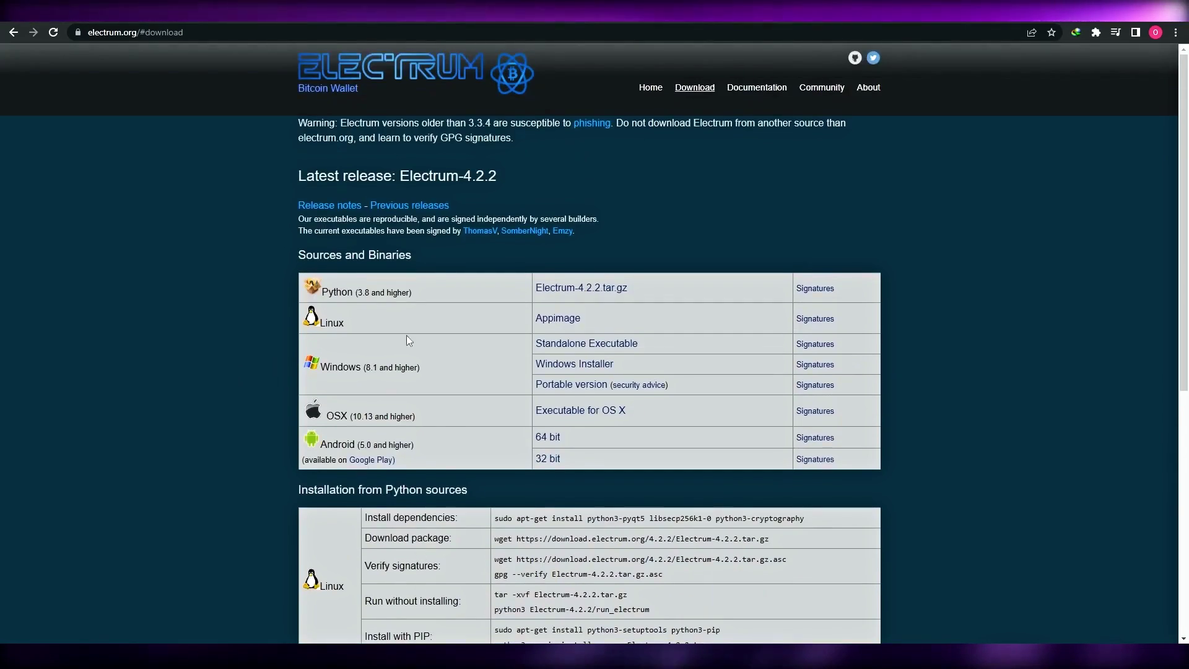
Step: Highlight the Sources and Binaries heading, then clear the highlight
left_click_drag(297, 254, 402, 255)
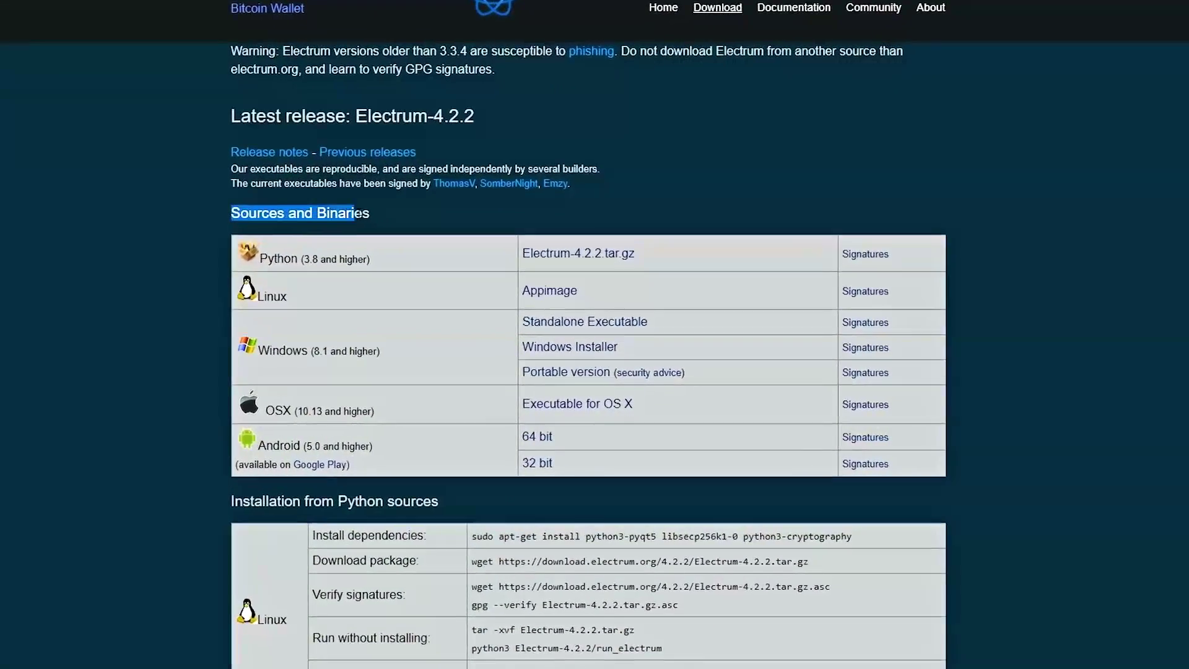
left_click_drag(359, 213, 370, 214)
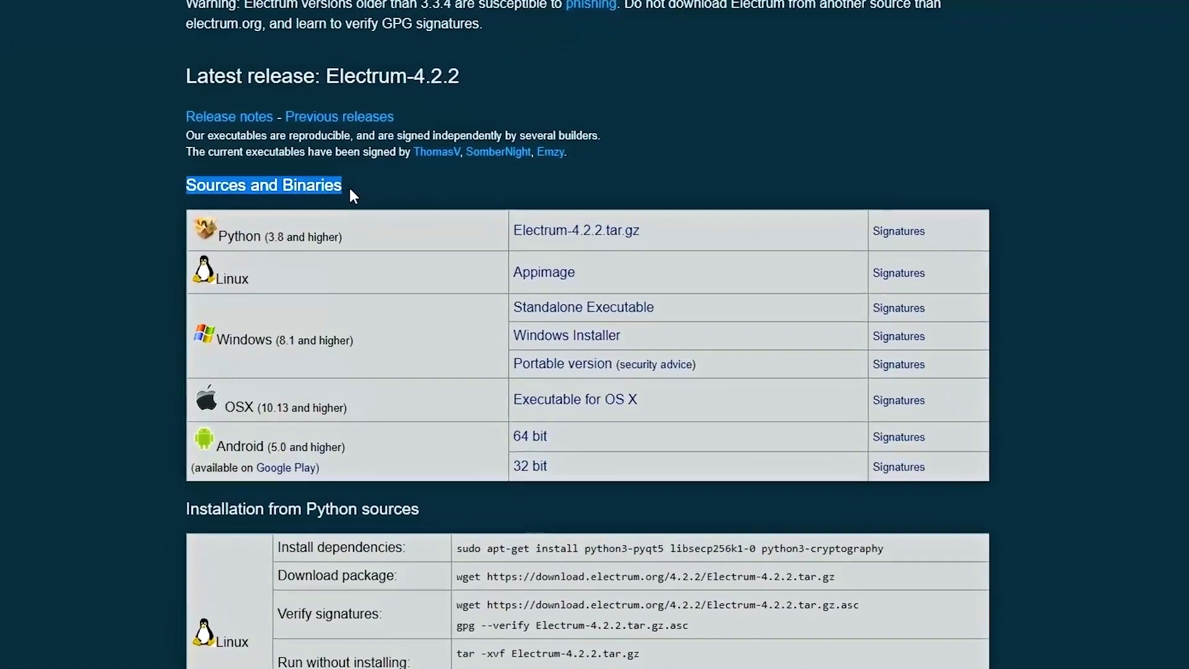
left_click(391, 220)
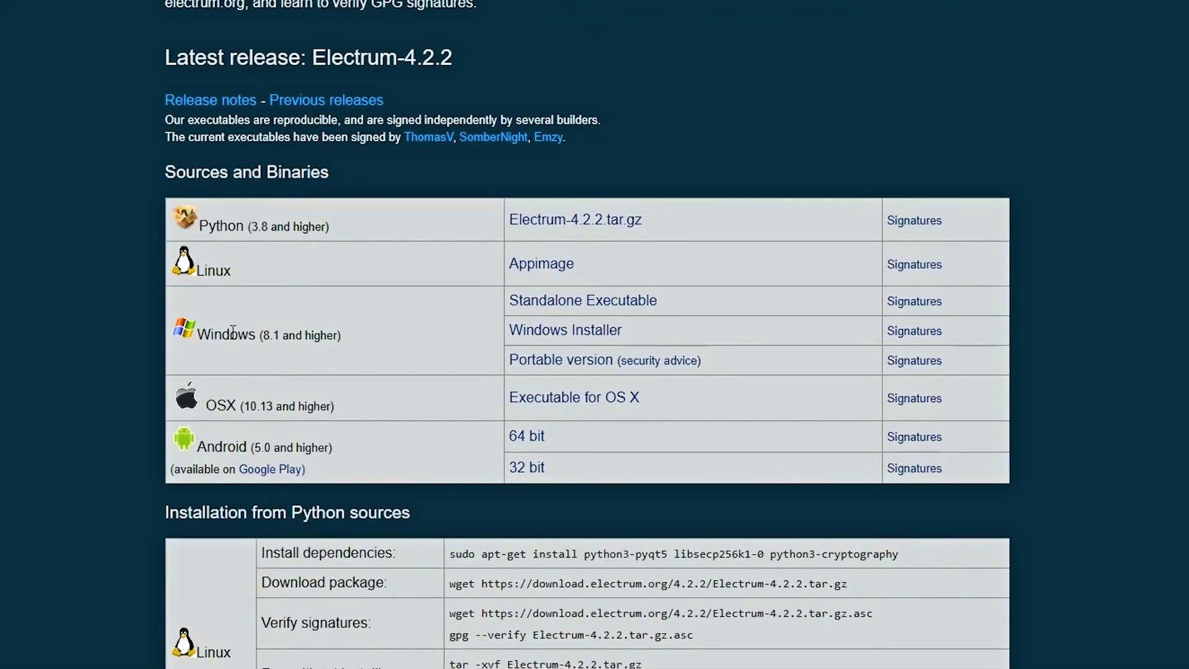
Step: Download electrum-4.2.2-setup.exe with Internet Download Manager and open the installer
left_click(584, 341)
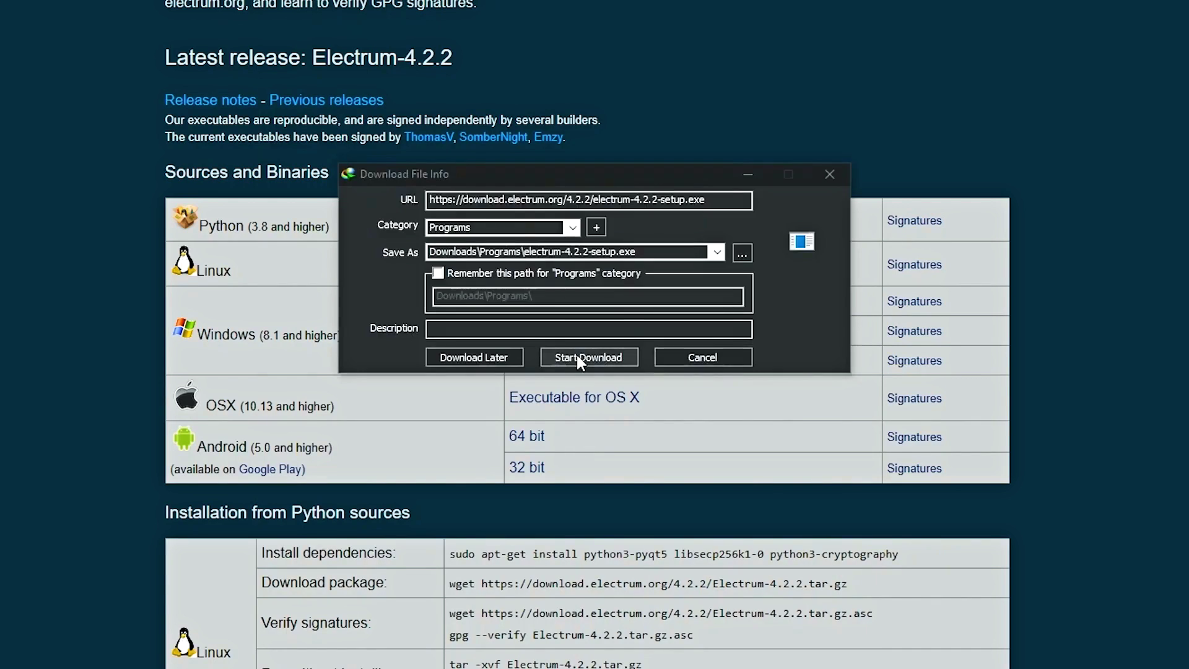
left_click(576, 352)
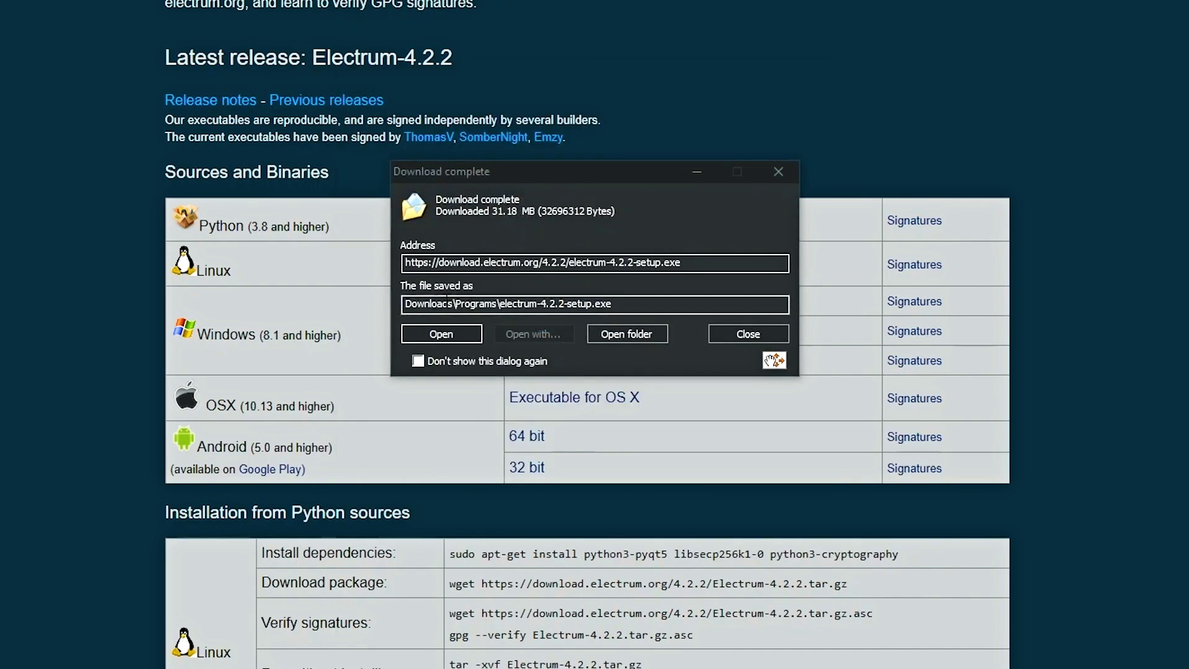
left_click(466, 334)
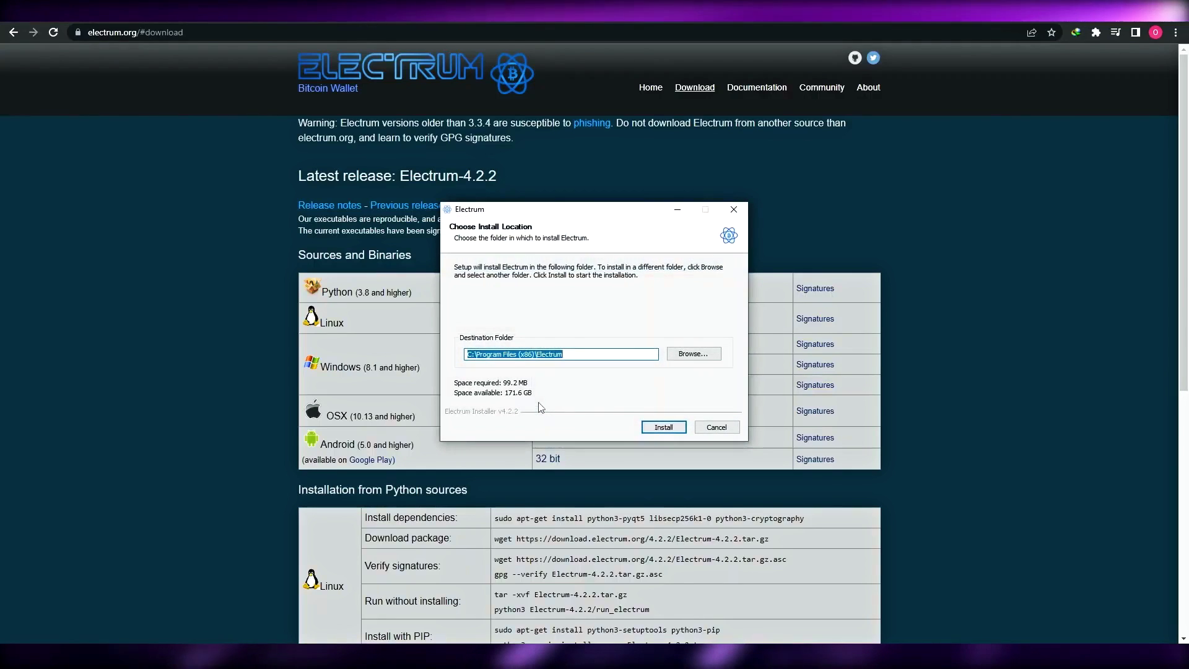
Step: Install Electrum to the default C:\Program Files (x86)\Electrum folder and close the installer
left_click(703, 355)
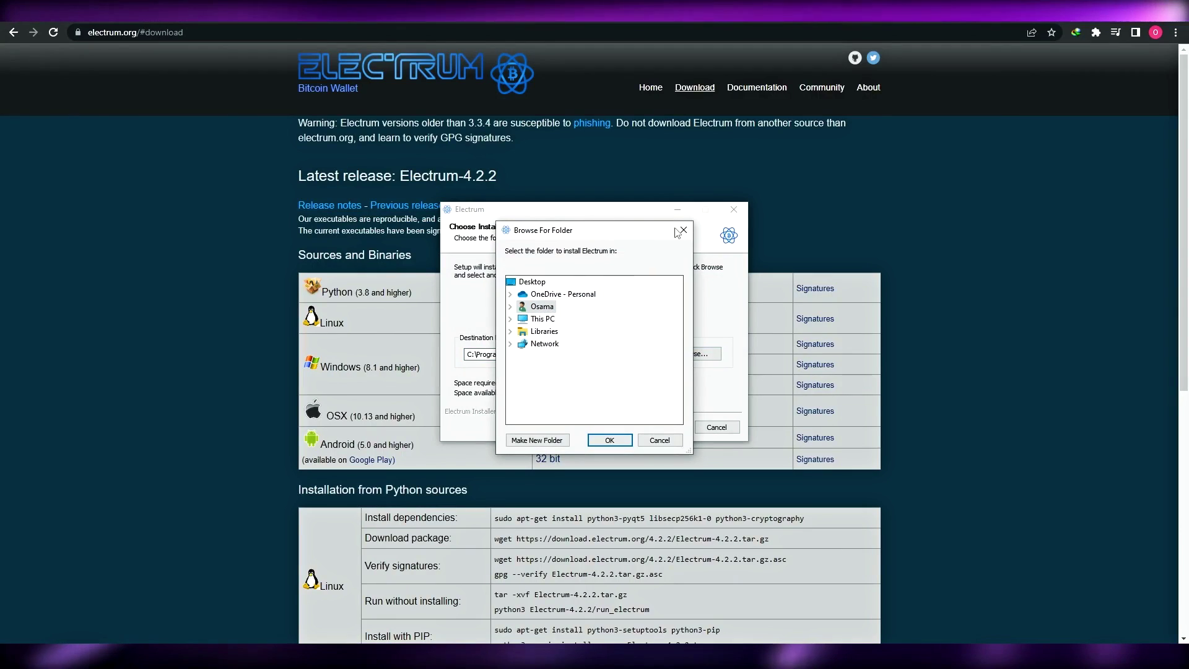
left_click(683, 230)
left_click(661, 428)
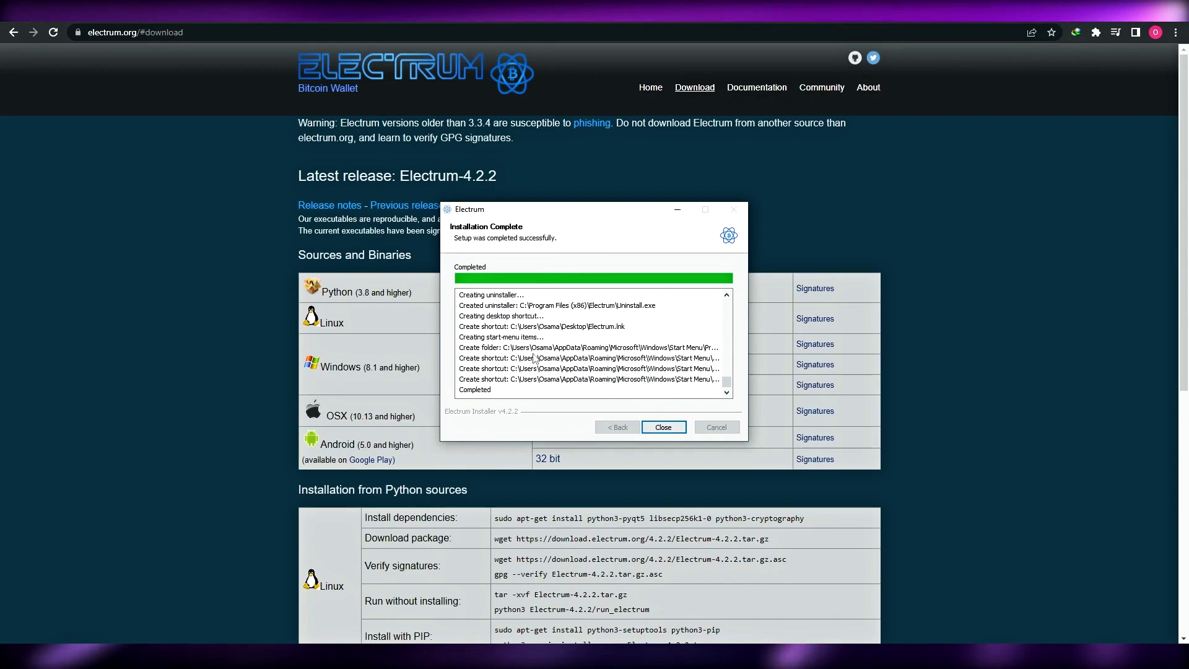
left_click(663, 428)
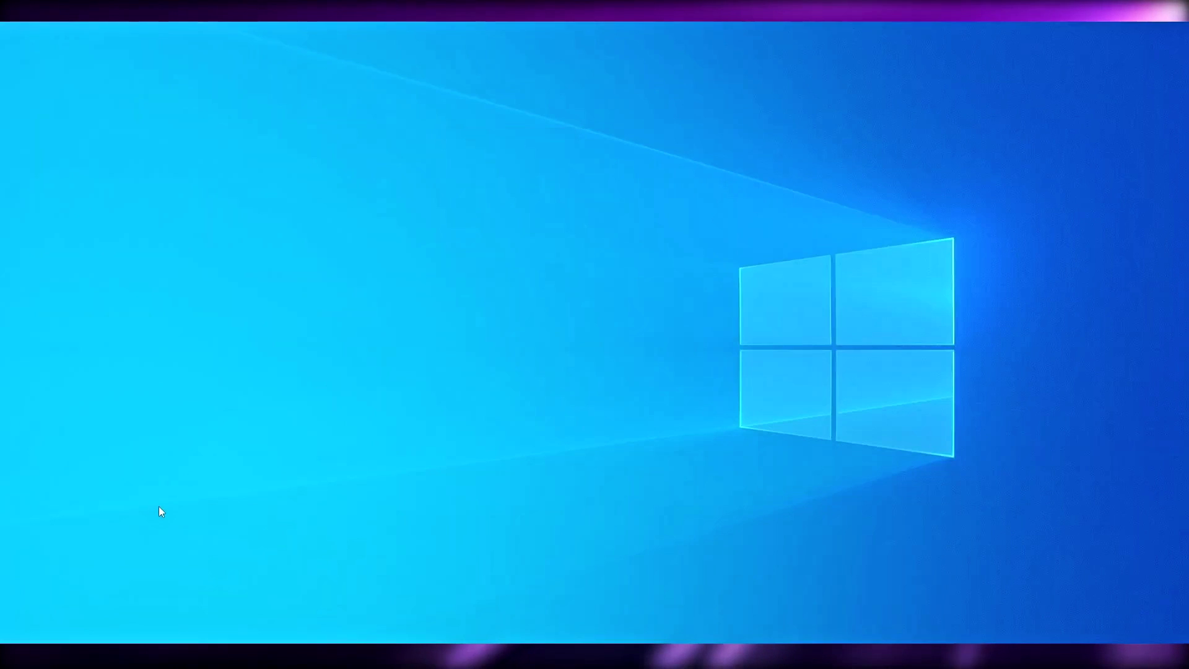
Step: Search Windows for 'elec' and run Electrum as administrator
key("super+s")
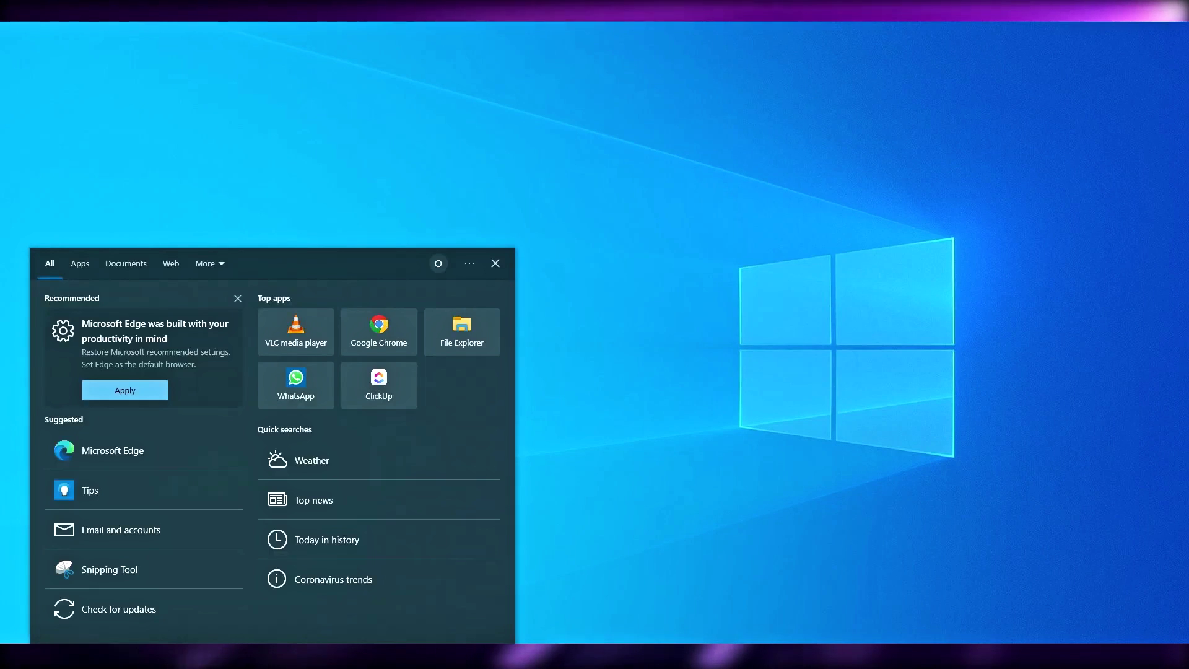
type("elec")
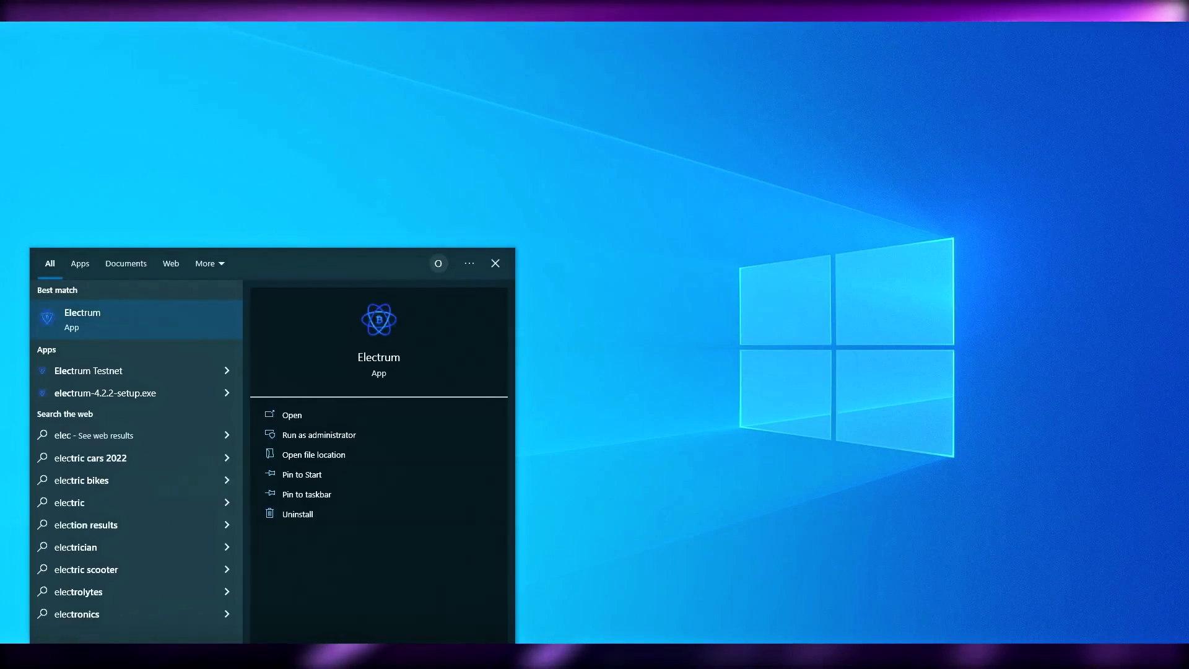
left_click(321, 437)
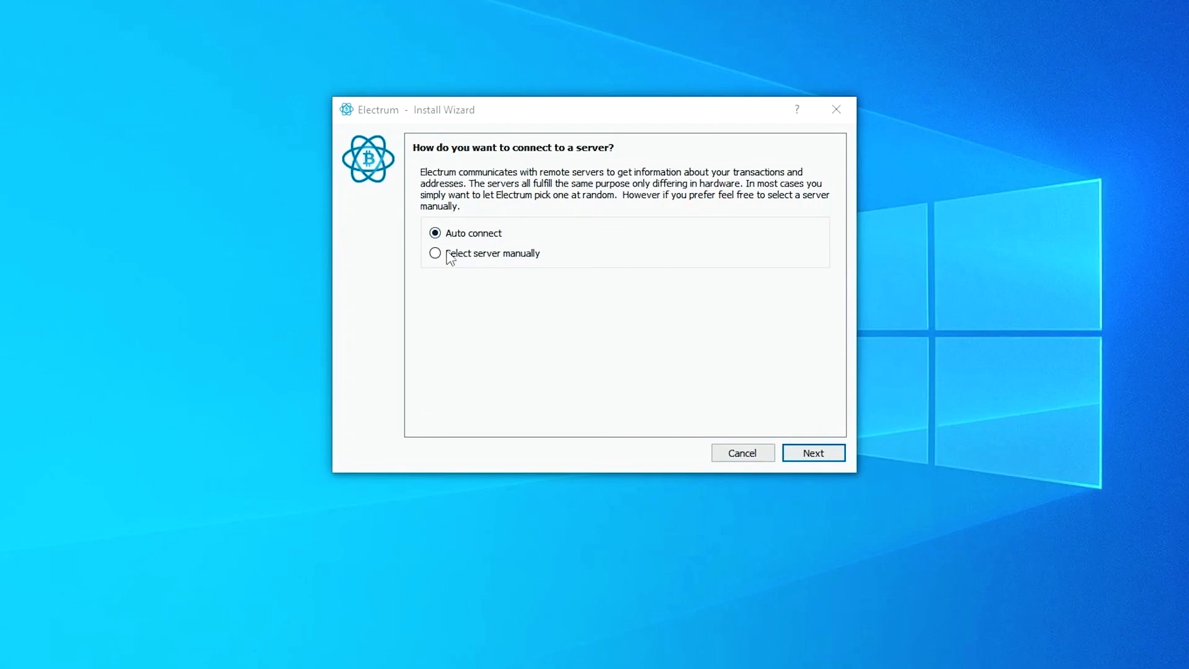
Step: Keep Auto connect for the server and continue to the wallet file step
left_click(472, 255)
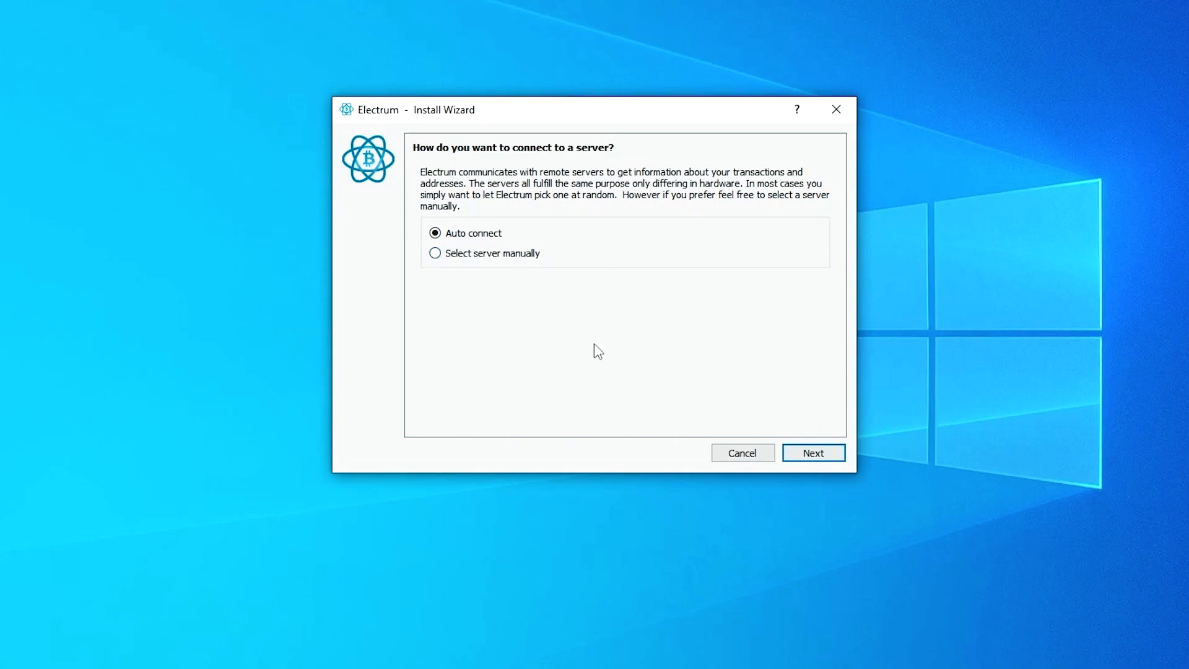
left_click(812, 454)
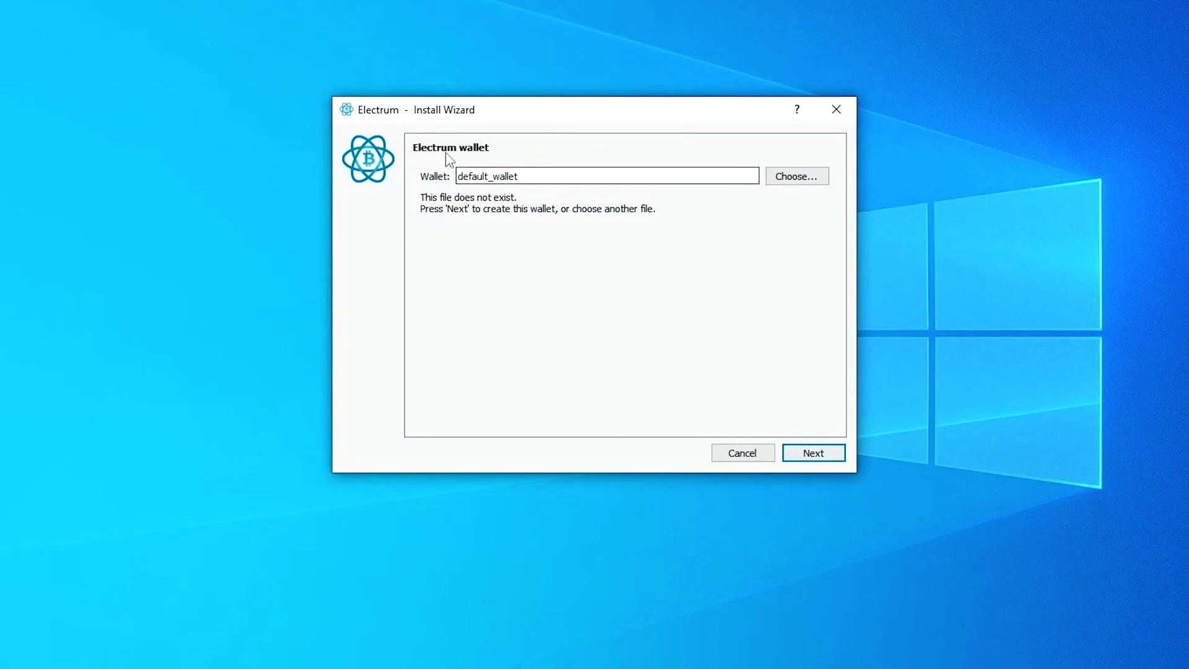
Step: Create a new folder named 'Electrum Wallet' on Local Disk (D:) in the file chooser
left_click(806, 183)
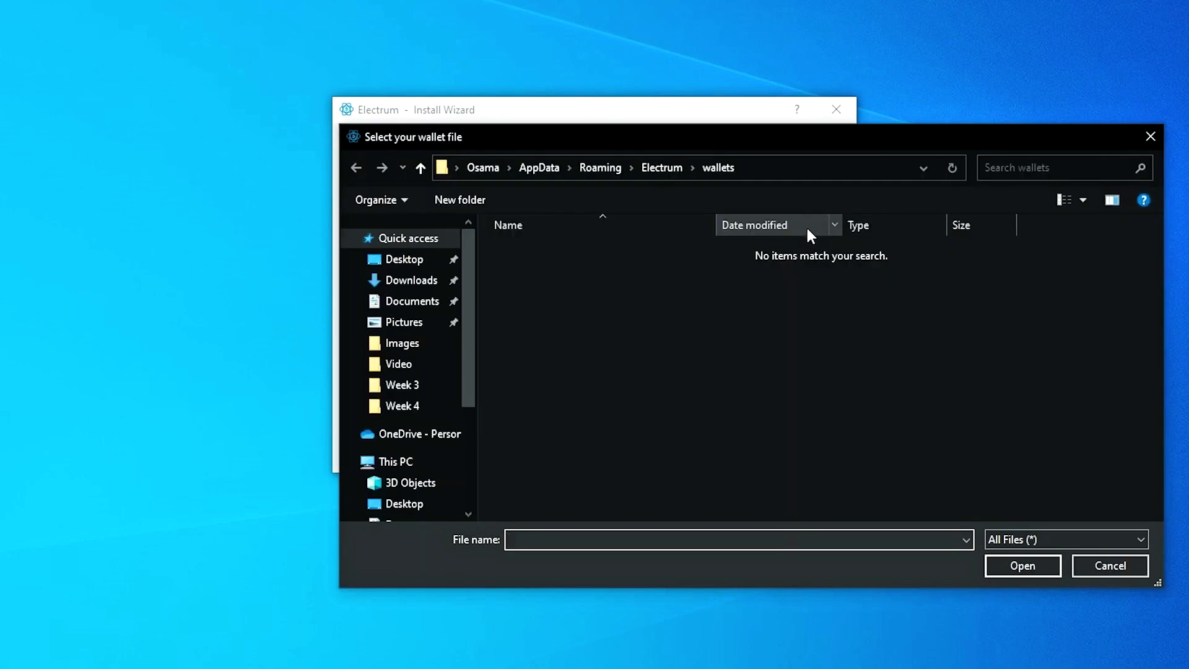
scroll(417, 393, "down", 3)
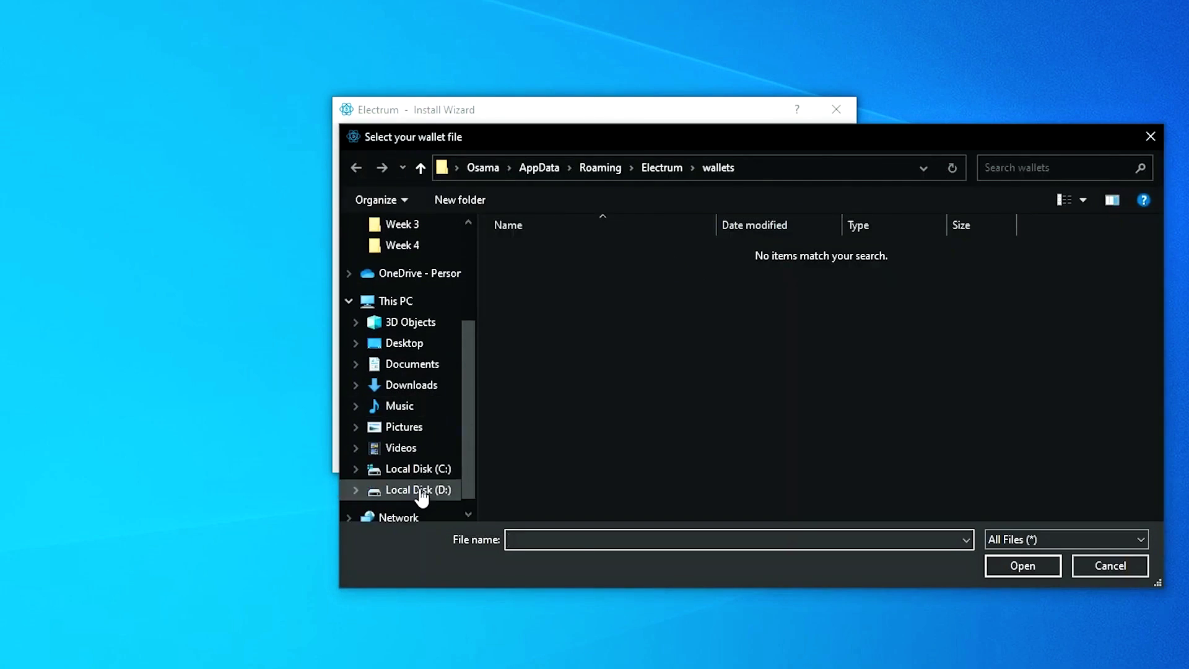
left_click(418, 489)
right_click(798, 443)
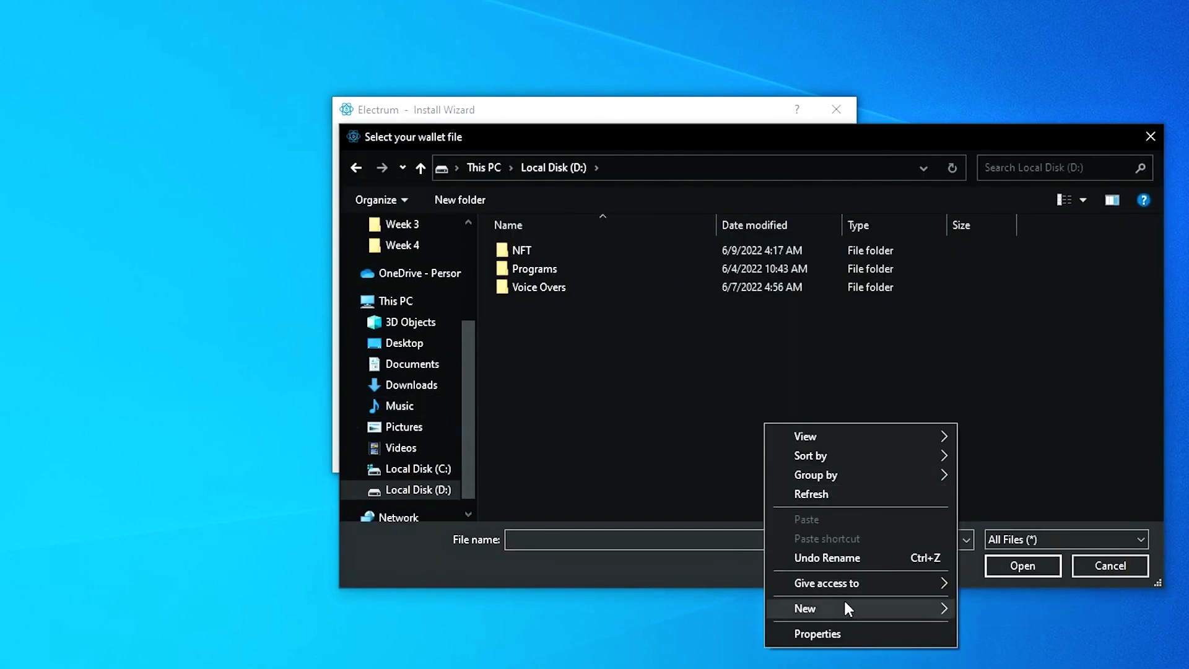
mouse_move(847, 609)
left_click(1046, 610)
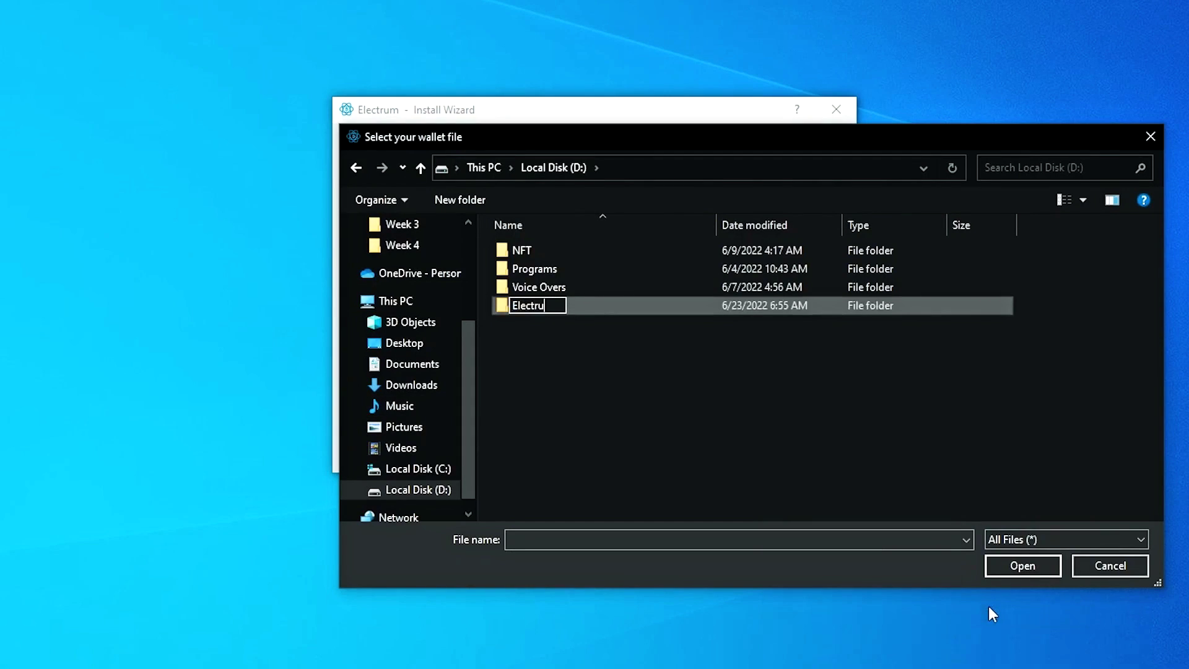
left_click(755, 451)
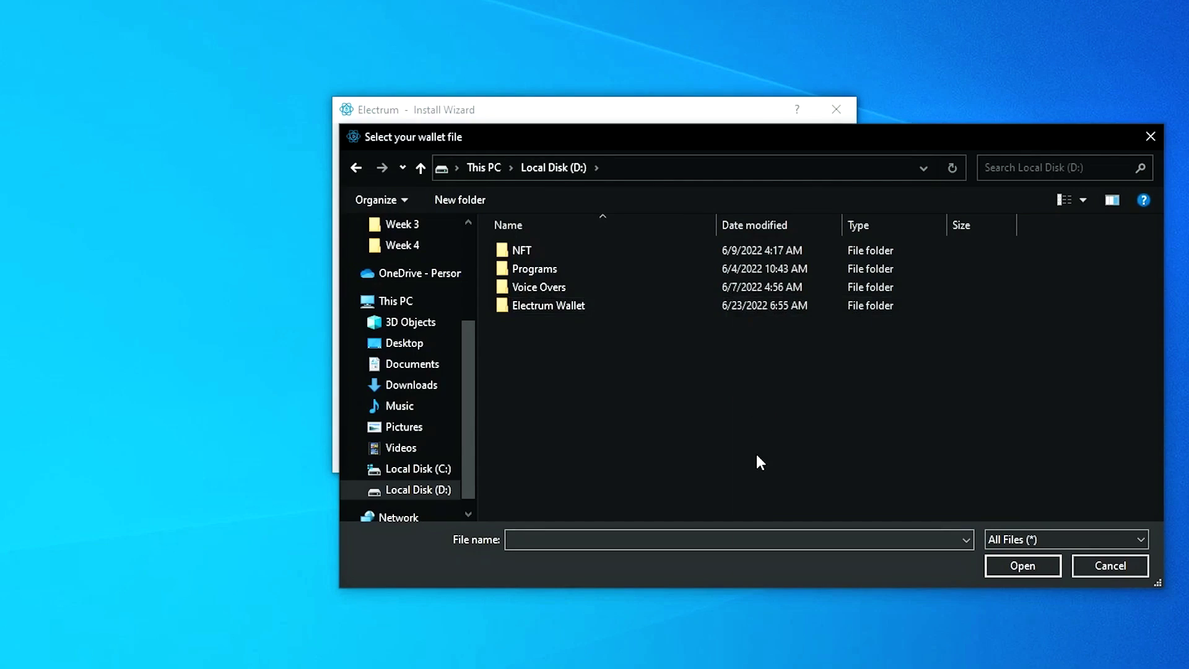
Step: Open the Electrum Wallet folder, copy its path, and cancel the file chooser
double_click(670, 309)
left_click(1028, 570)
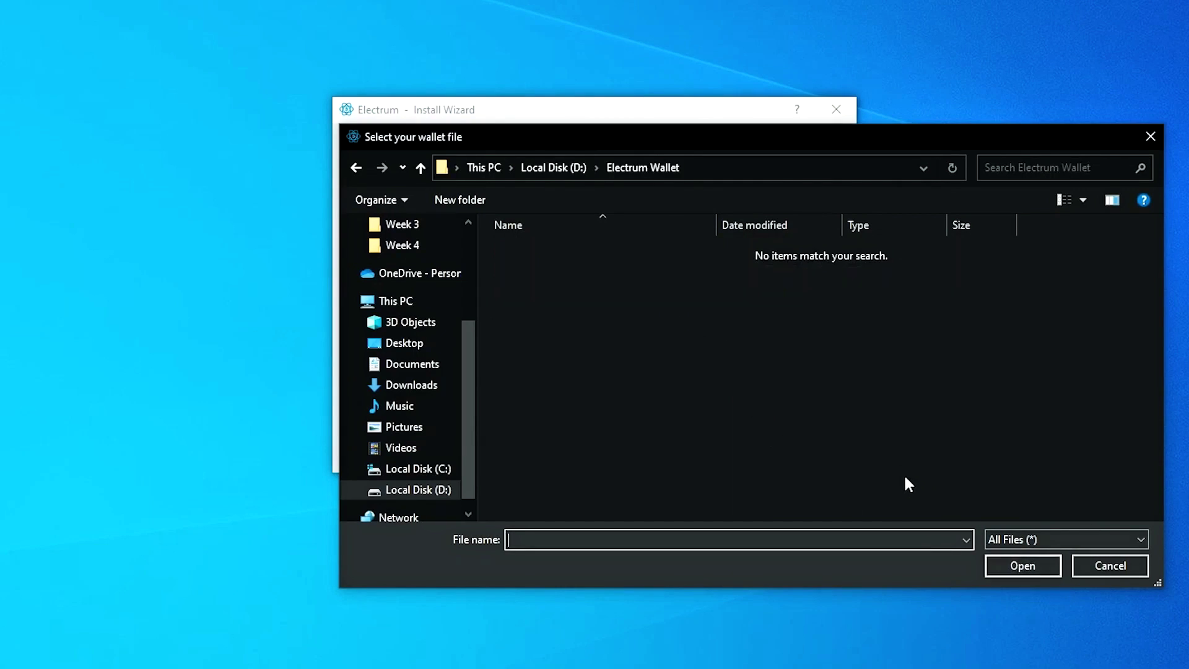
key("alt+Left")
key("alt+Right")
left_click(707, 167)
key("ctrl+c")
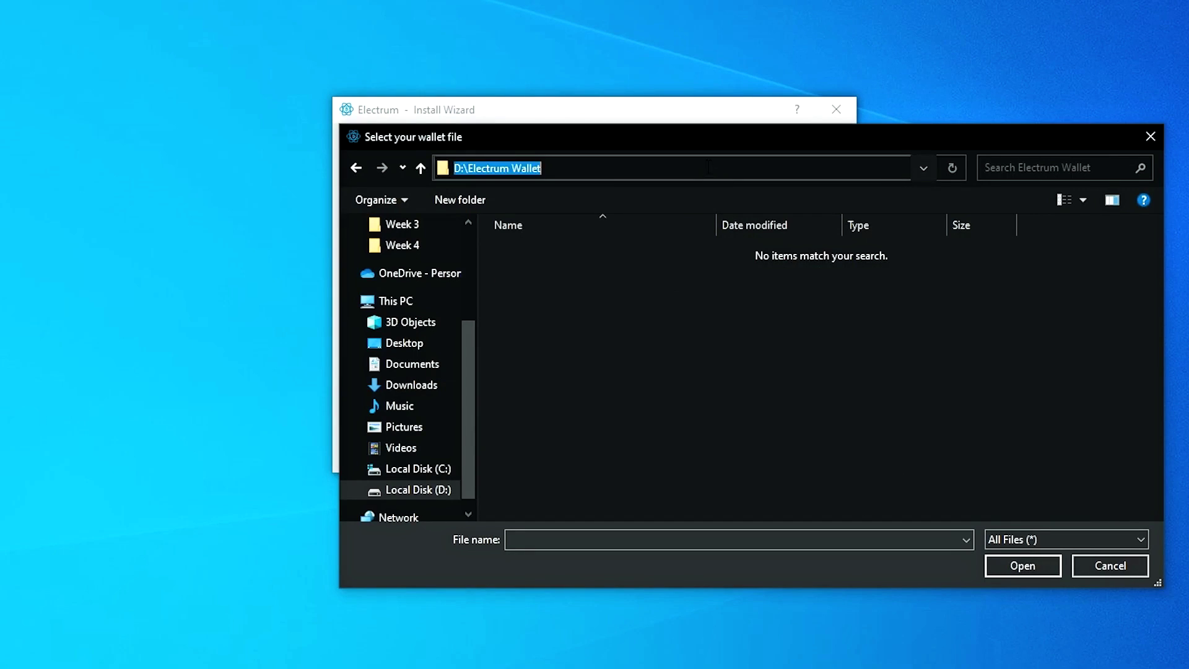
left_click(1136, 565)
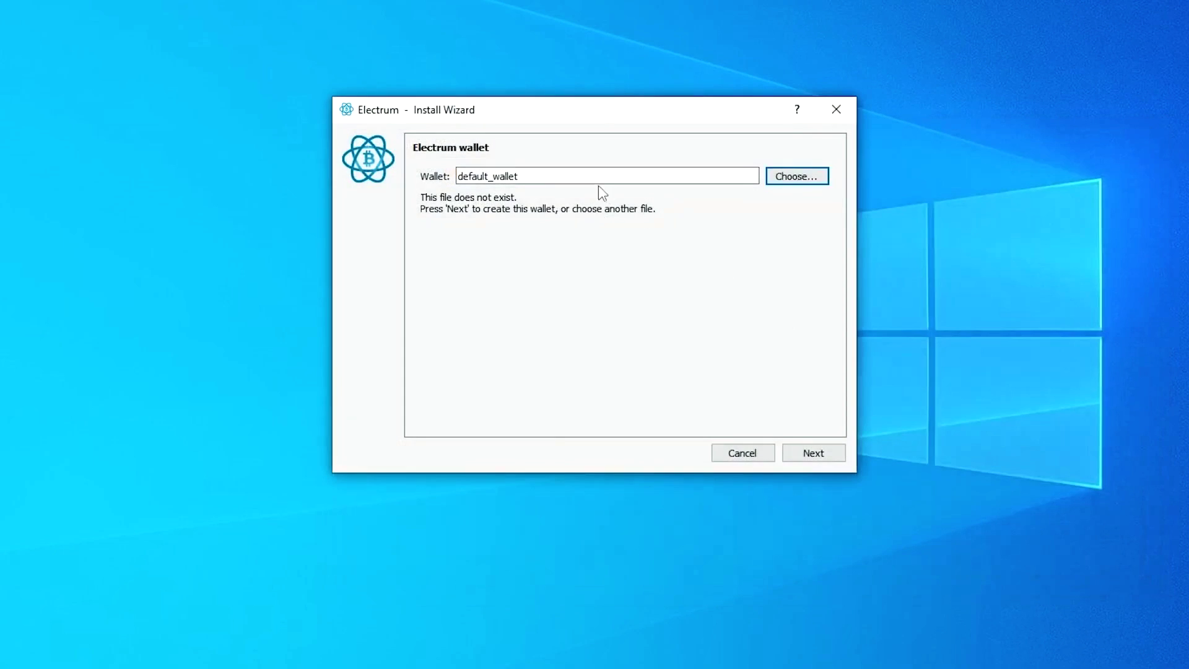
left_click(805, 180)
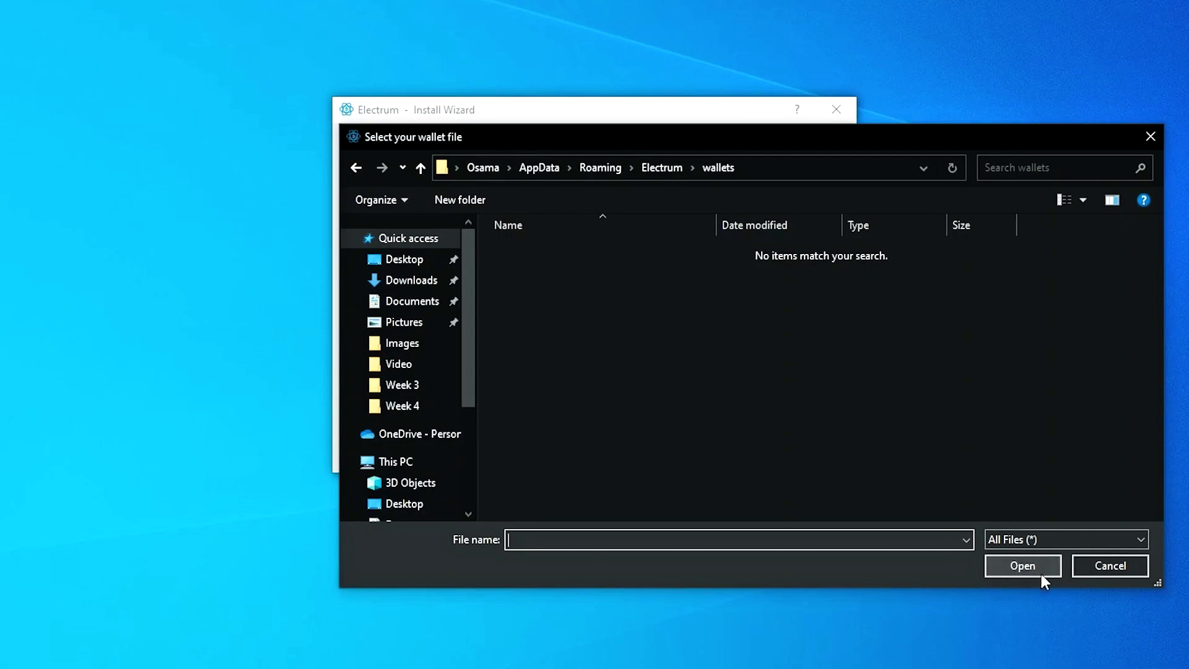
left_click(1099, 566)
Step: Replace default_wallet with 'Electrum Wallet' in the Wallet name field
double_click(528, 178)
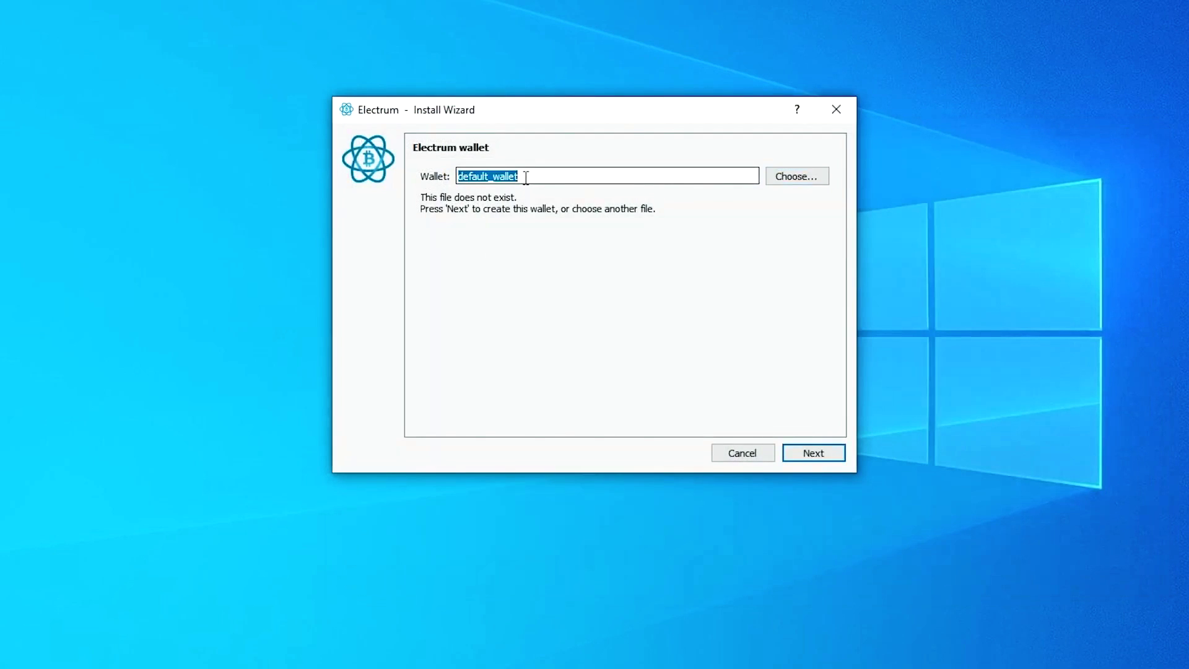
key("ctrl+v")
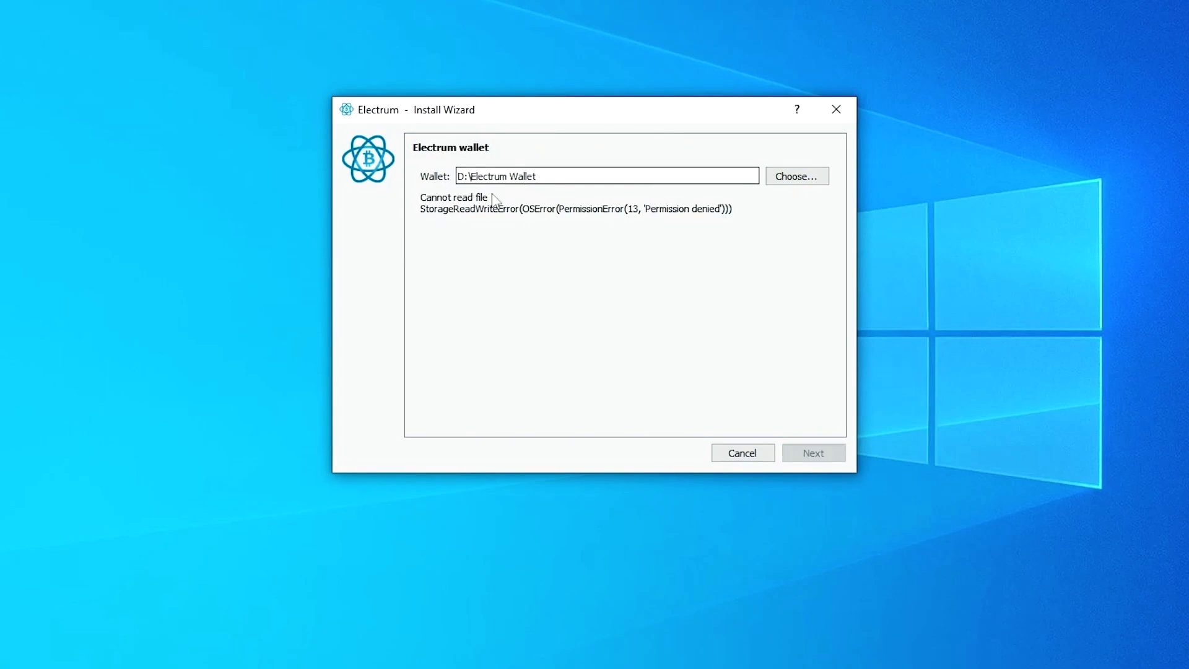
key("BackSpace")
key("BackSpace")
key("BackSpace")
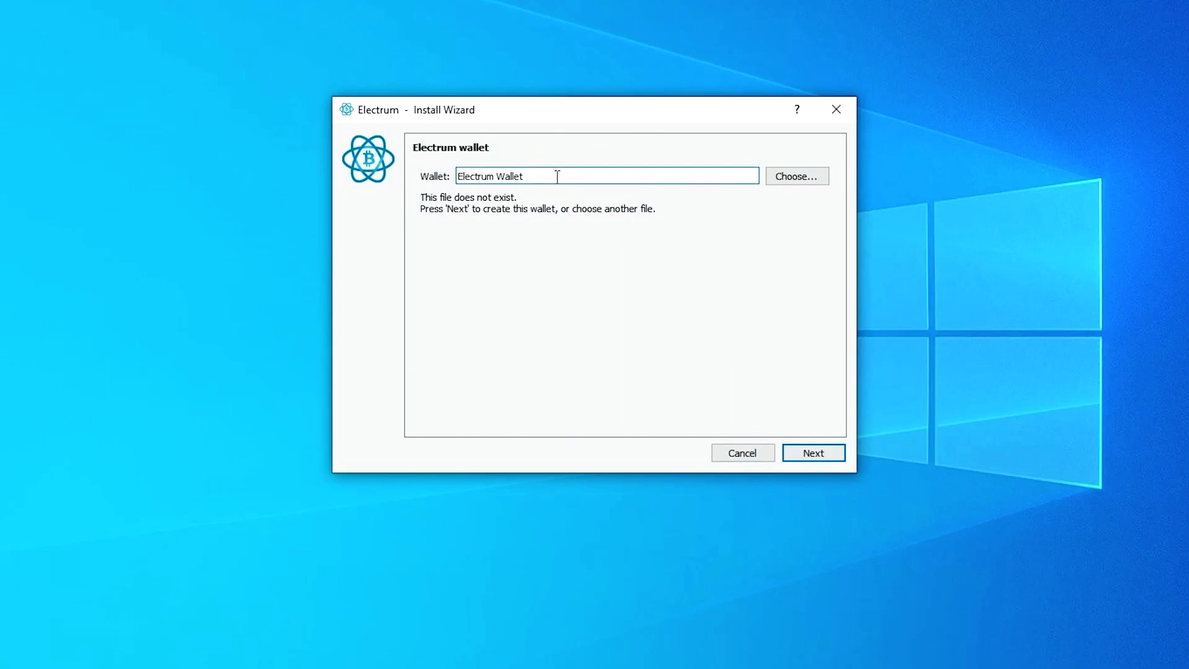
Step: Choose the Standard wallet type with 'Create a new seed' to generate 12 seed words
left_click(814, 453)
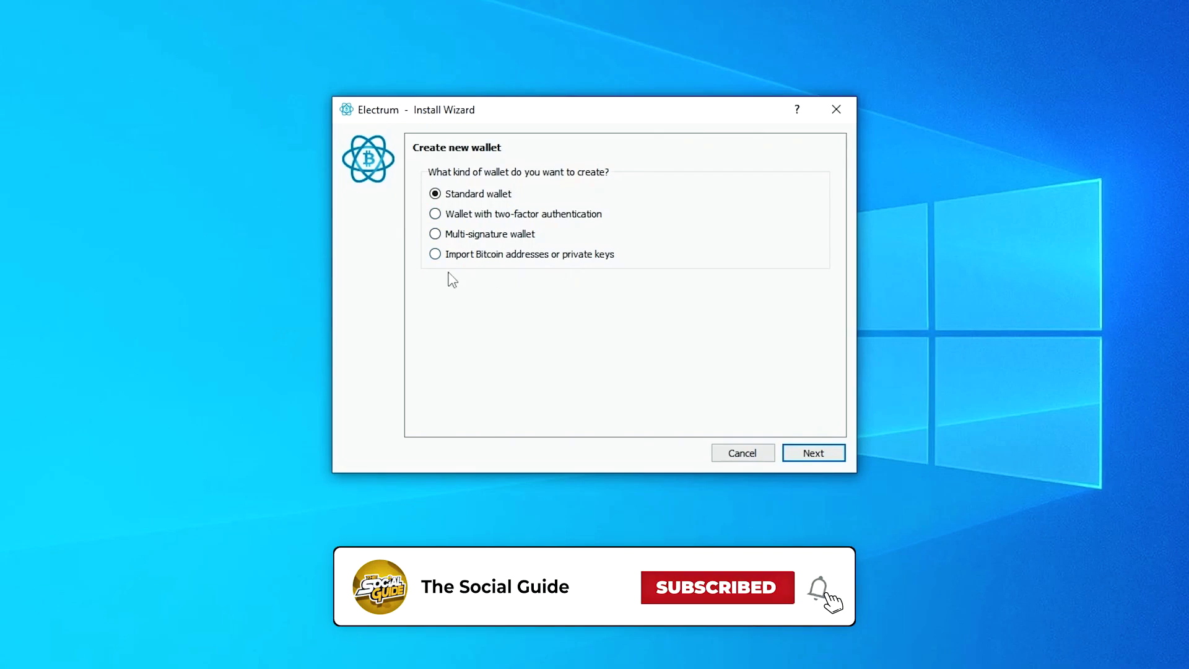
left_click(488, 216)
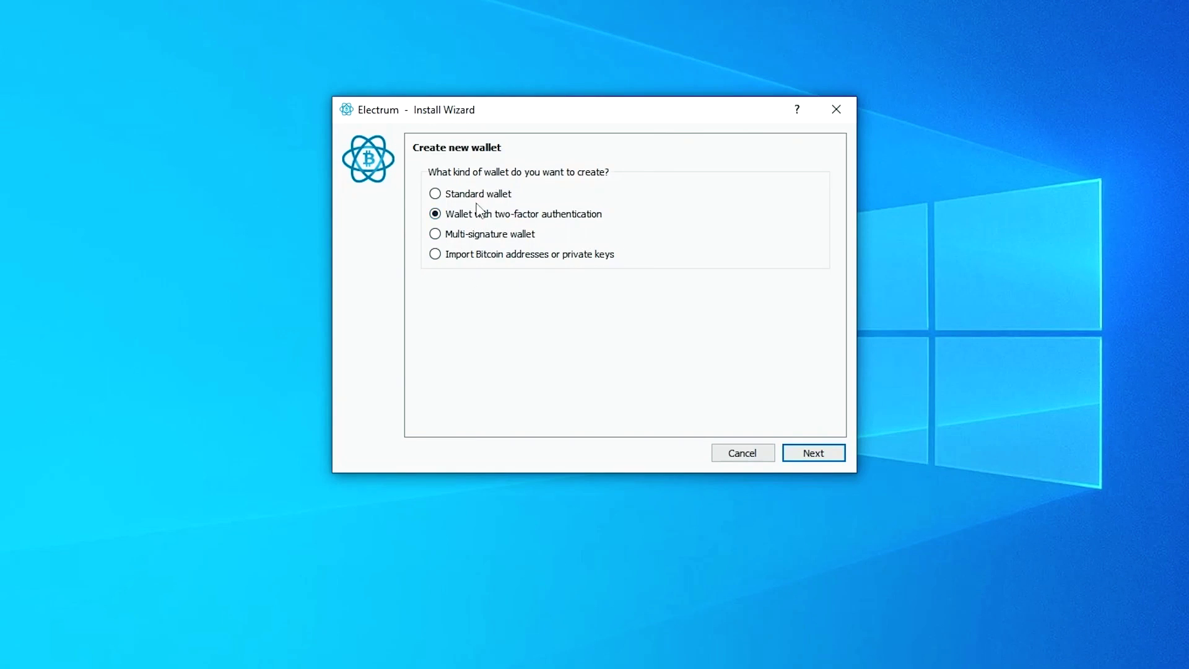
left_click(815, 454)
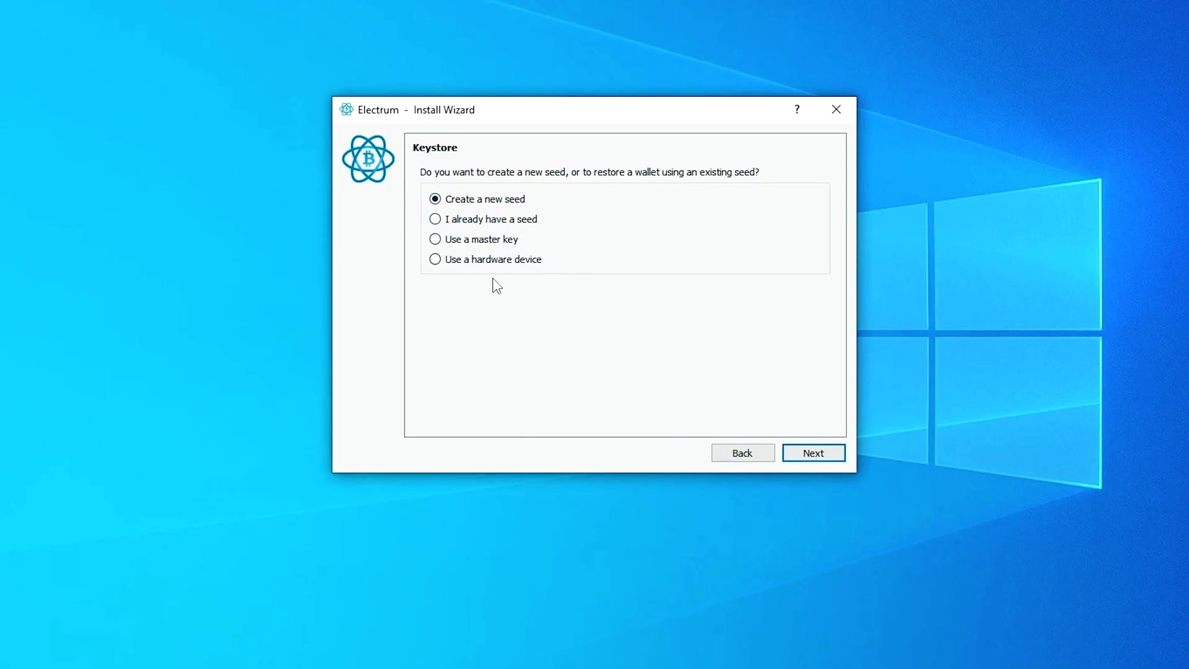
left_click(447, 222)
left_click(480, 199)
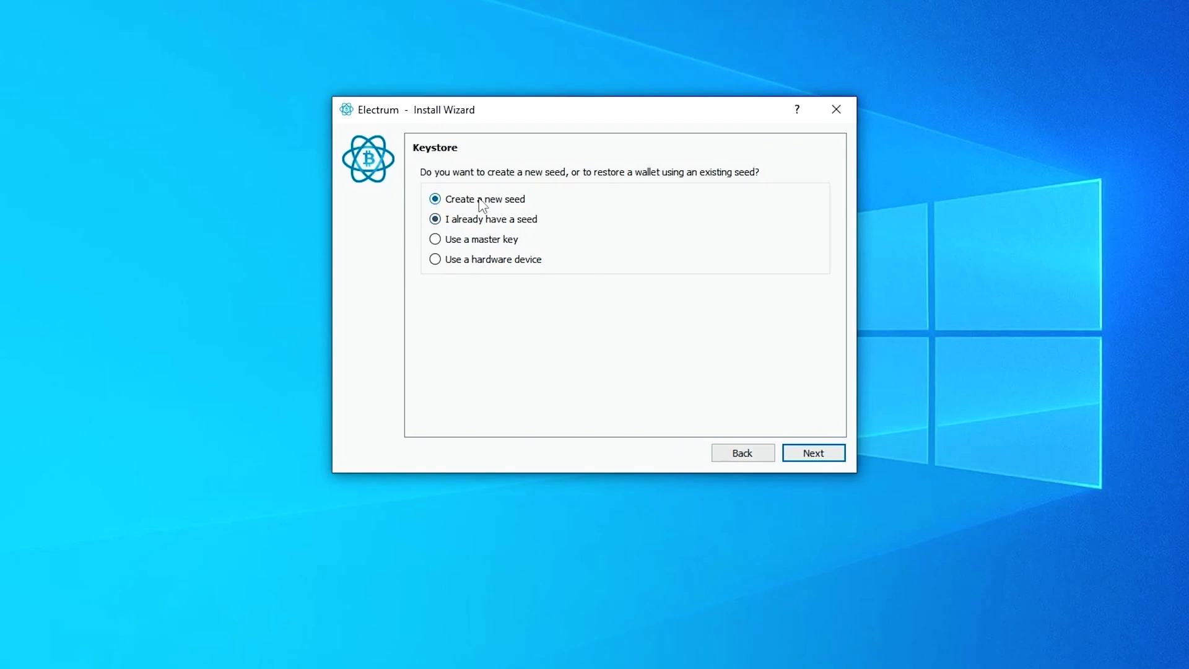
left_click(829, 462)
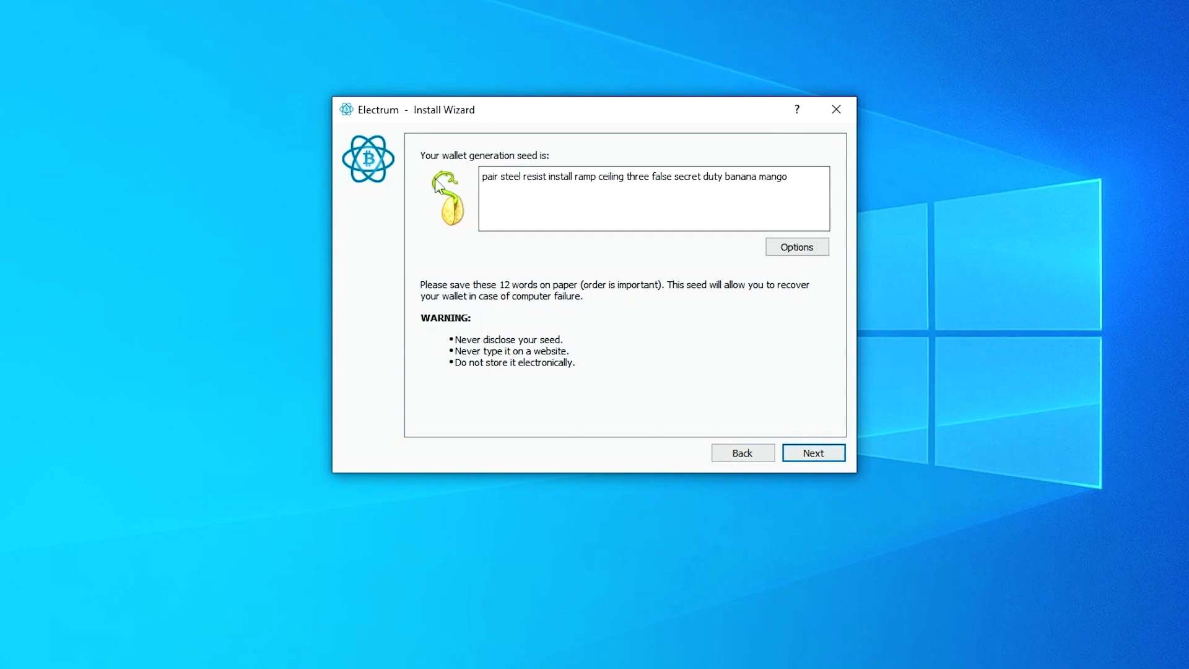
Step: Select the seed words and close the seed Options dialog without extending the seed
left_click_drag(545, 177, 790, 180)
triple_click(797, 187)
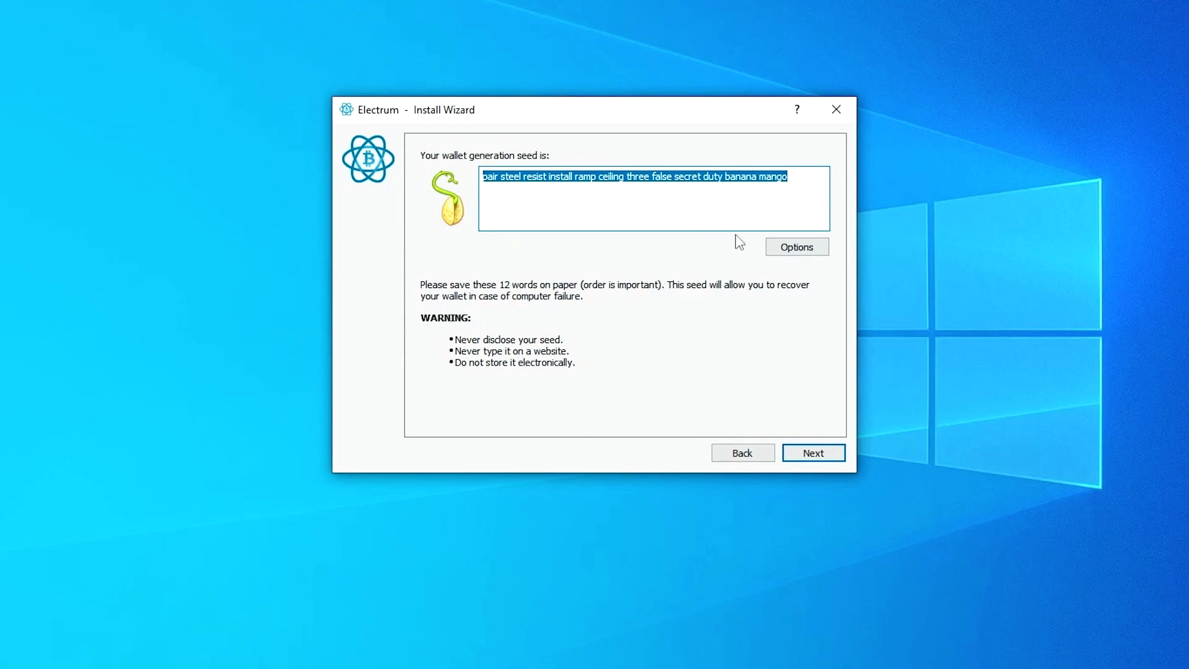
left_click(796, 247)
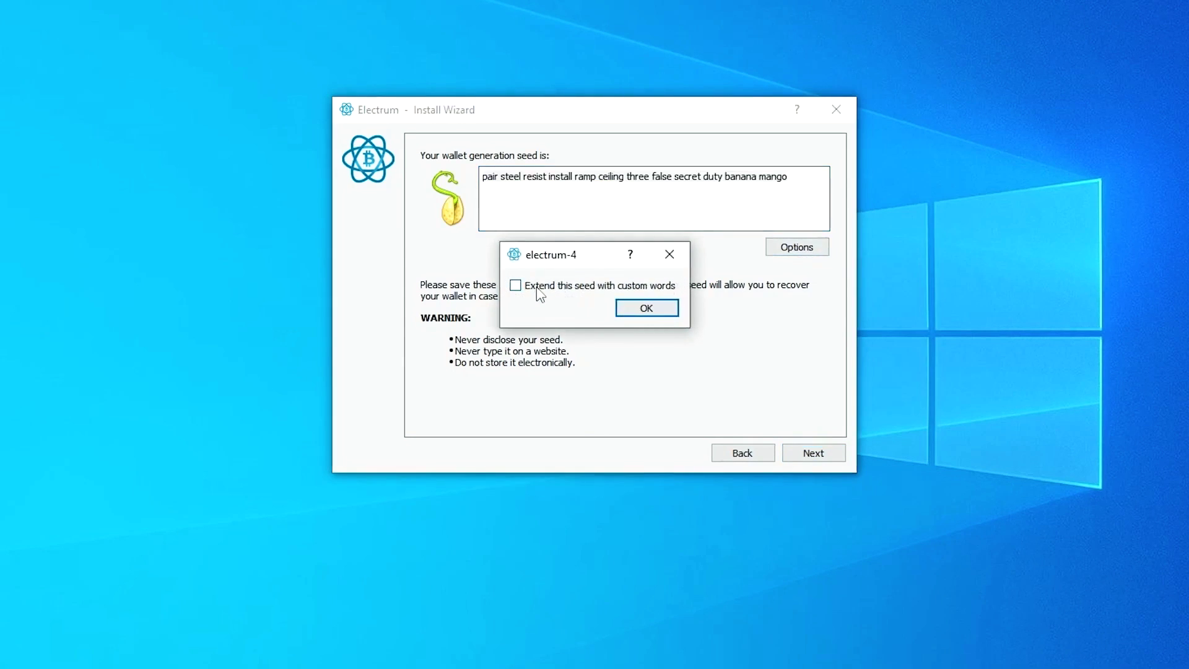
left_click(538, 289)
left_click(669, 255)
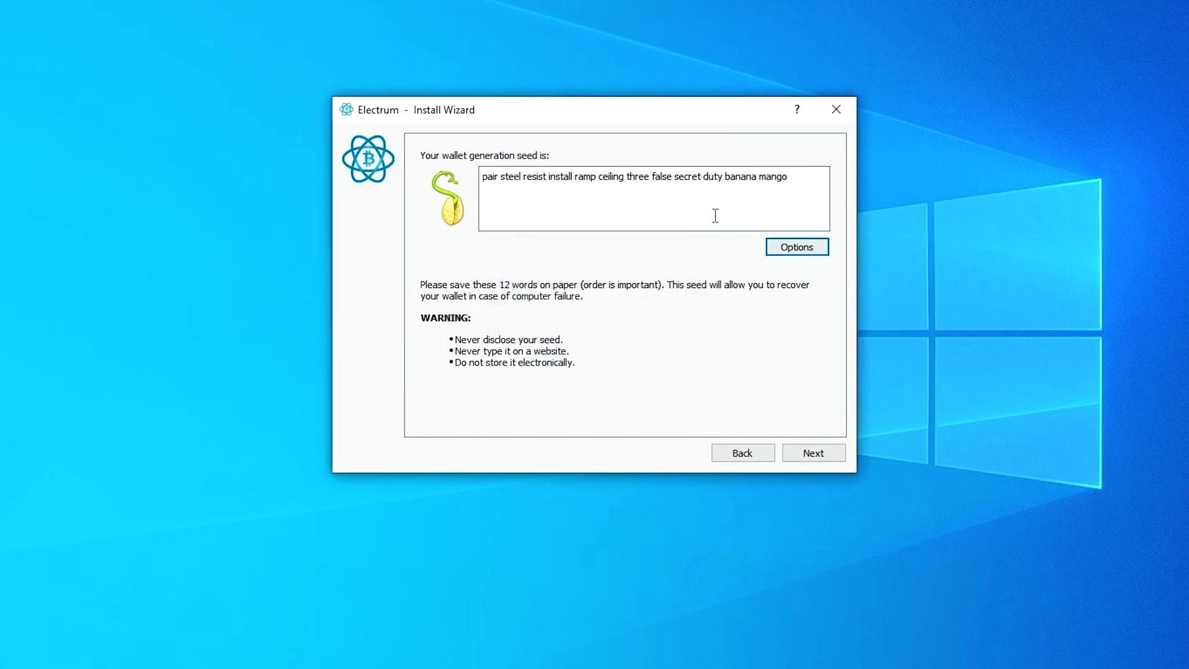
Step: Select the full seed phrase, then advance to the Confirm Seed page
left_click(822, 185)
left_click(798, 186)
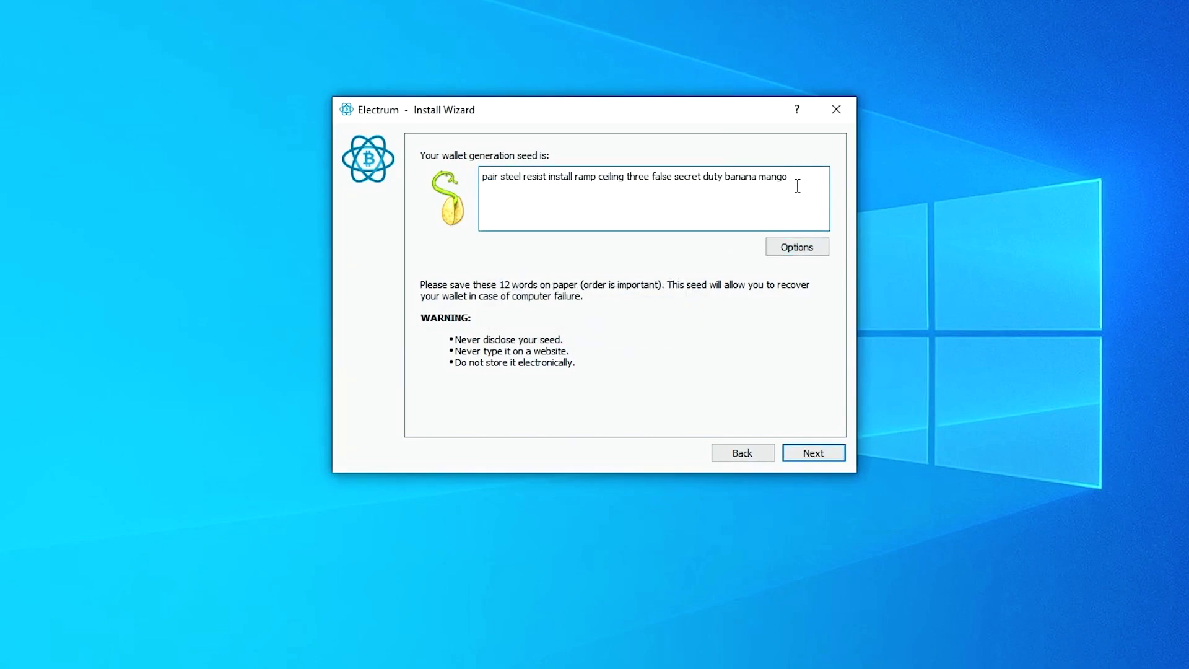
double_click(798, 186)
triple_click(797, 186)
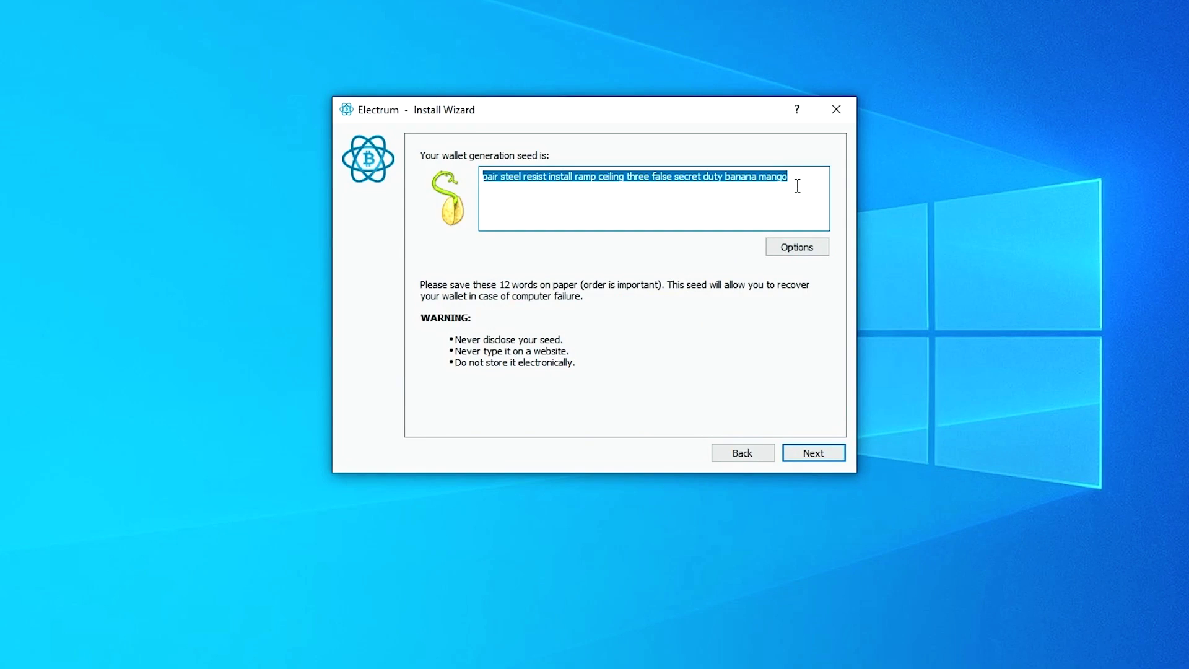
left_click(766, 193)
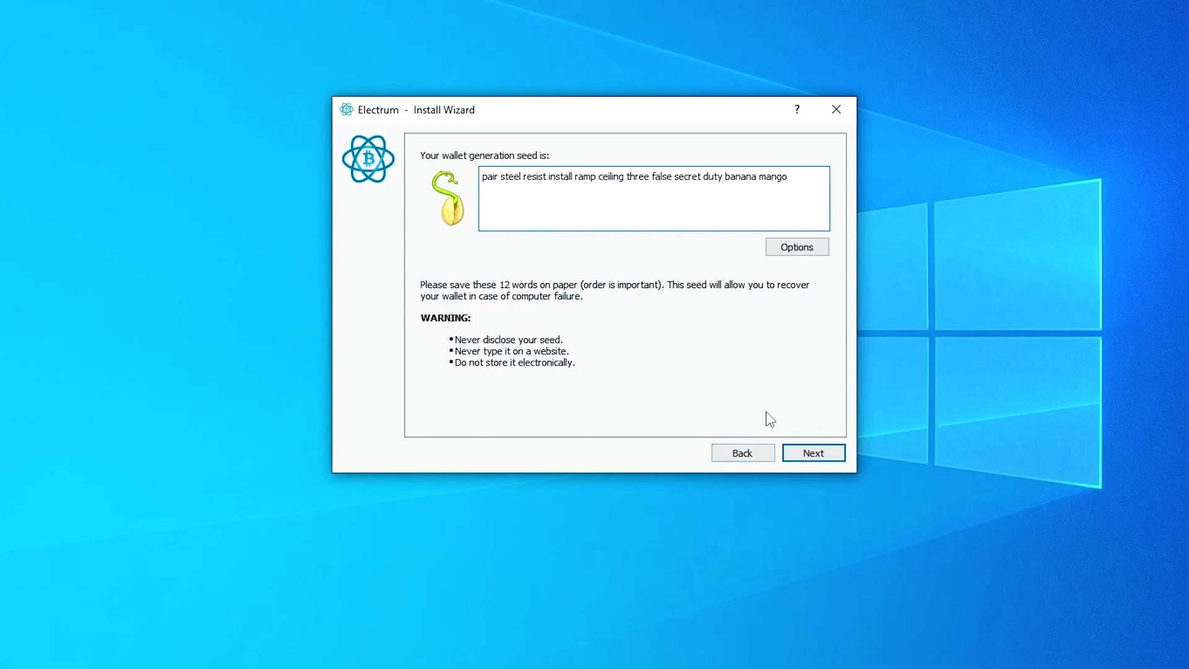
left_click(811, 456)
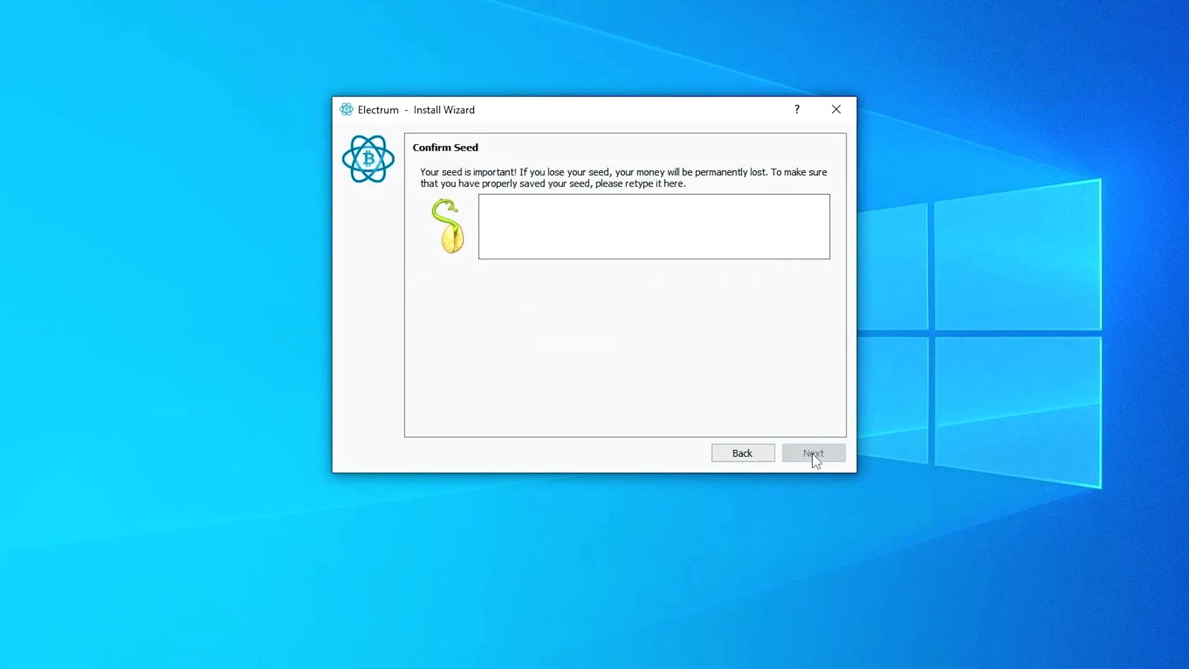
left_click(553, 218)
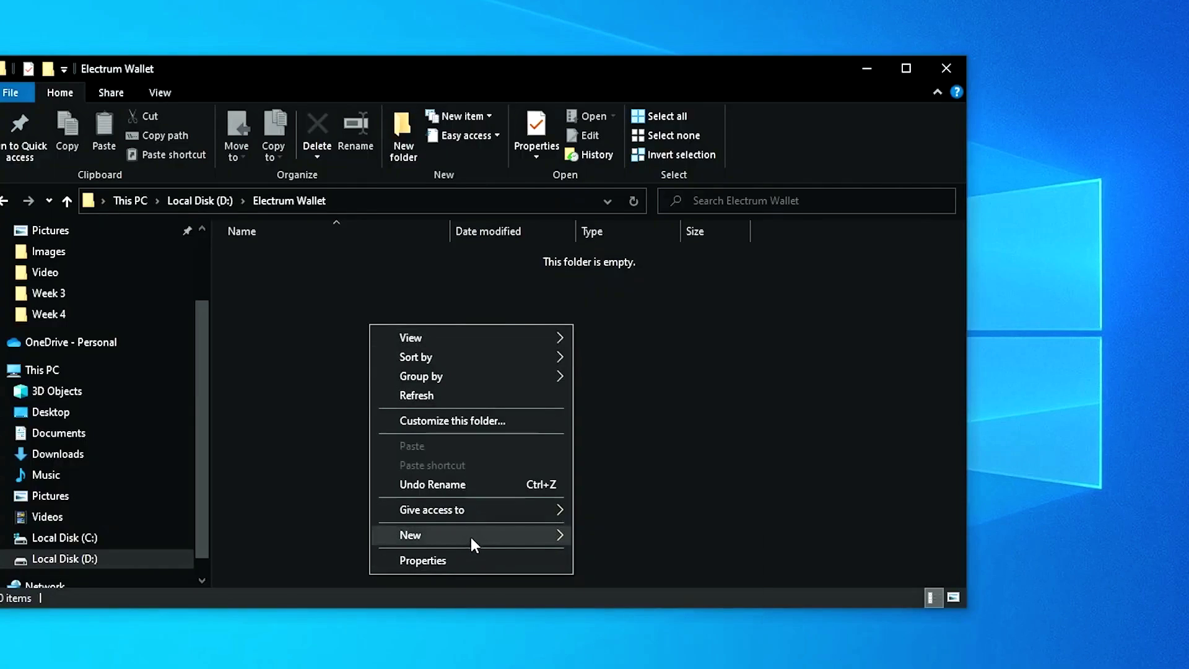
Step: Create an empty New Text Document.txt in the Electrum Wallet folder, open it in Notepad, then minimize it
mouse_move(471, 537)
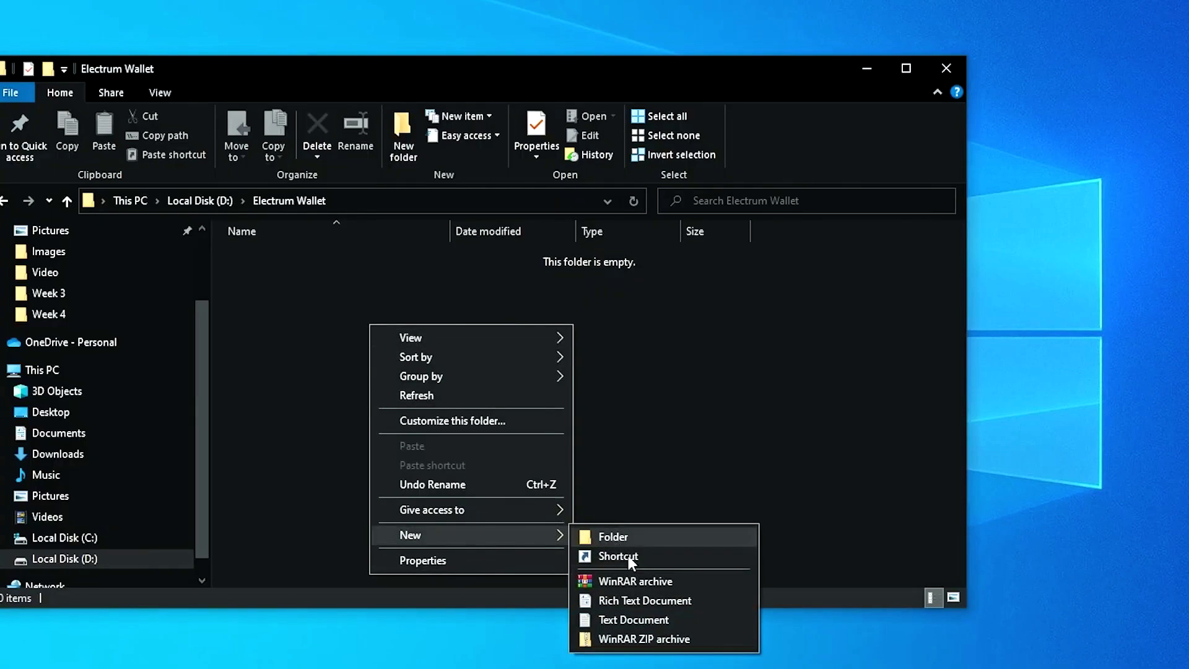
left_click(644, 619)
key("Return")
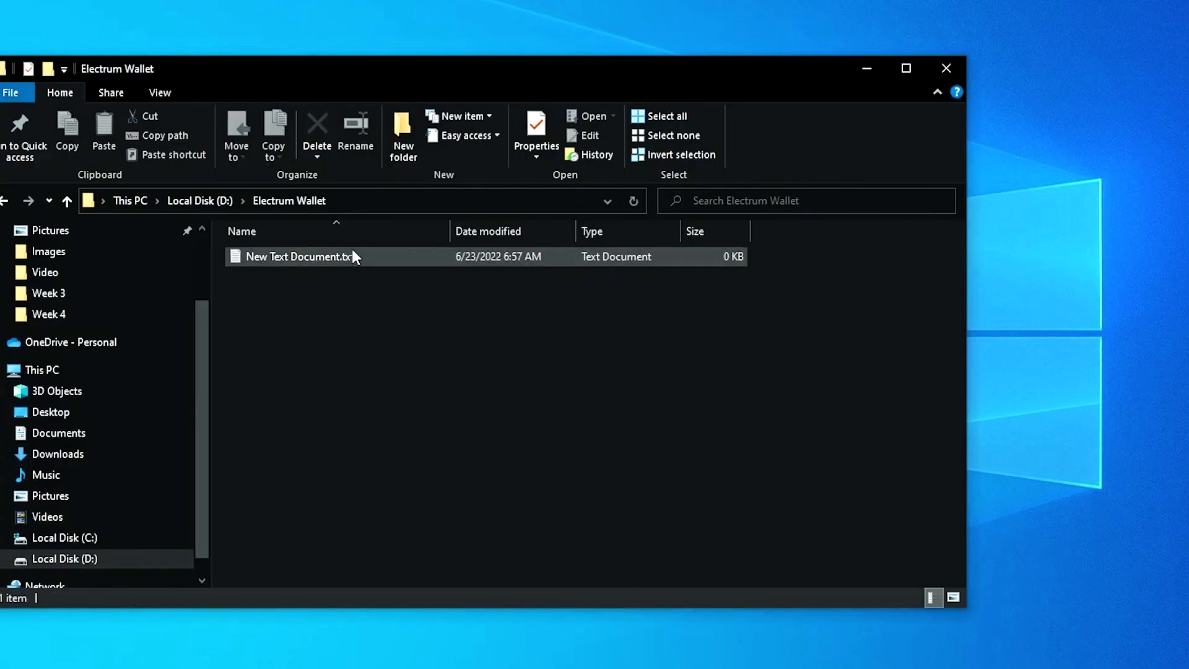
double_click(353, 255)
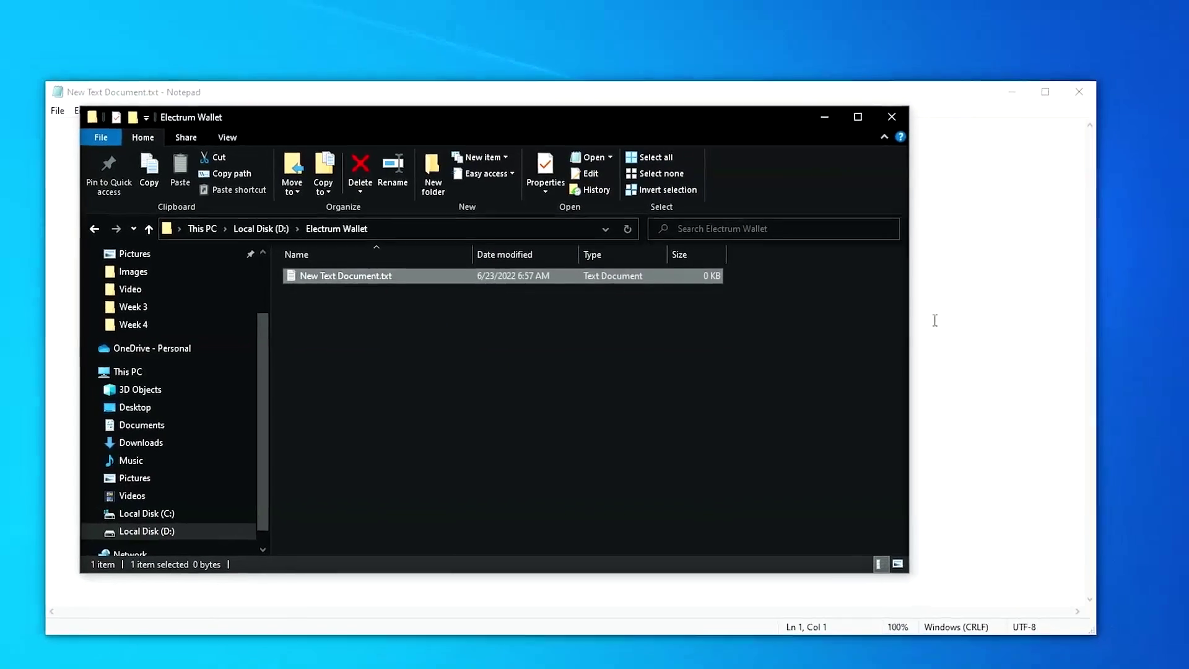
left_click(935, 320)
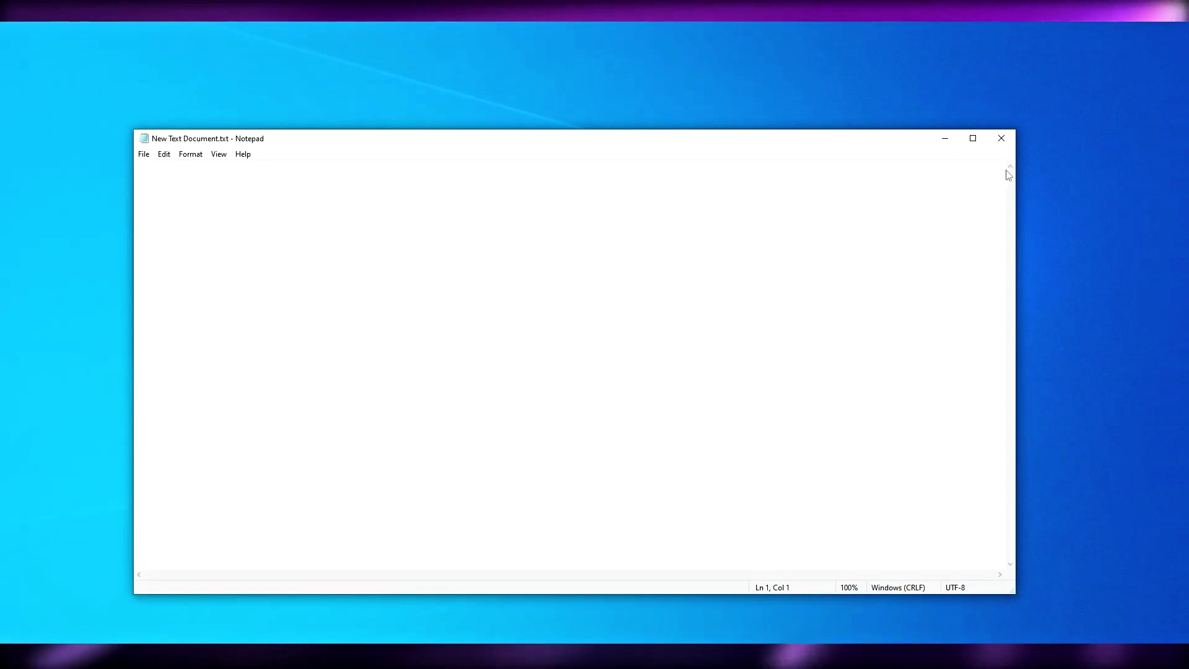
left_click(943, 141)
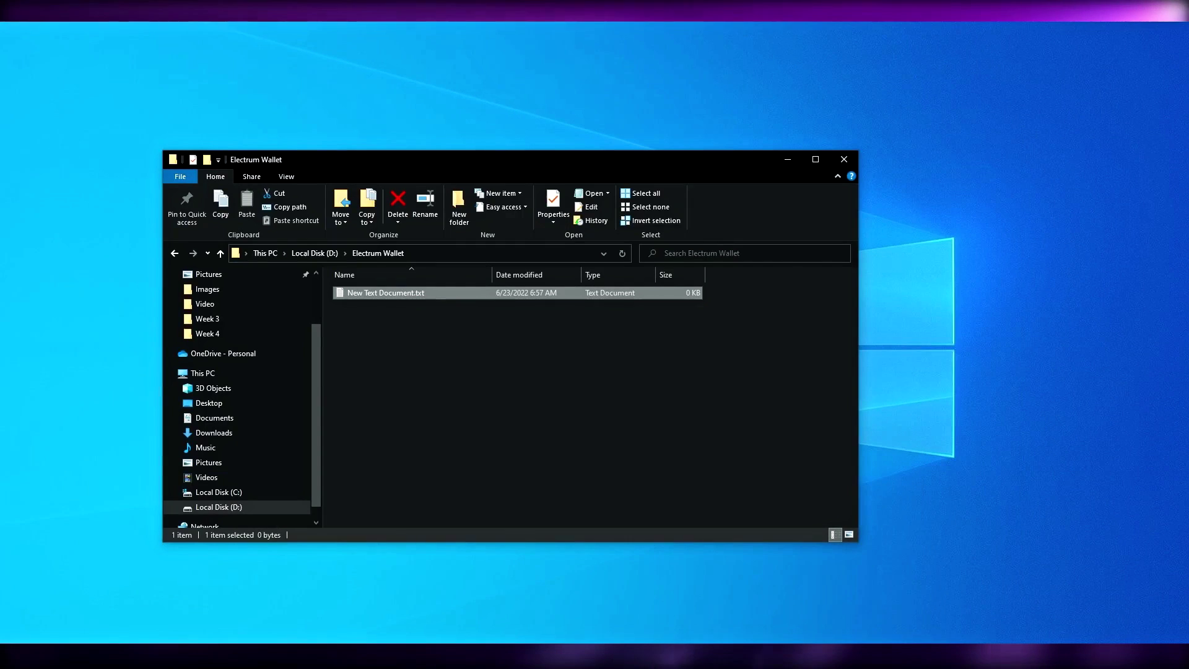
Step: Copy the wallet's seed words from the seed display and paste them into the Notepad document
key("alt+Tab")
key("Return")
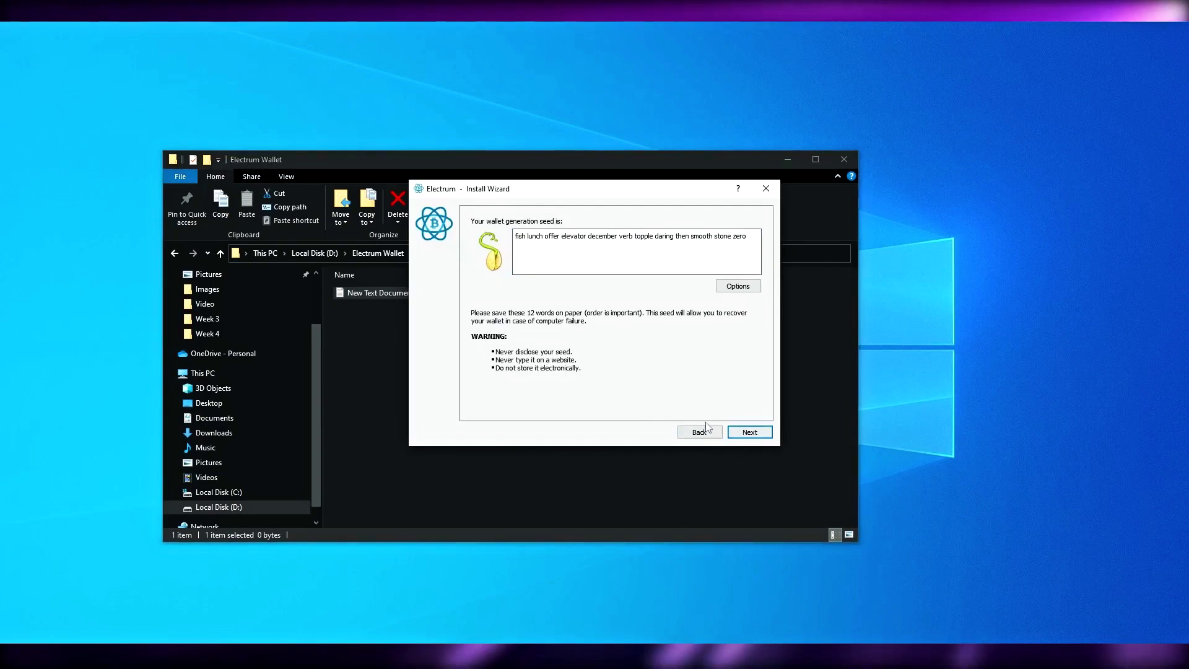
right_click(560, 235)
left_click(606, 260)
key("ctrl+c")
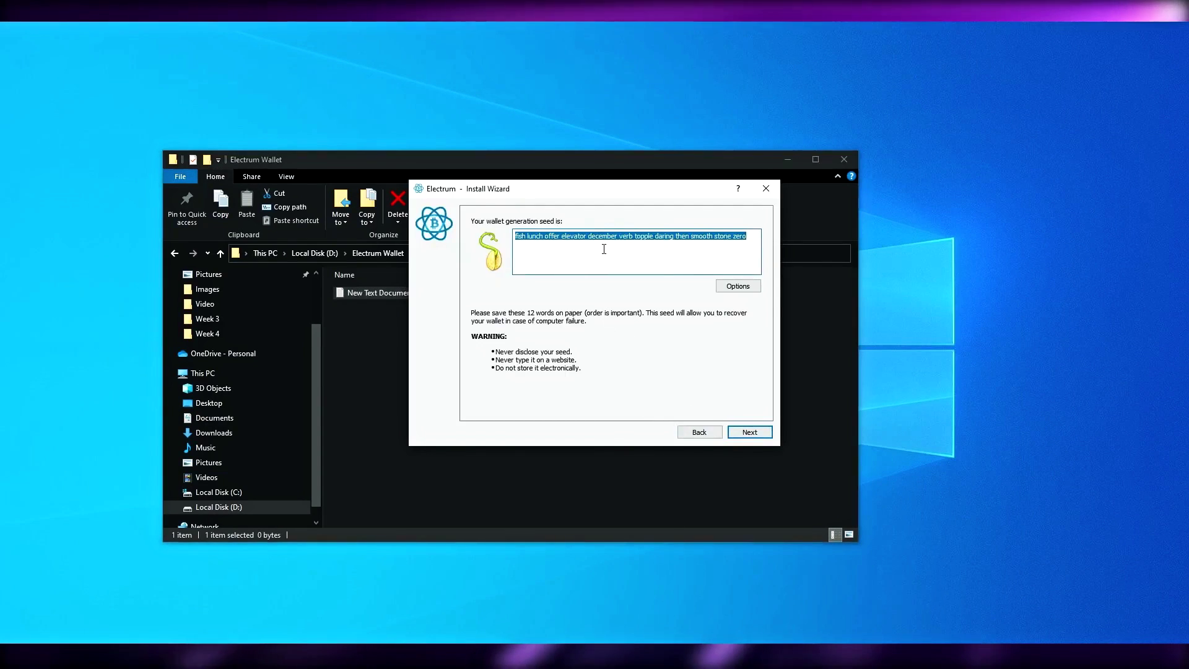
key("alt+Tab")
right_click(593, 345)
left_click(647, 400)
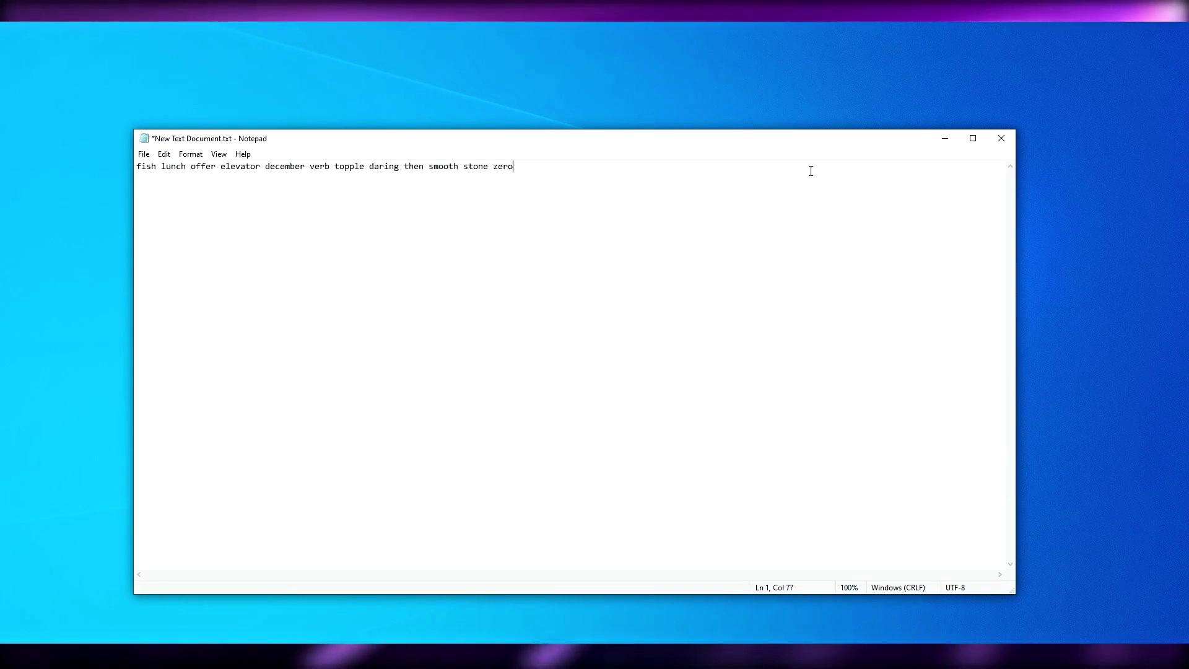
left_click(945, 138)
Step: Paste the saved seed into the Confirm Seed box, hide Notepad and Explorer, and continue
left_click(757, 434)
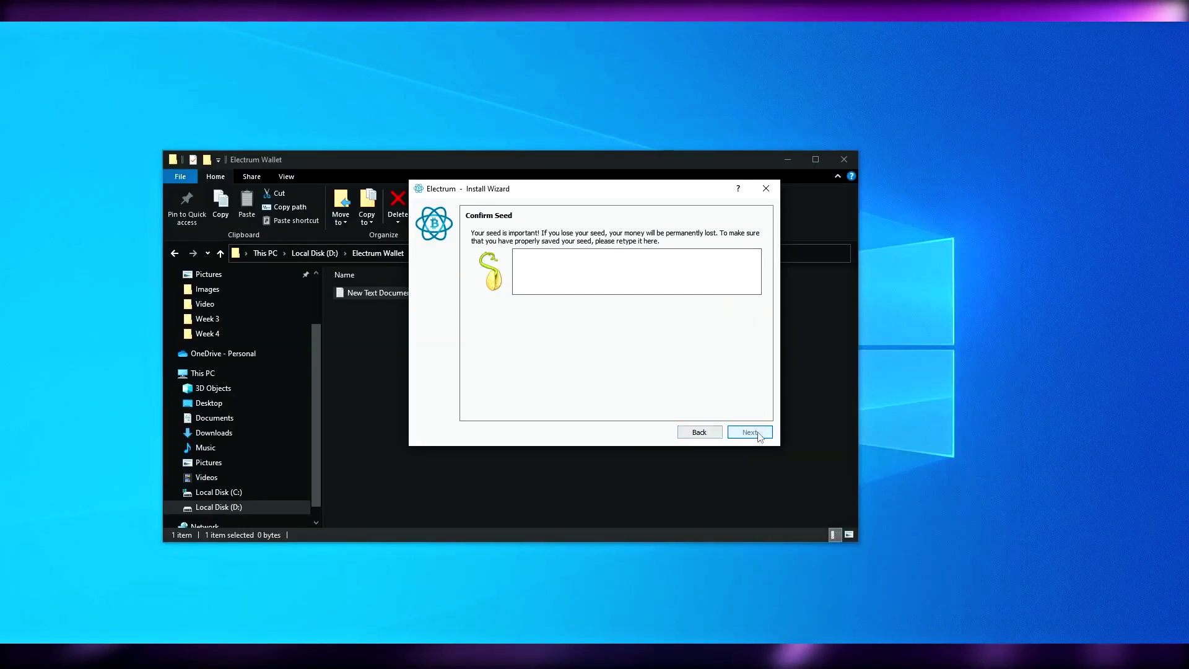
right_click(605, 259)
left_click(627, 326)
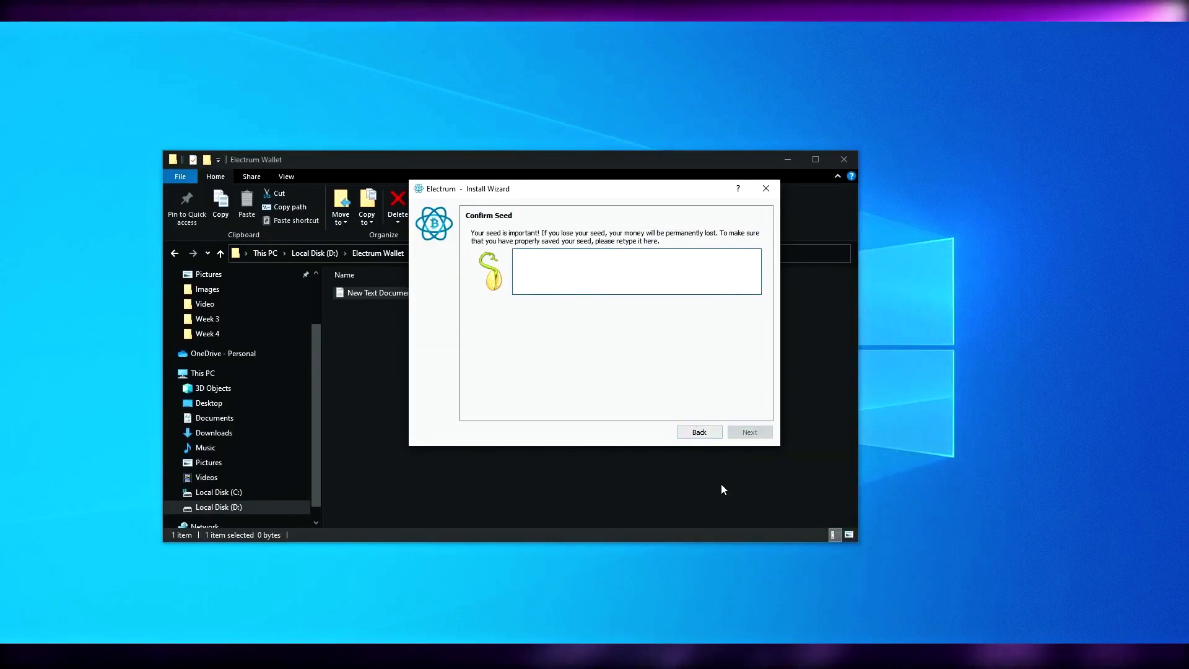
left_click(729, 656)
left_click(729, 656)
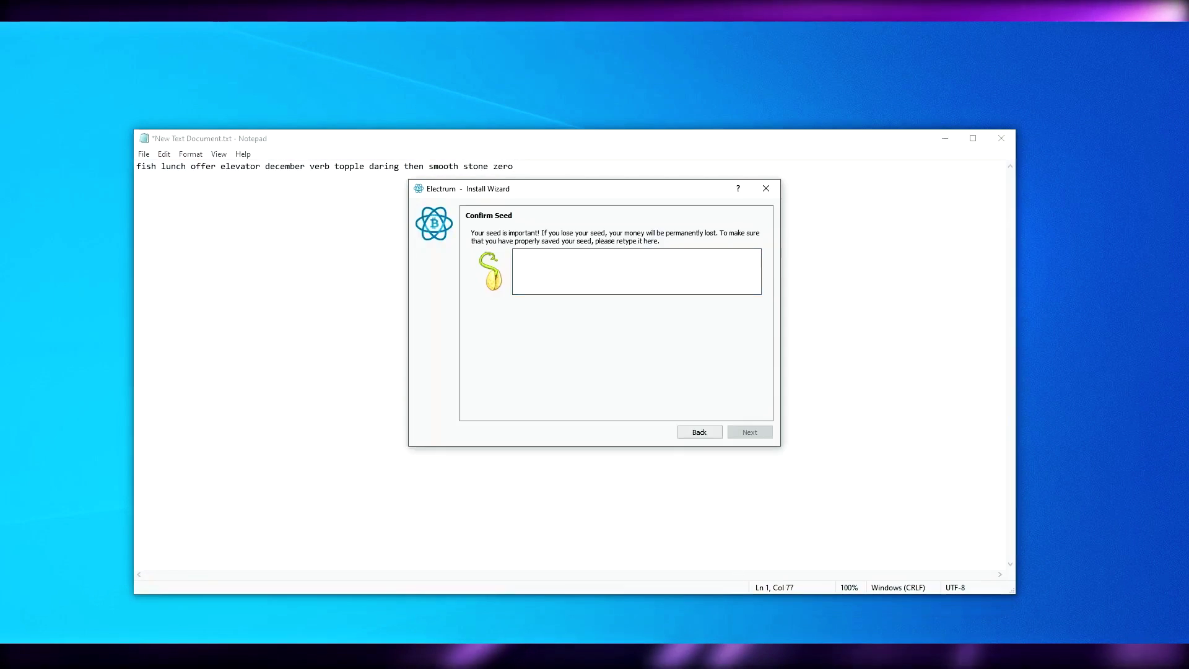
left_click_drag(558, 180, 695, 197)
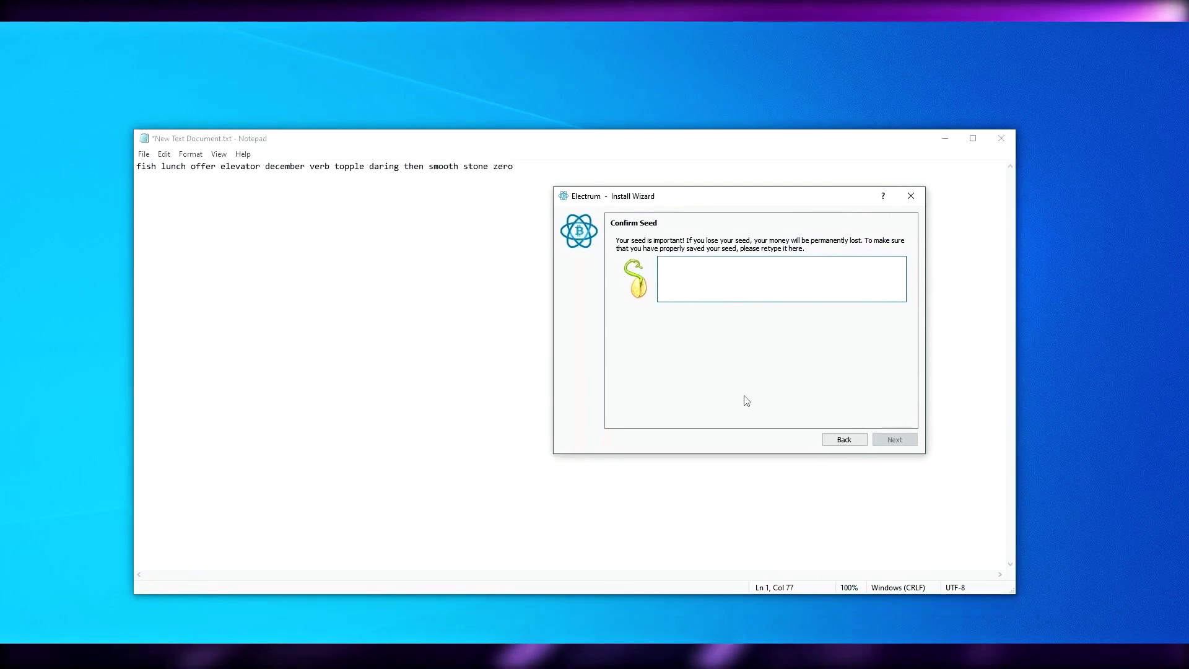
type("F")
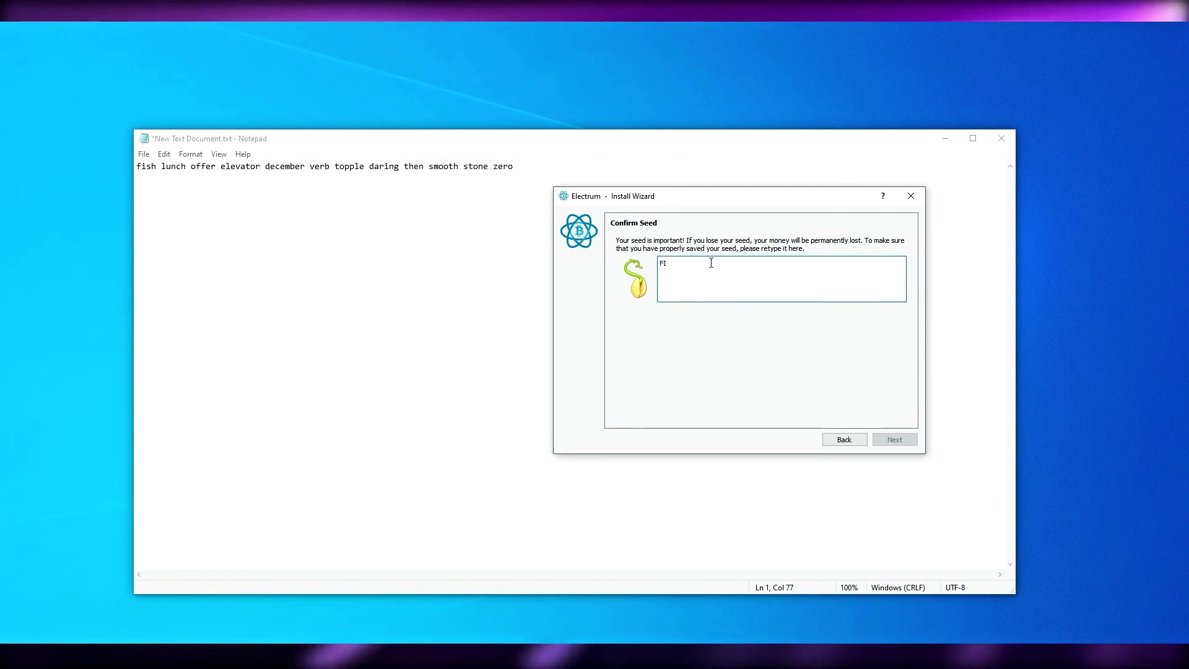
key("BackSpace")
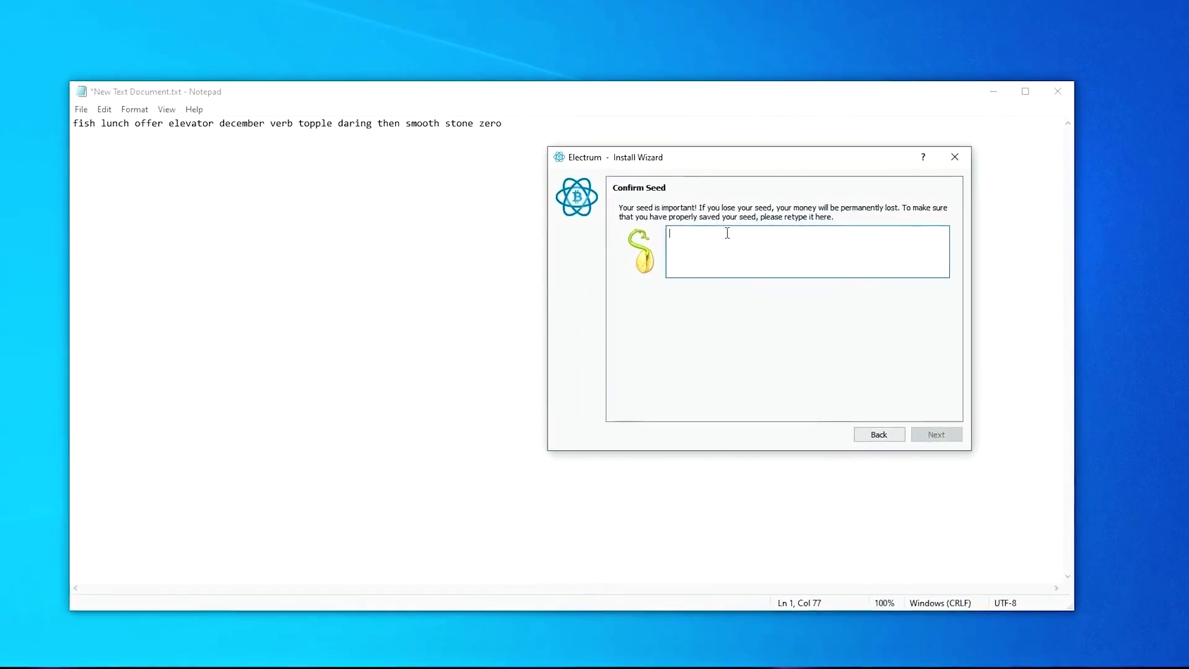
key("ctrl+v")
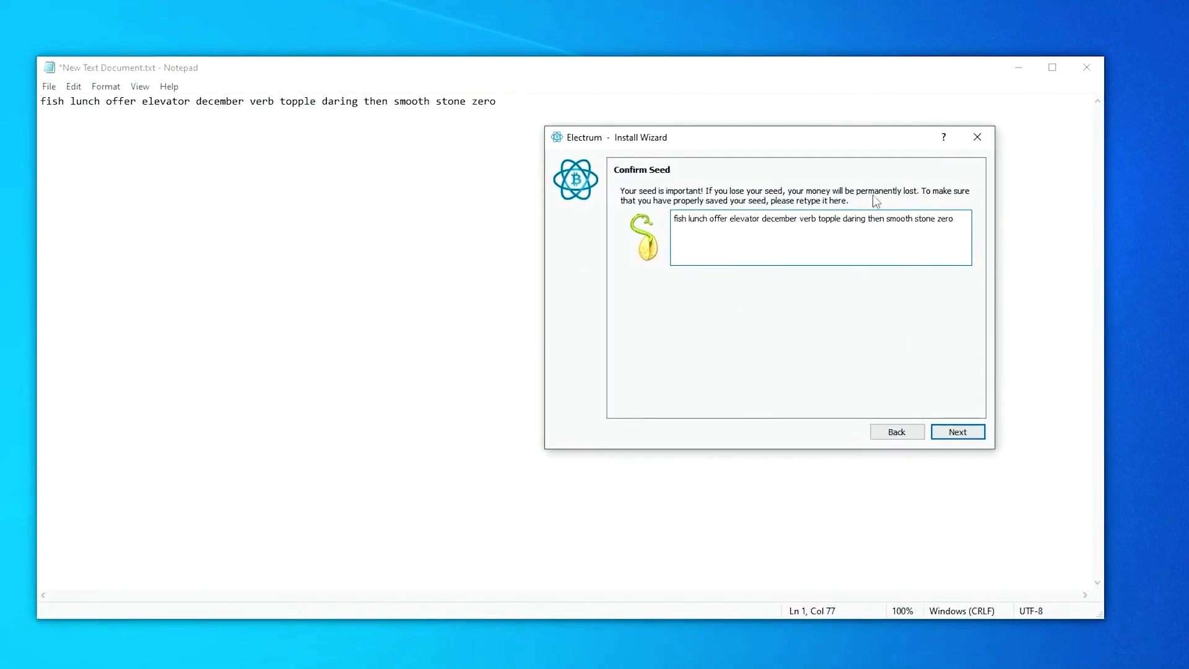
left_click(1017, 67)
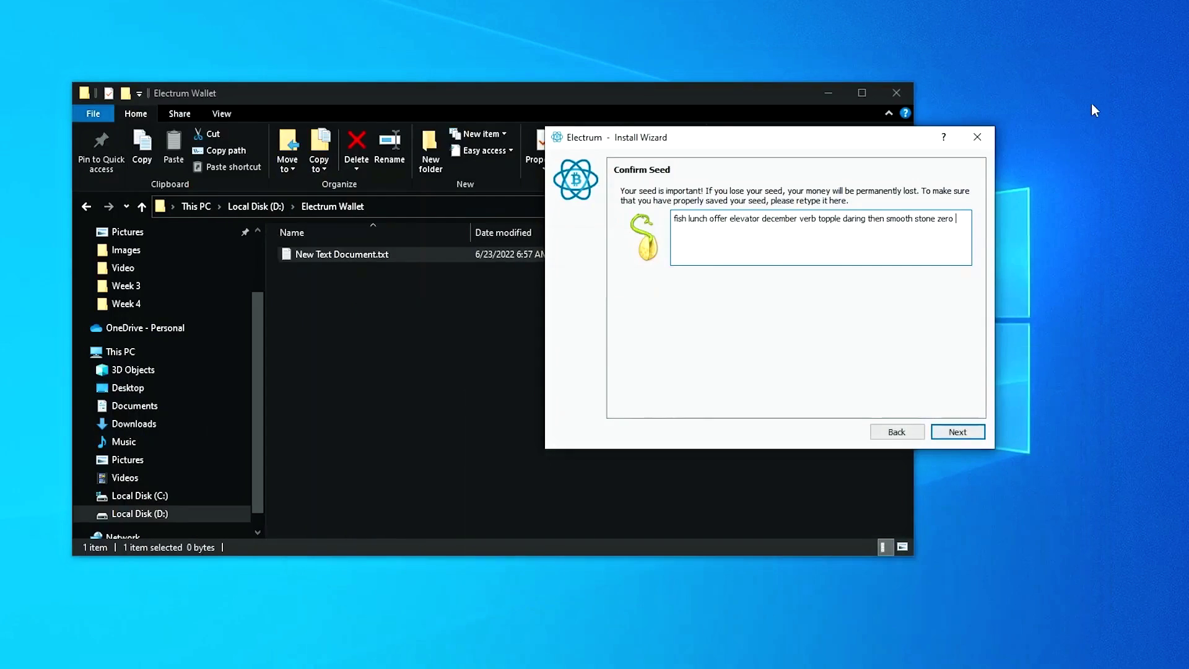
left_click(828, 93)
left_click(958, 432)
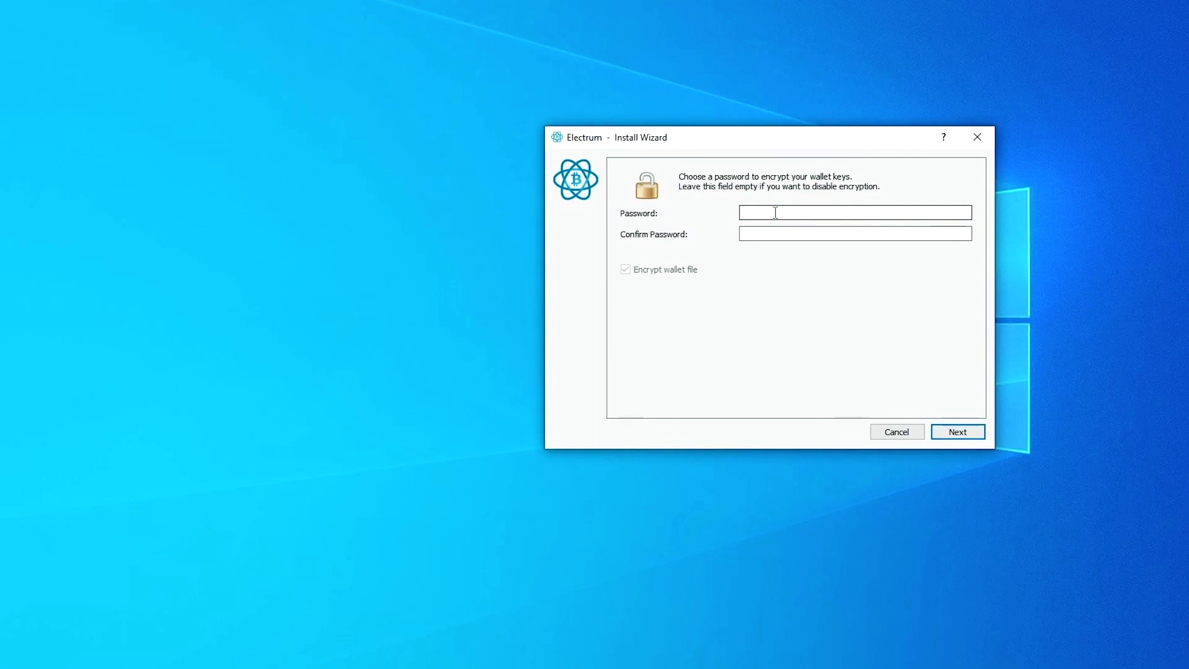
Step: Enter and confirm a Very Strong wallet password, keep Encrypt wallet file checked, and finish setup
type("•••••••")
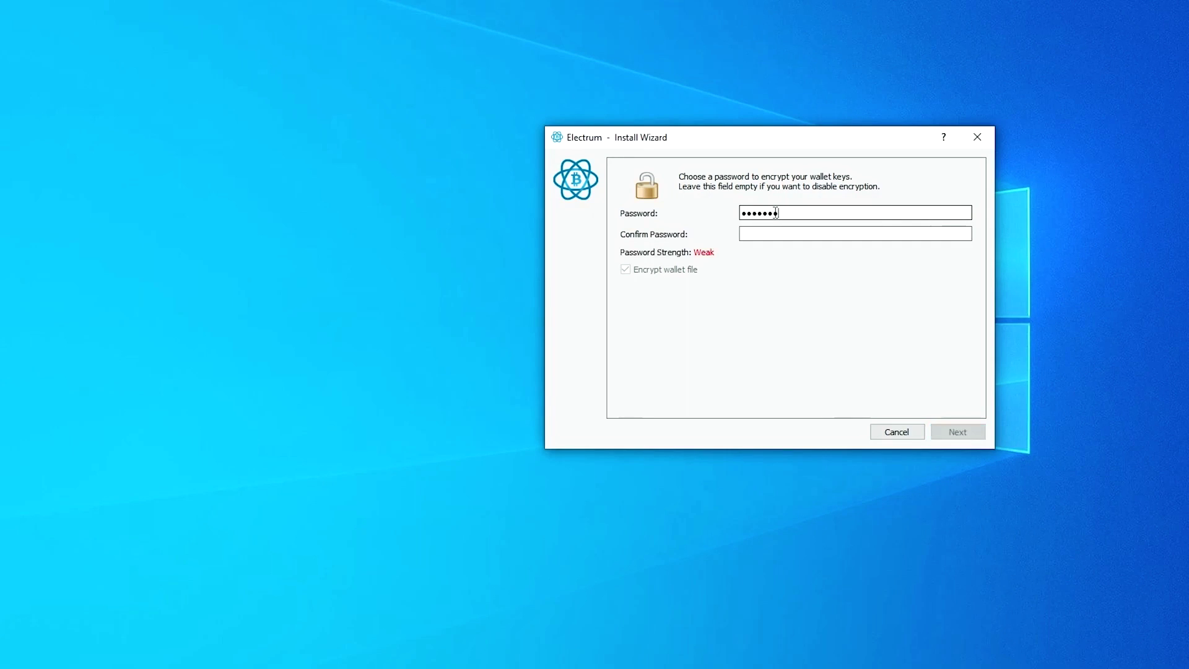
type("•••••••")
key("Tab")
key("ctrl+v")
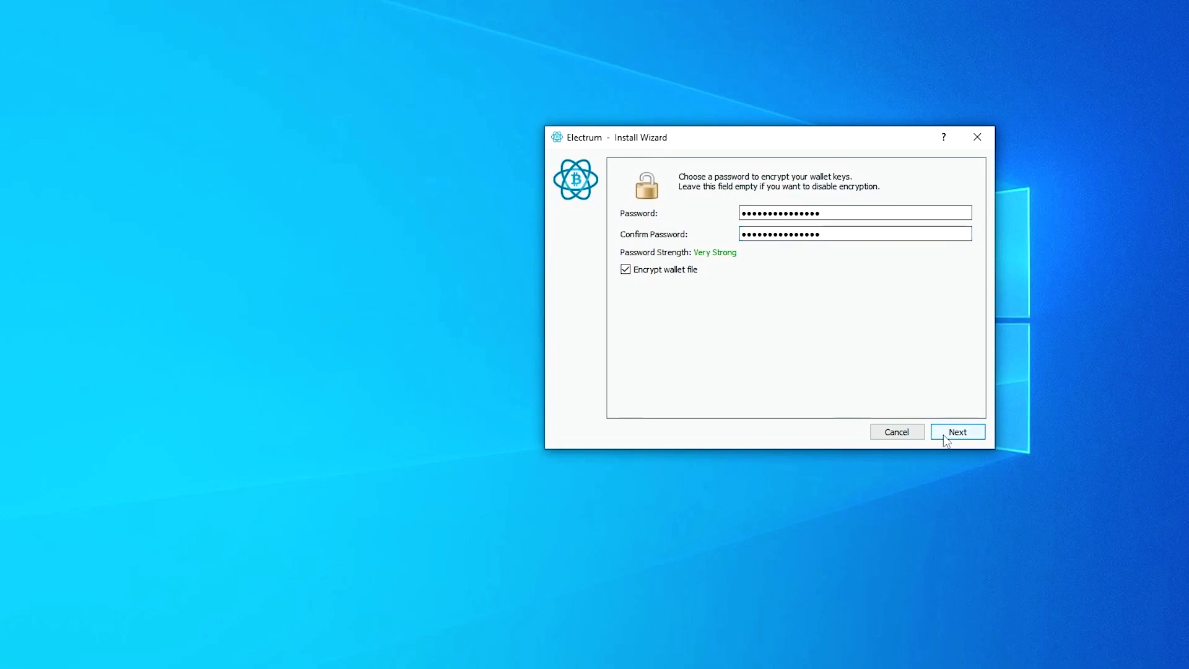
left_click(946, 437)
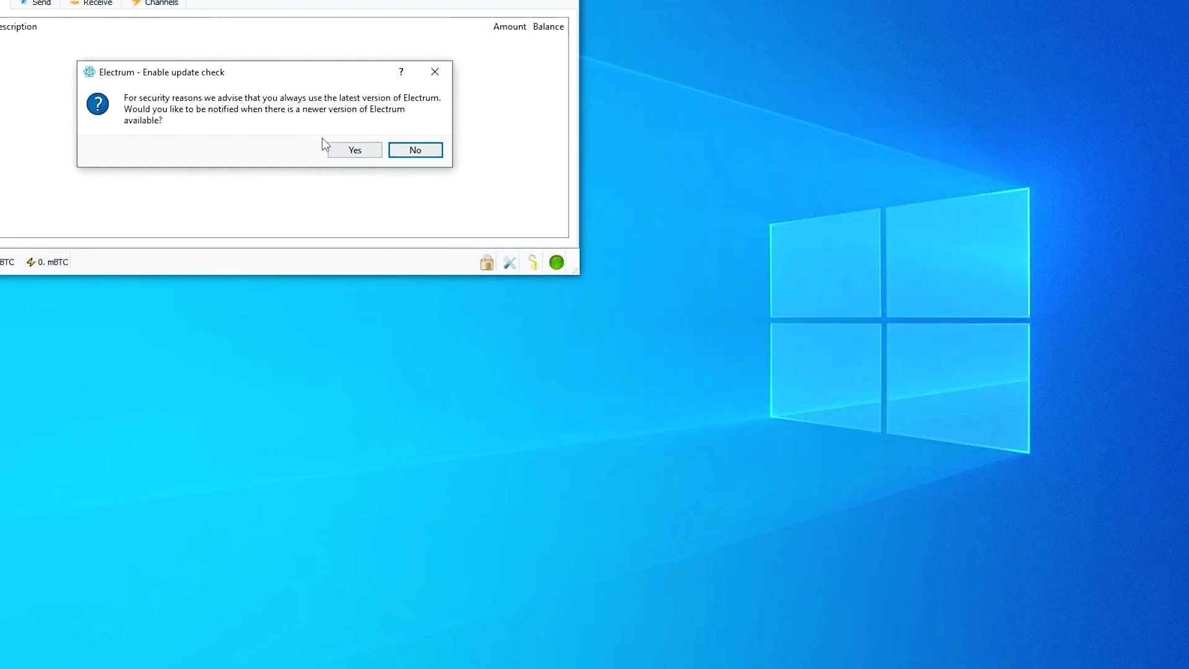
Step: Enable new-version notifications, centre the wallet window, and browse the Send and Receive forms, ending on Send
left_click(372, 154)
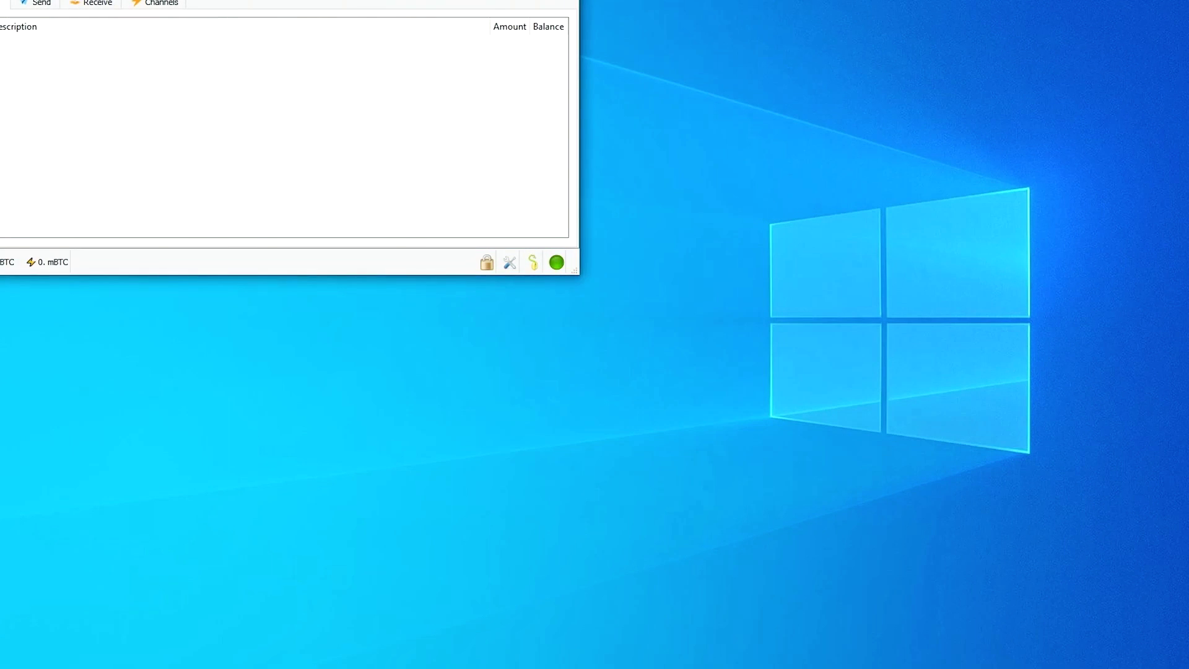
left_click_drag(217, 0, 446, 89)
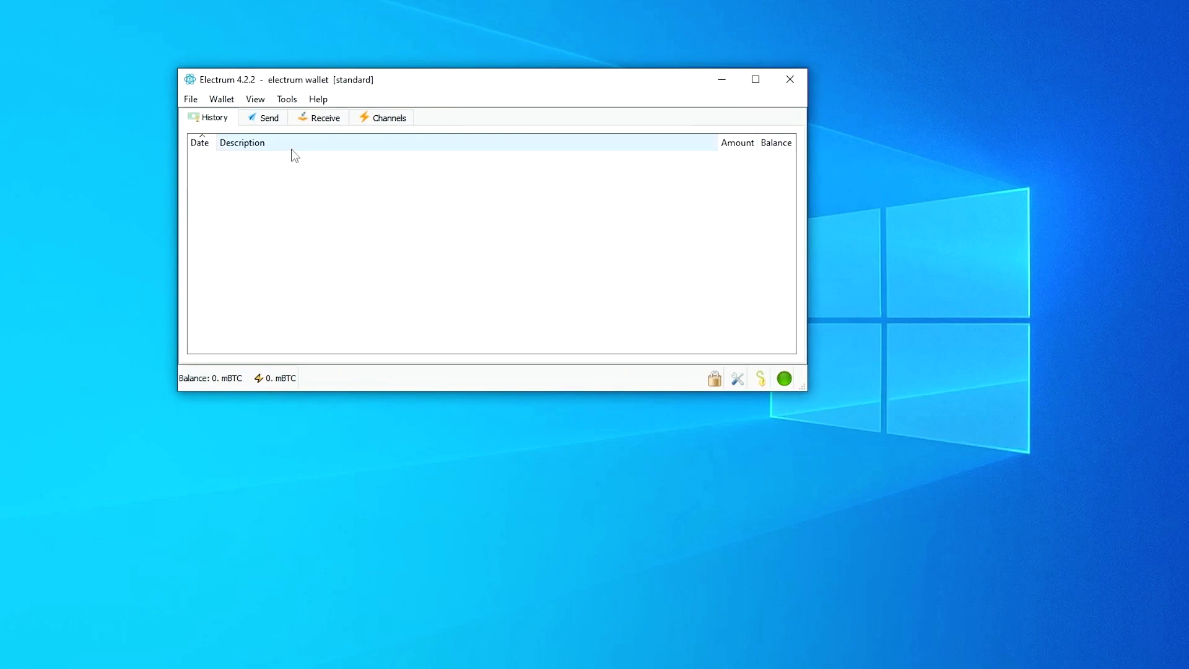
left_click(273, 121)
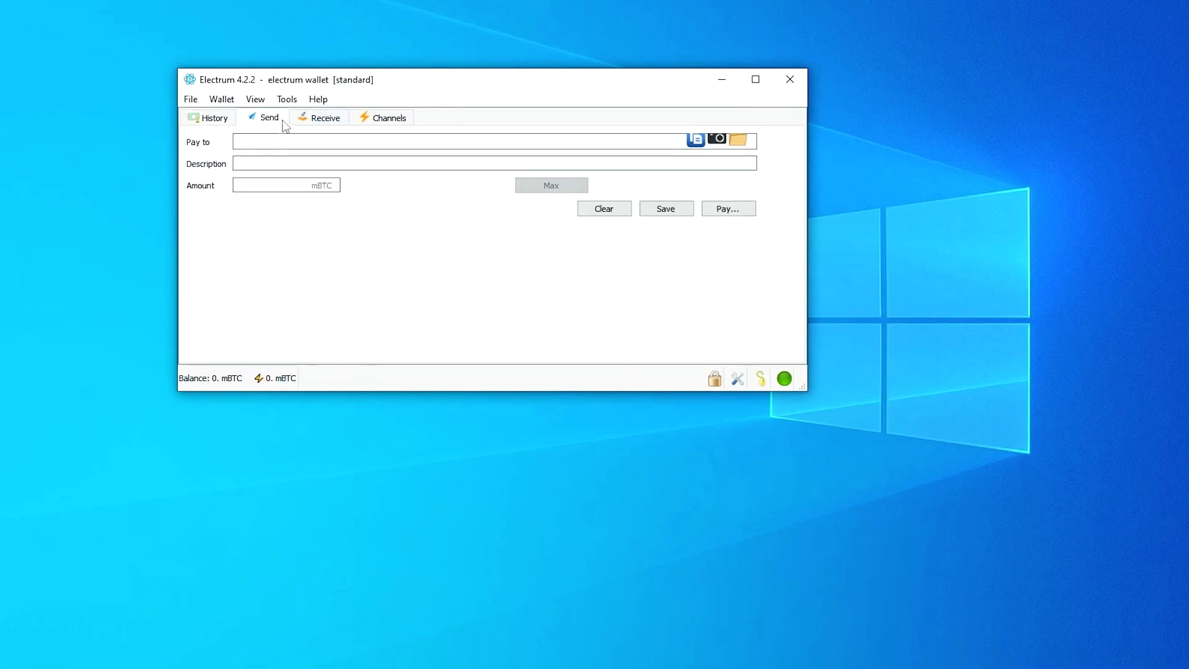
left_click(316, 123)
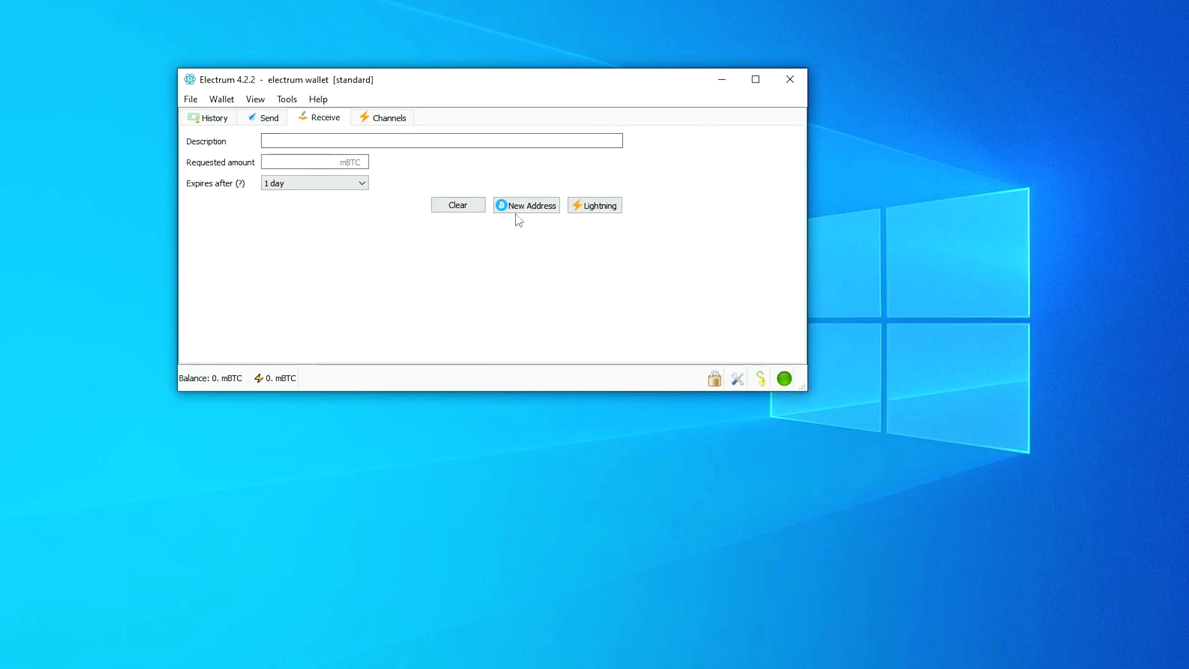
left_click(270, 140)
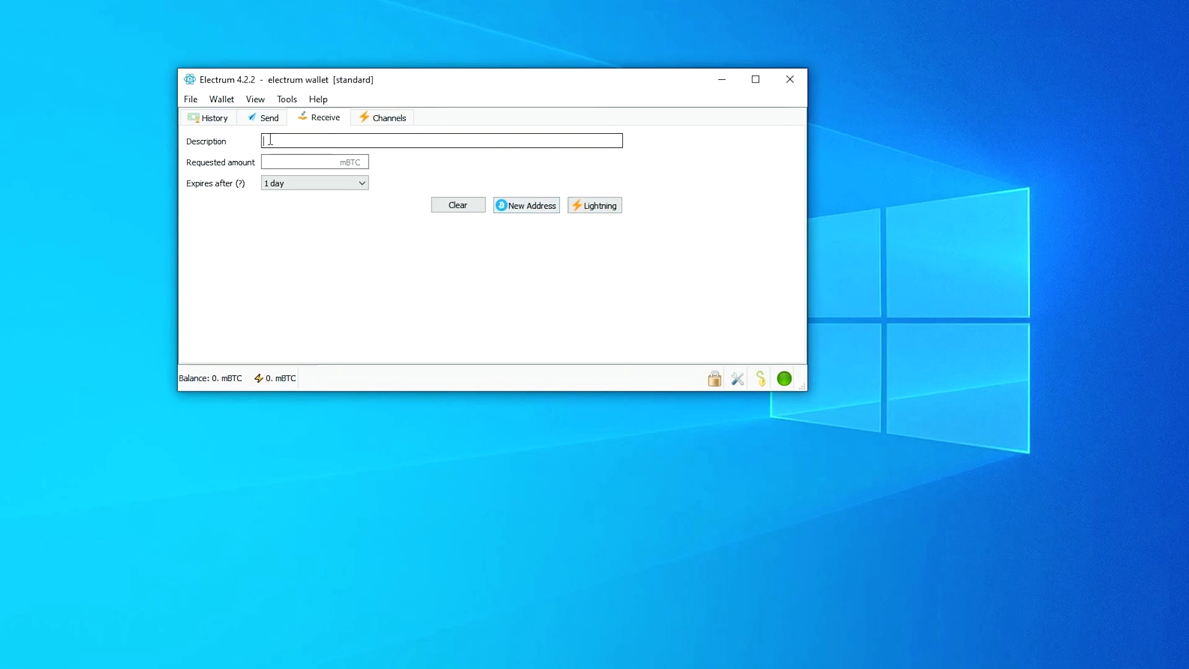
left_click(277, 161)
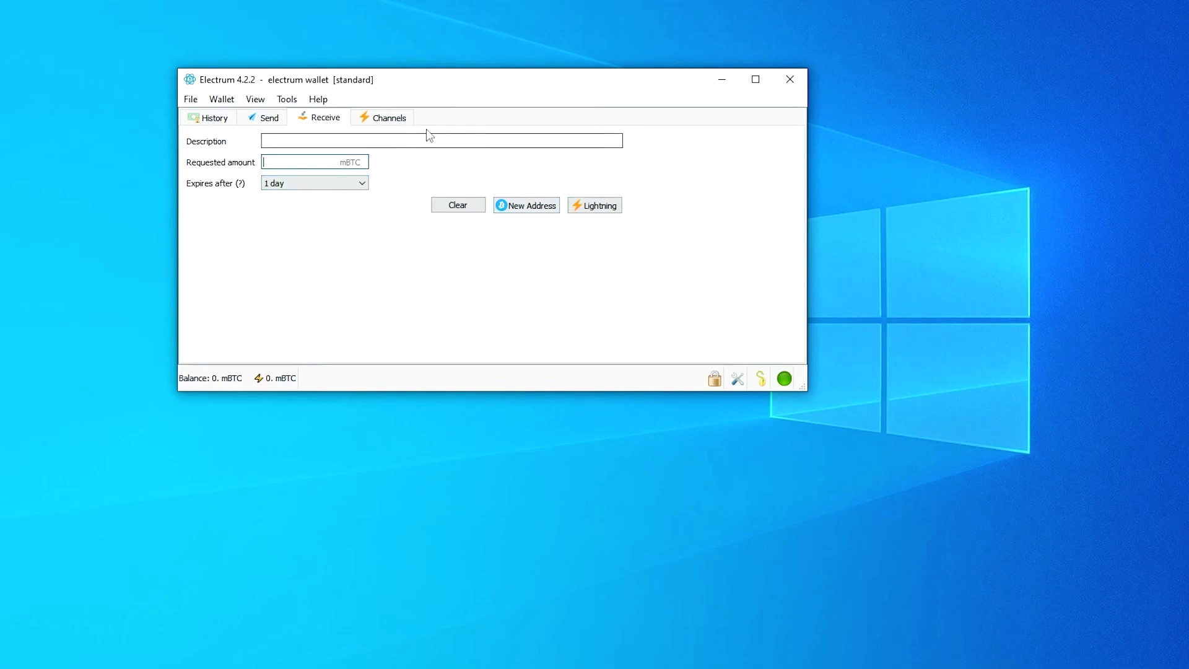
left_click(270, 119)
left_click(306, 118)
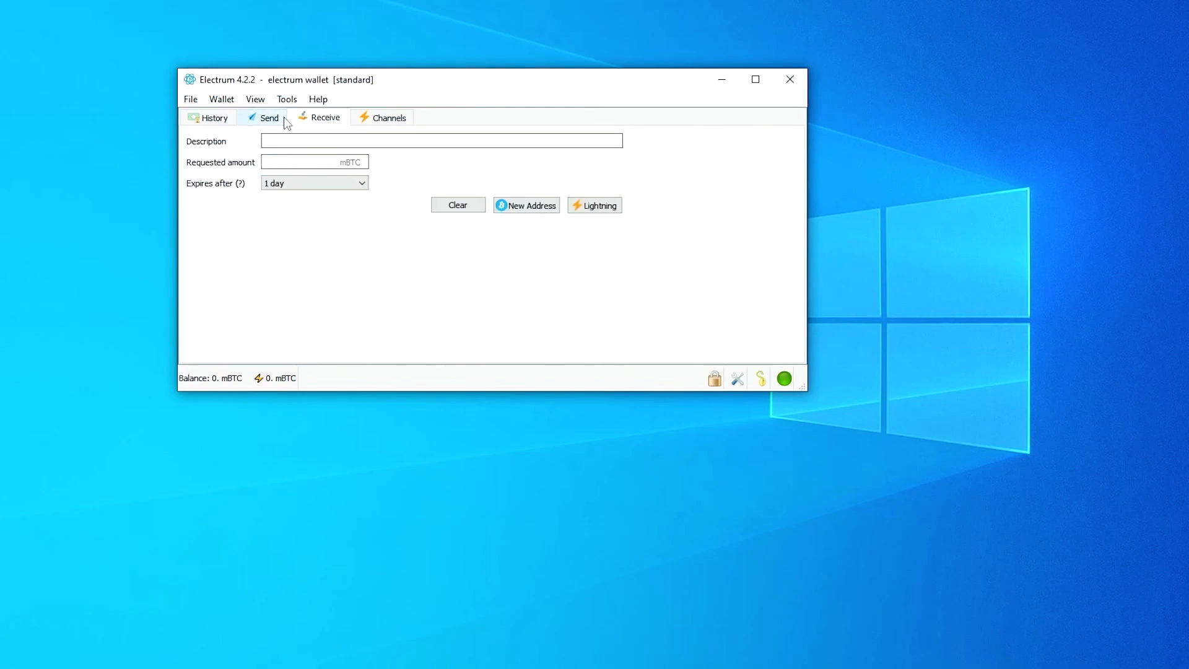
left_click(280, 117)
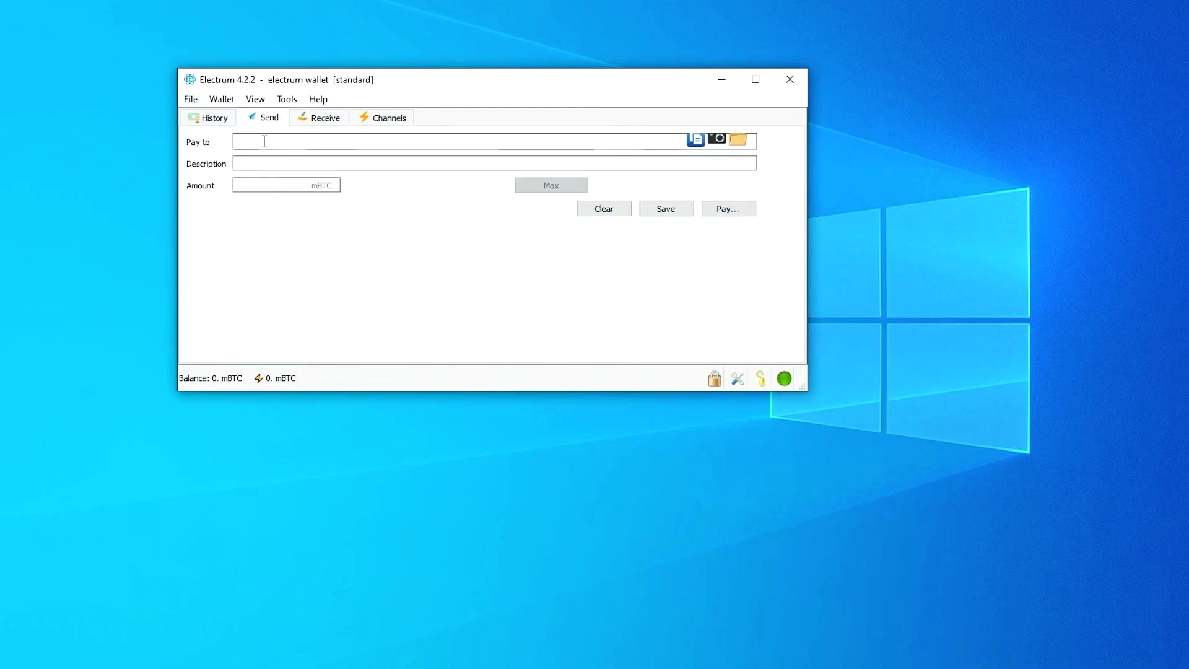
left_click(213, 99)
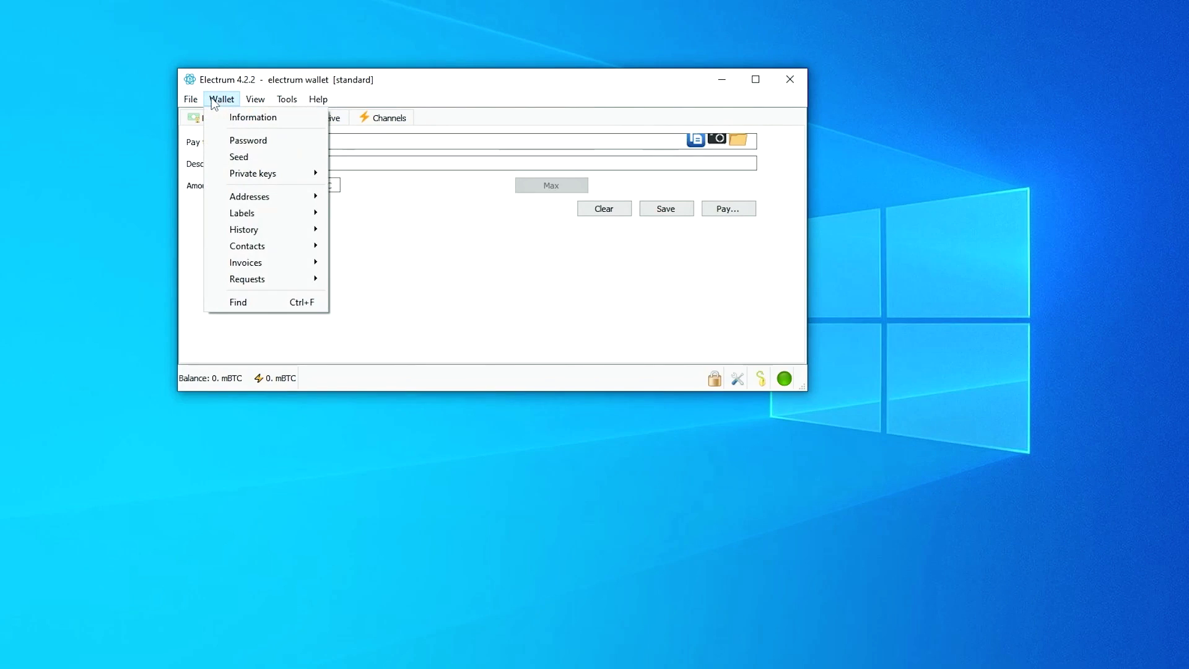
left_click(212, 101)
left_click(214, 100)
left_click(239, 114)
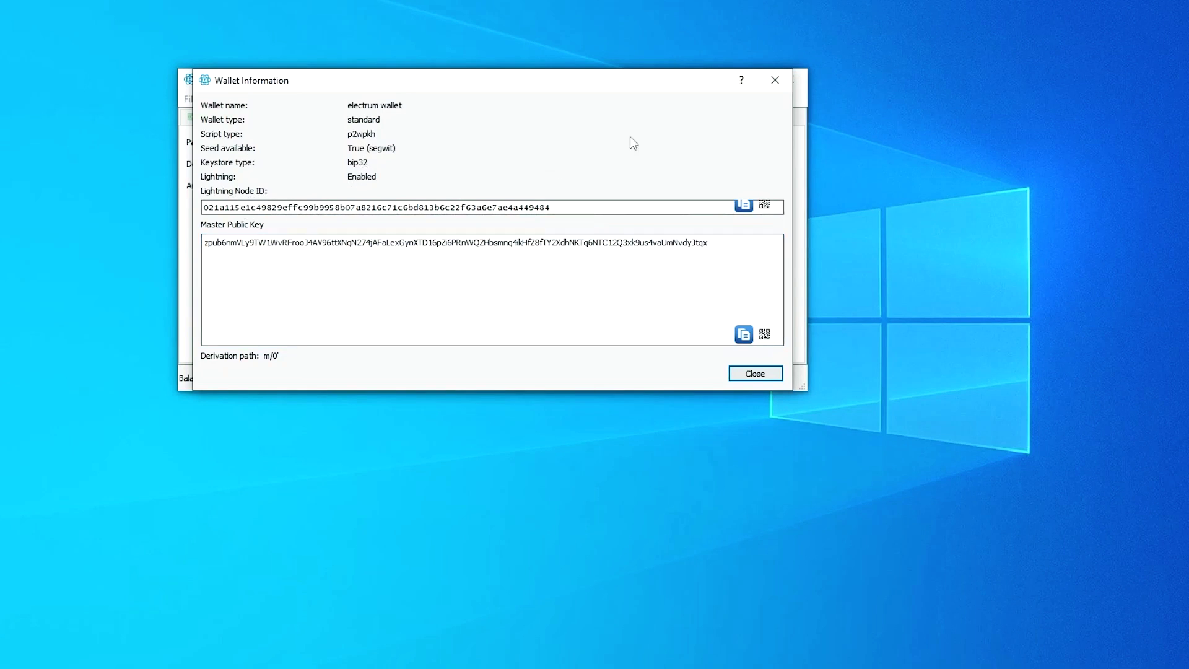
left_click(775, 81)
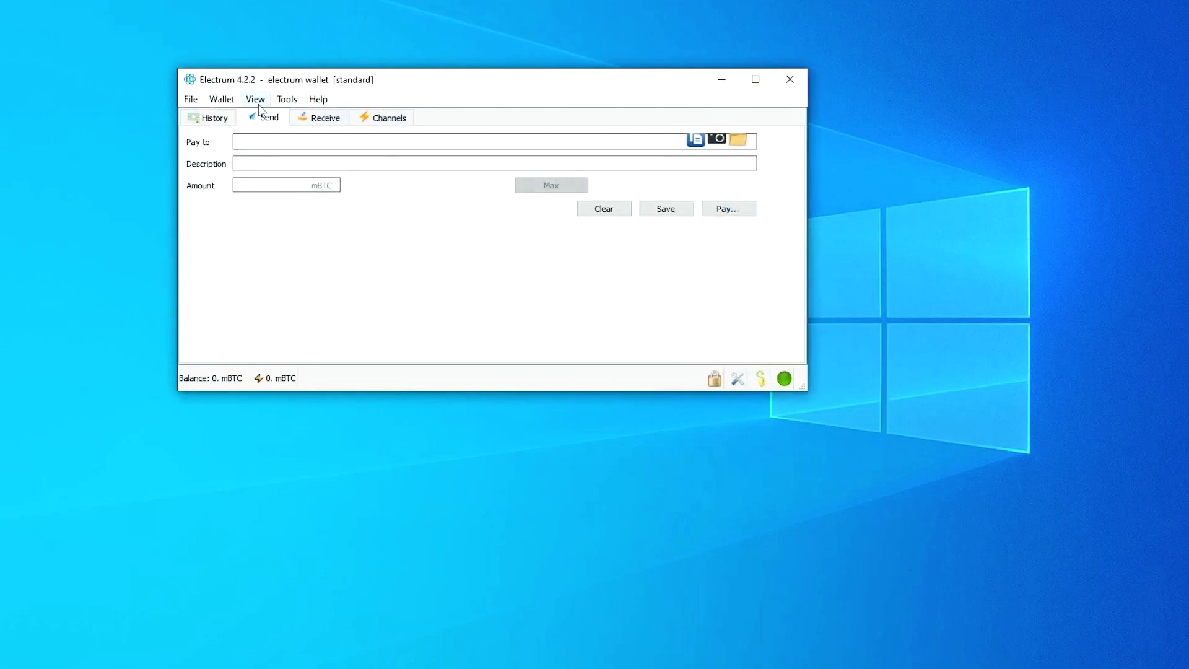
Step: Toggle the address list filter from the Wallet > Addresses menu, then close the Wallet menu
left_click(221, 99)
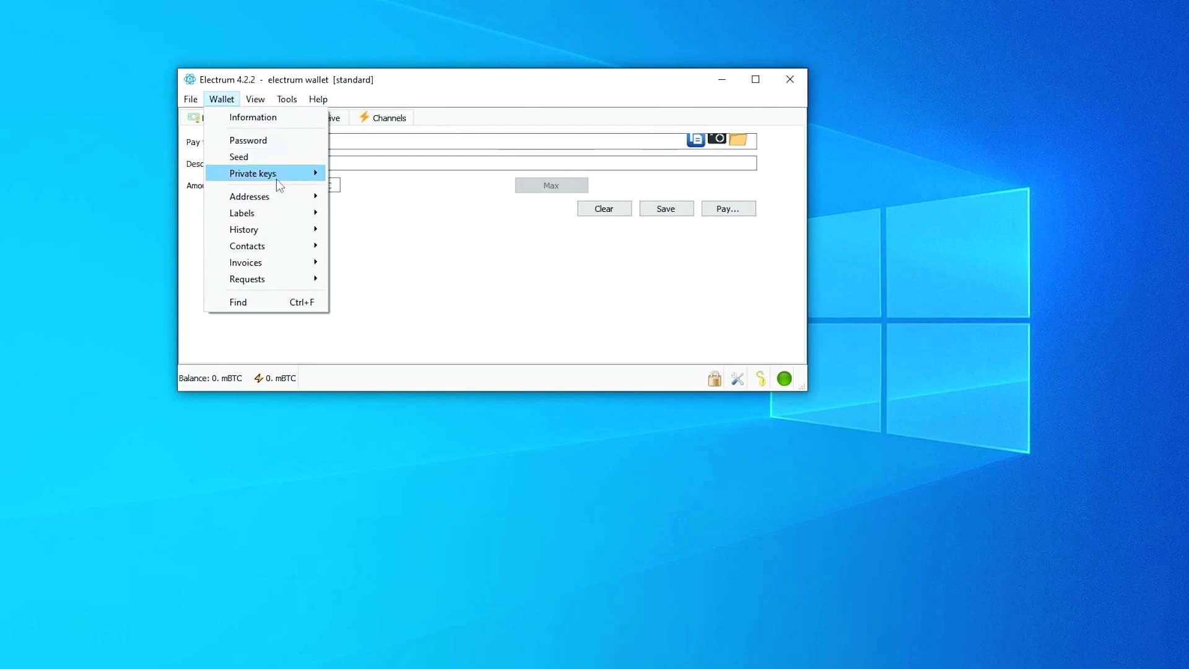
mouse_move(276, 198)
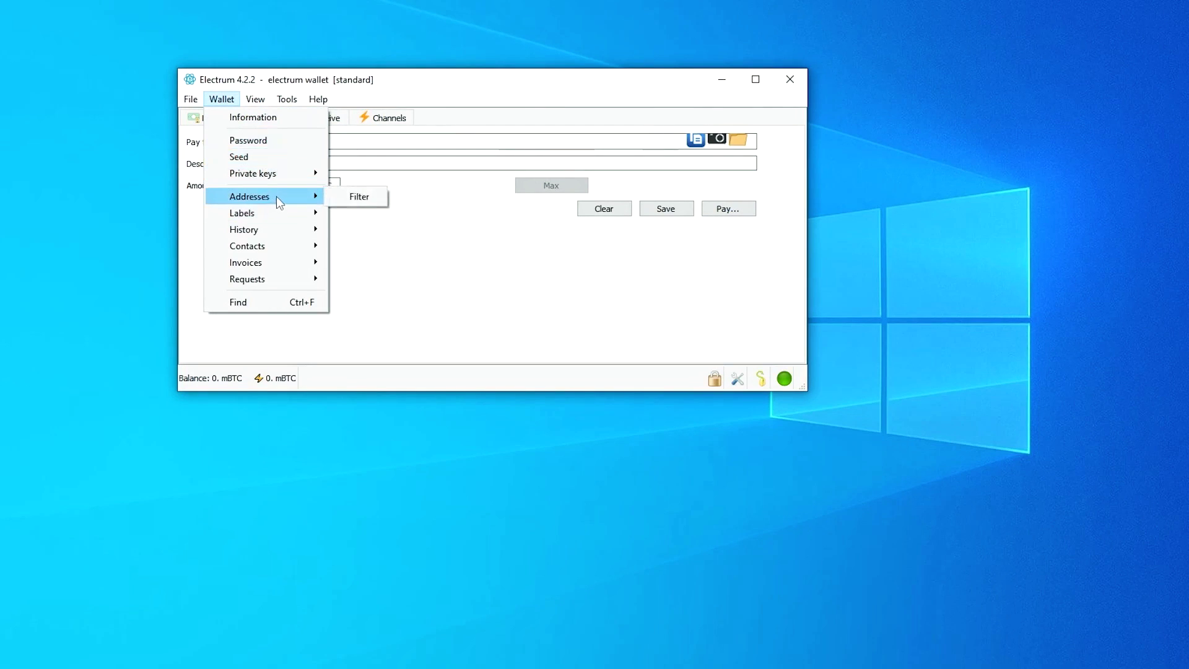
left_click(377, 202)
left_click(235, 104)
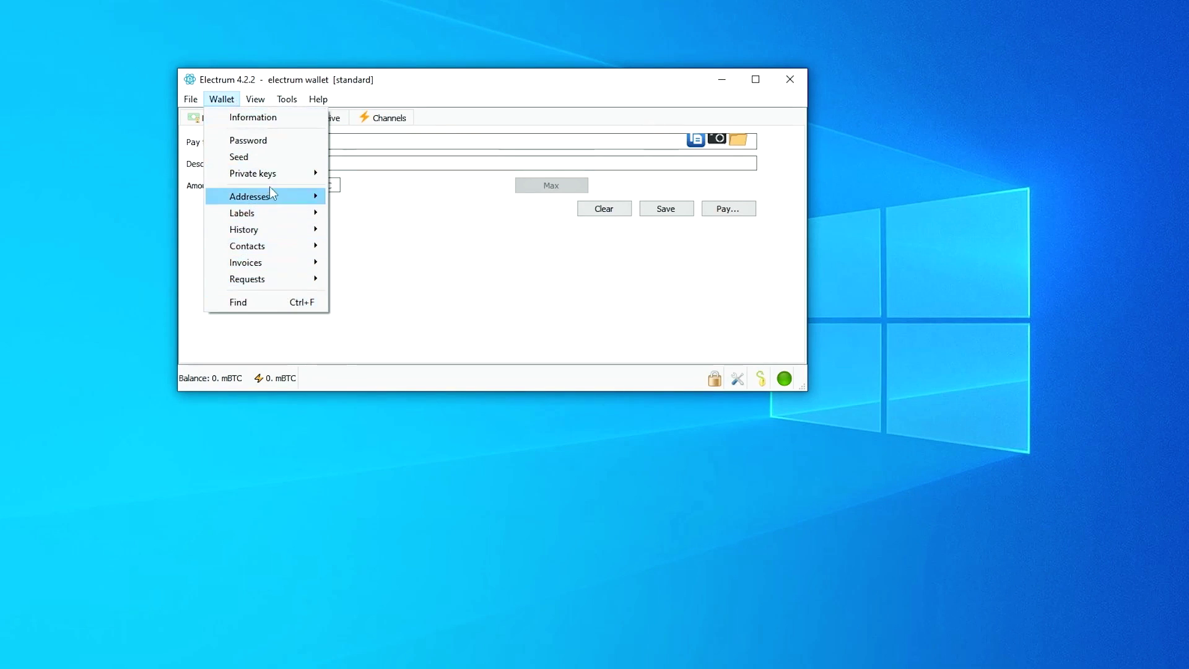
left_click(467, 238)
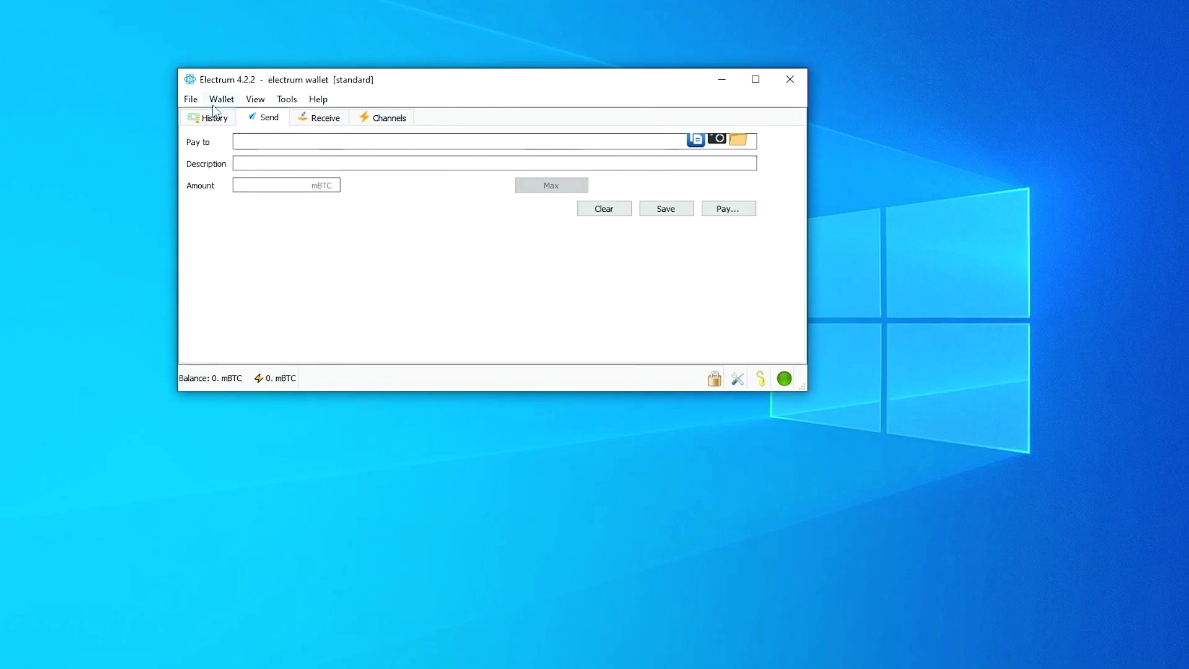
Step: Show the empty History tab, then open and close the File menu
left_click(227, 122)
left_click(188, 101)
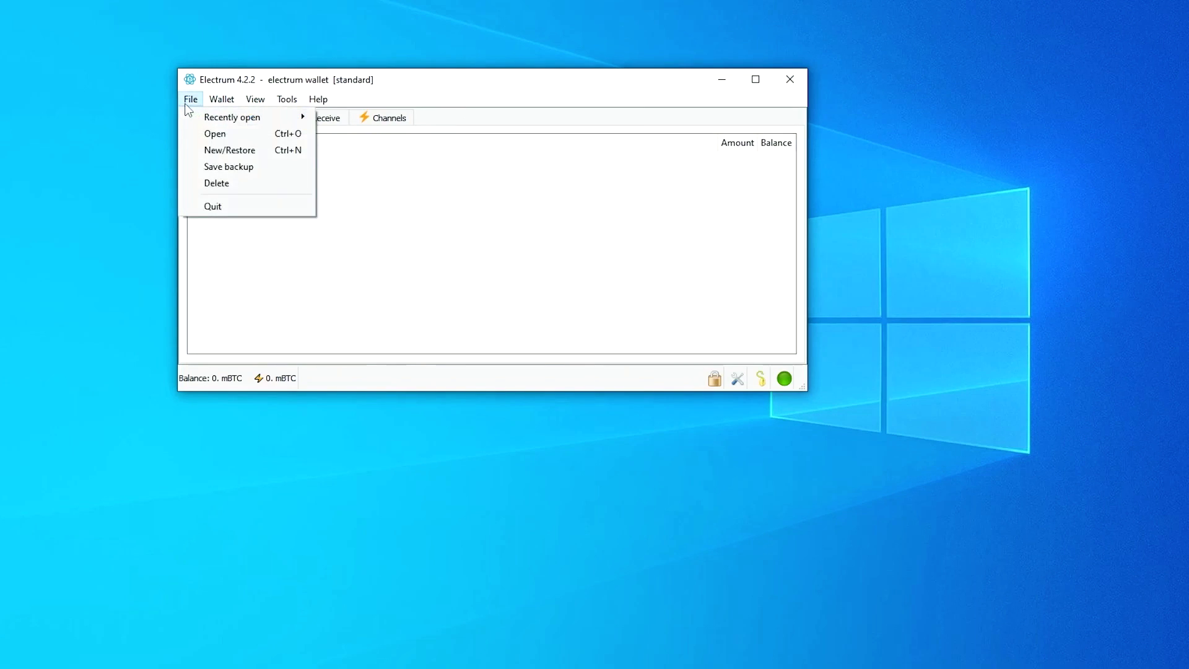
mouse_move(239, 124)
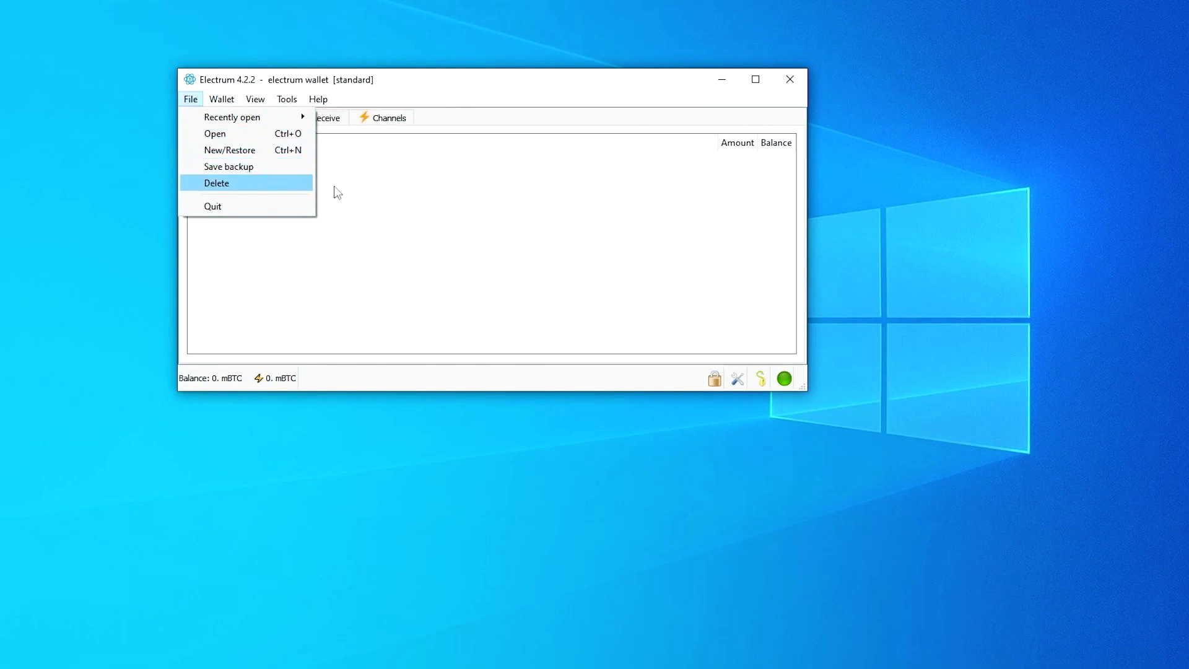
left_click(525, 184)
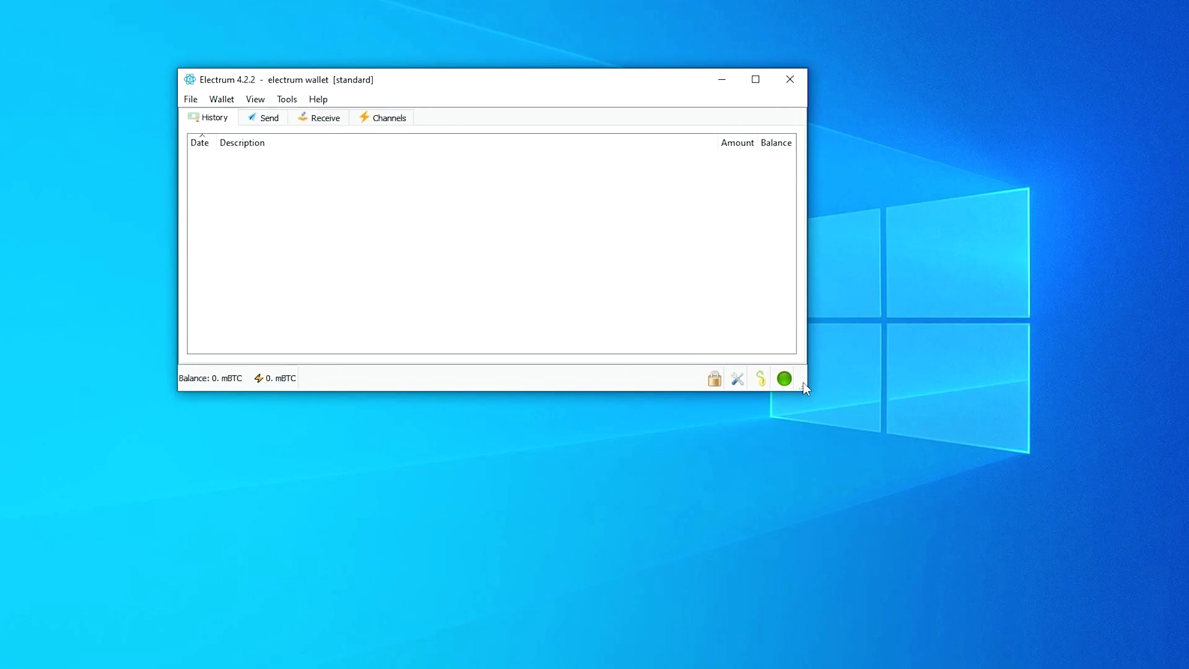
Step: Flip between the Send and Receive forms and their fields
left_click(263, 118)
left_click(319, 118)
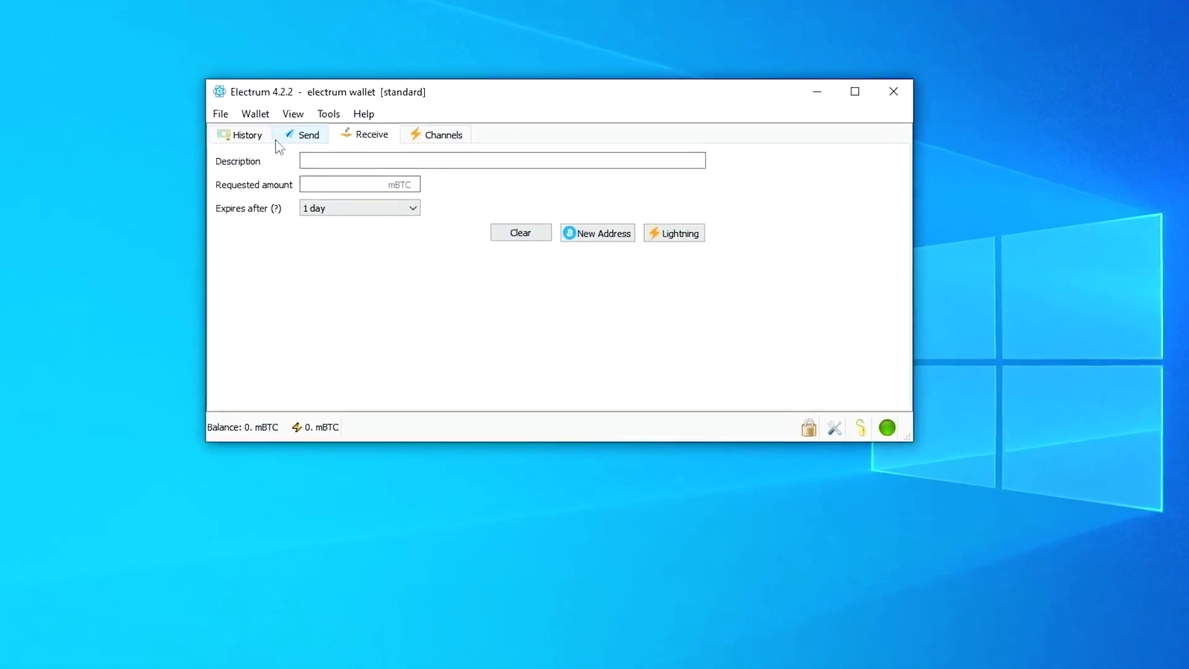
left_click(267, 136)
left_click(304, 135)
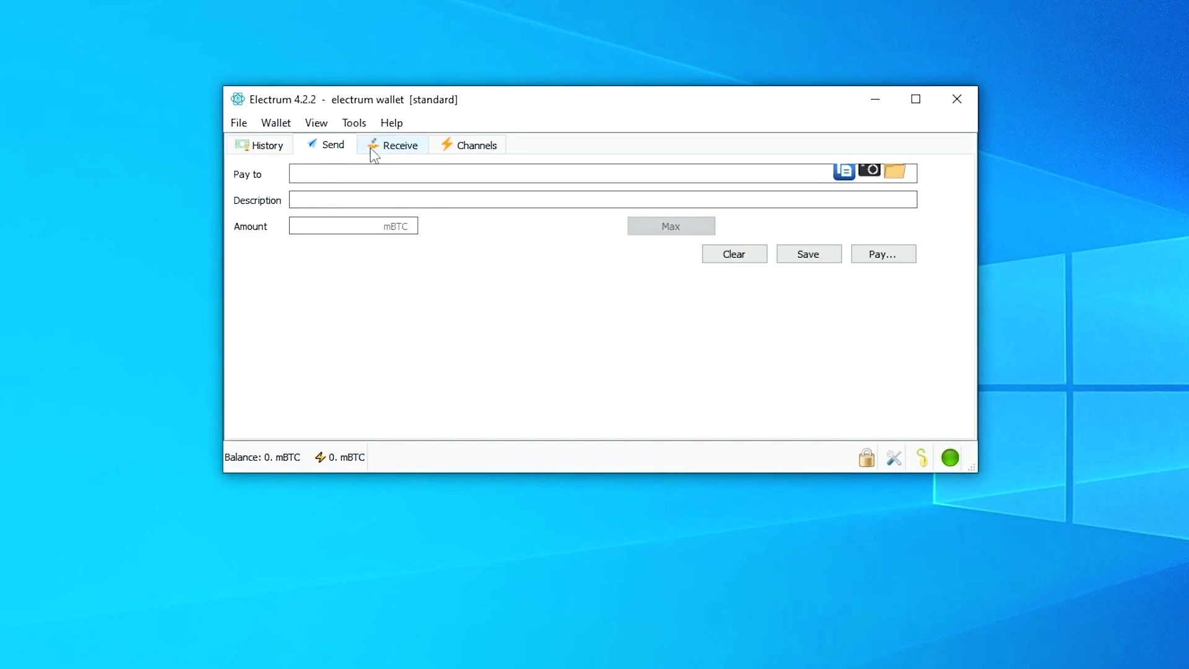
left_click(349, 136)
left_click(308, 134)
Step: Enable View > Show Addresses and open the new Addresses tab
left_click(293, 114)
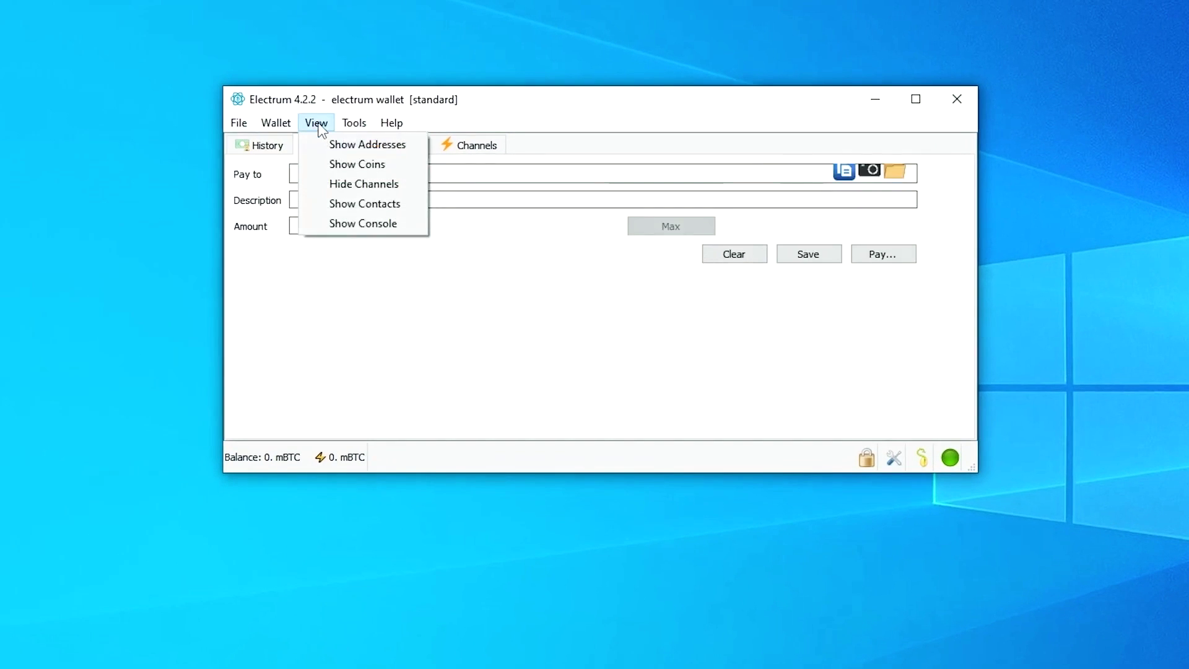
left_click(353, 151)
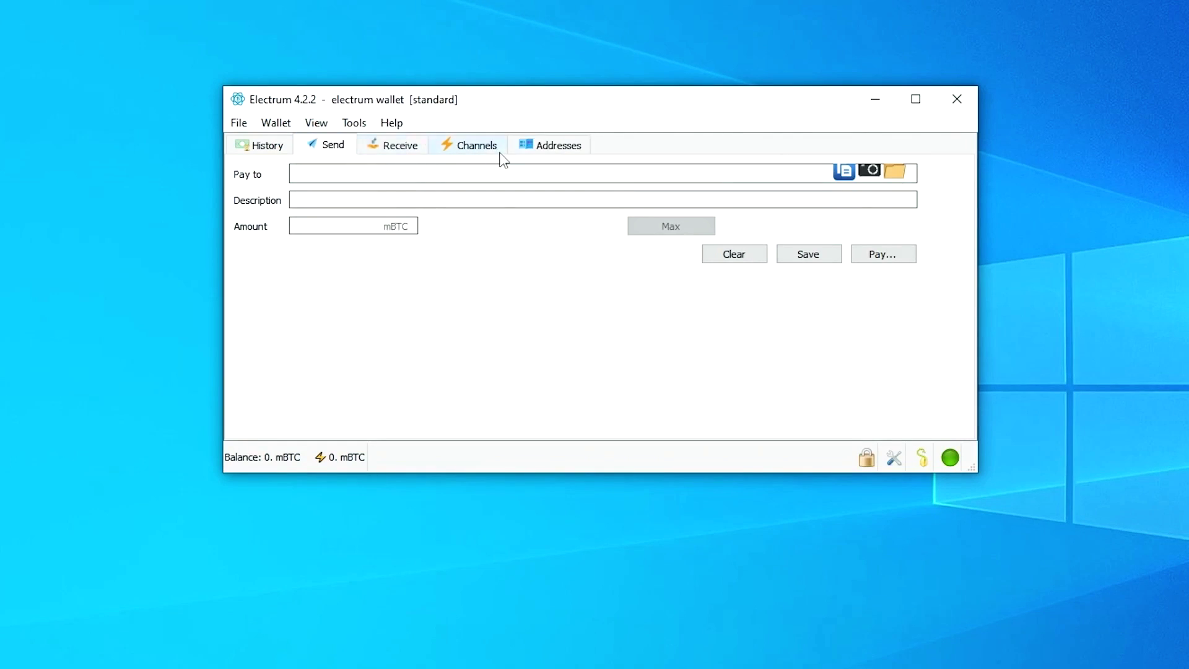
left_click(560, 148)
scroll(380, 241, "down", 6)
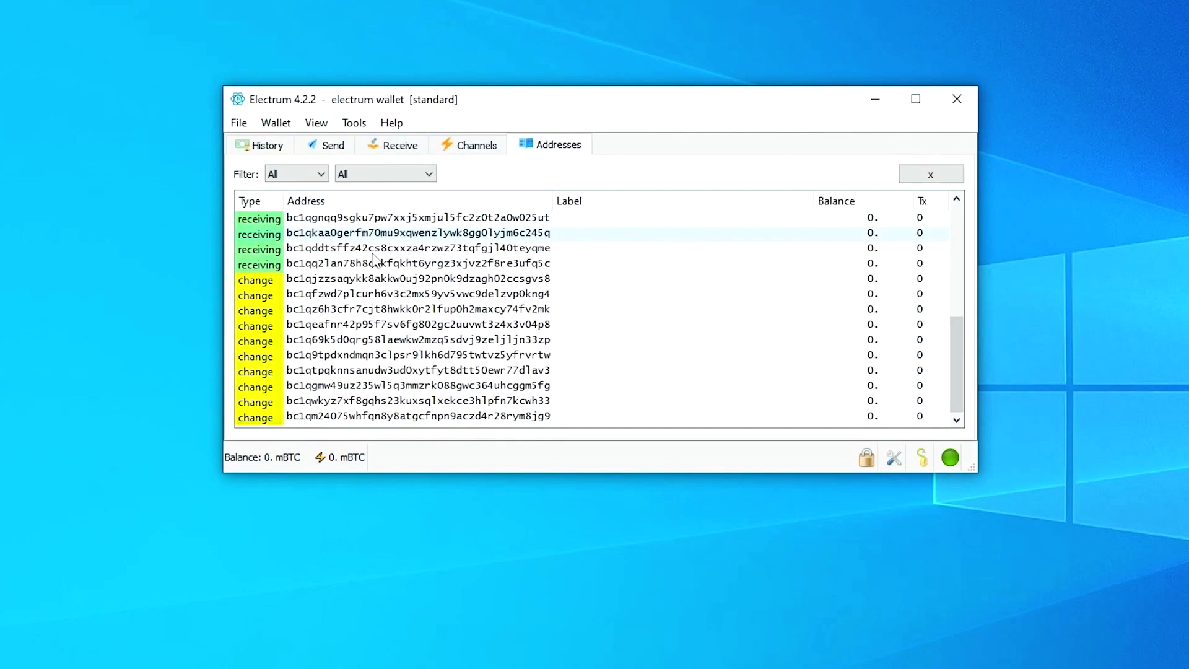
scroll(342, 362, "up", 6)
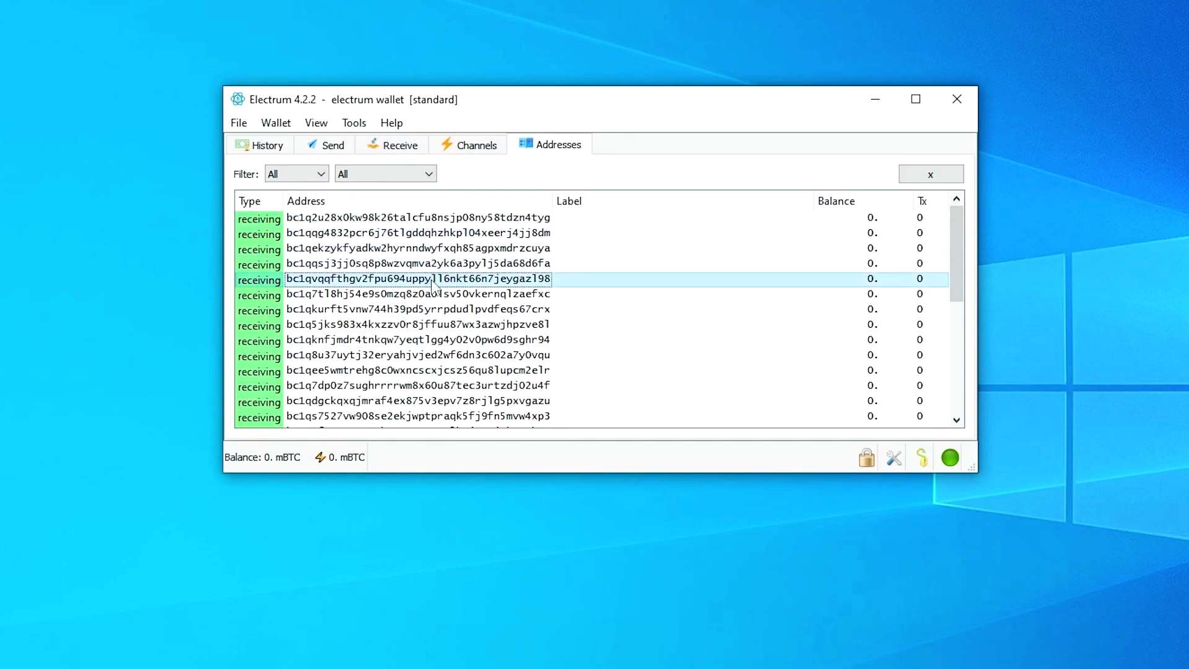
Step: Select receiving and change addresses in the list, then sort it by the Type column
left_click(441, 309)
scroll(461, 345, "down", 3)
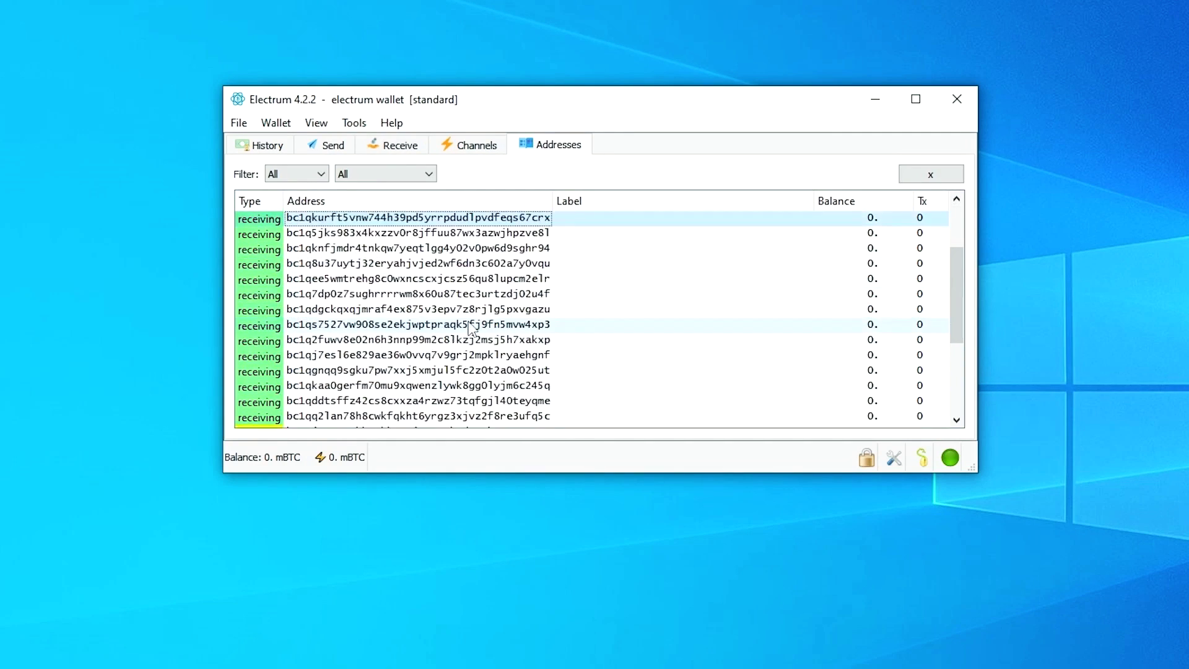
scroll(462, 345, "down", 3)
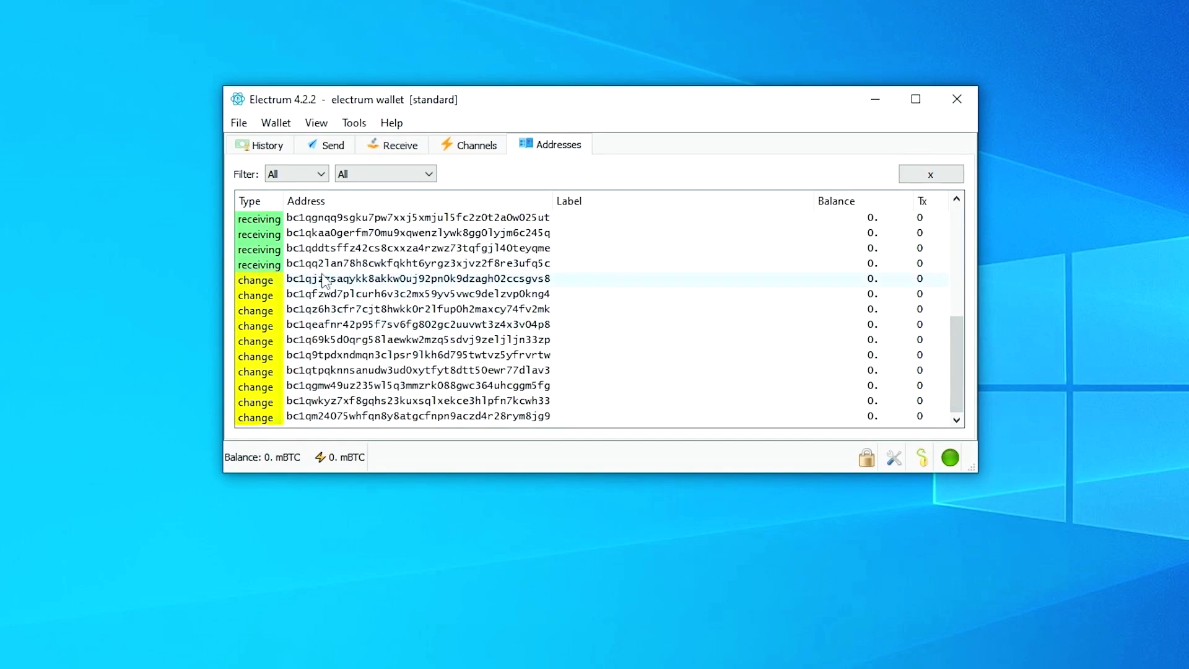
left_click(321, 284)
left_click(256, 282)
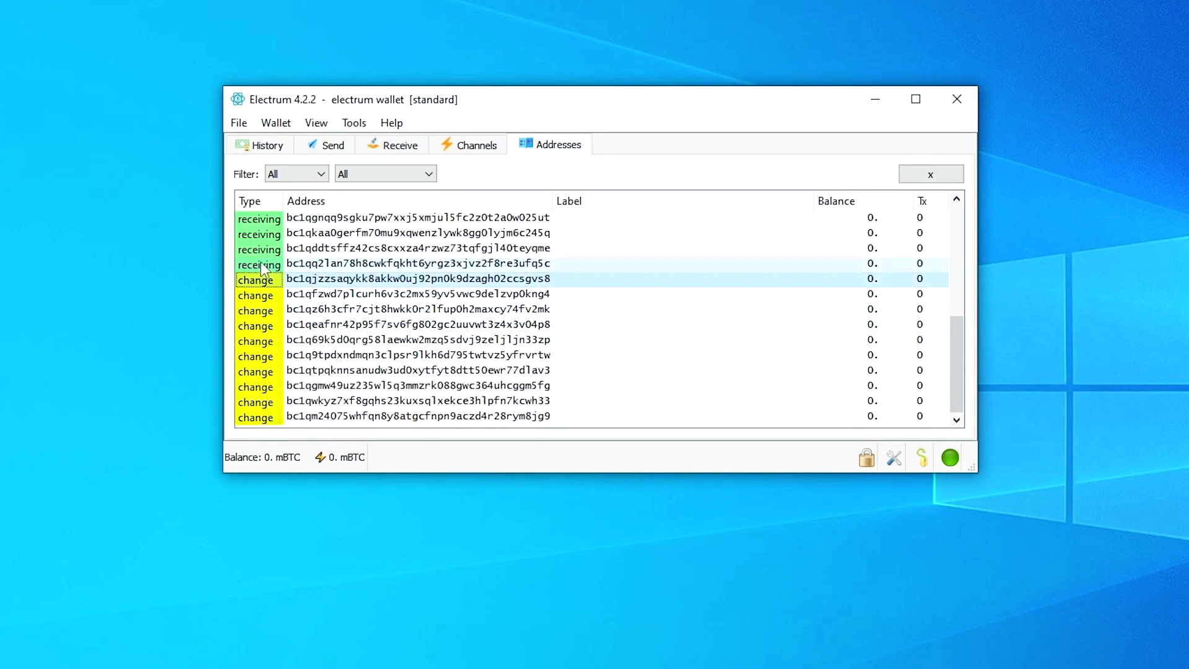
left_click(256, 265)
left_click(251, 201)
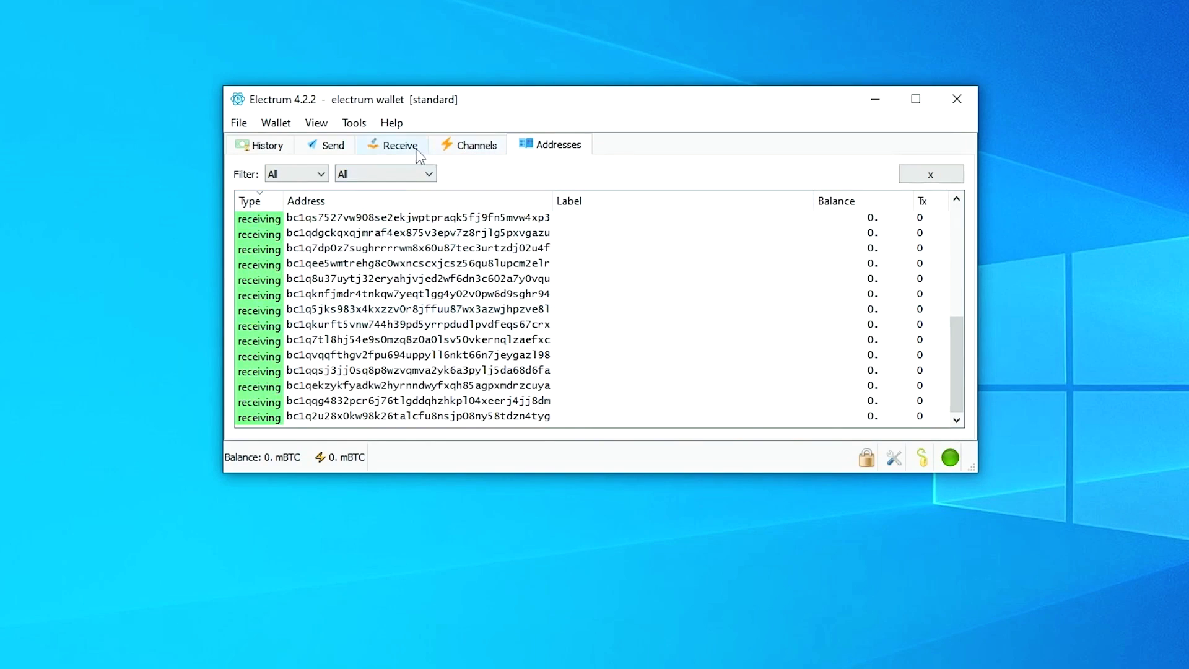
Step: Click through the Send form's description and amount fields, then focus the Receive form's description
left_click(296, 151)
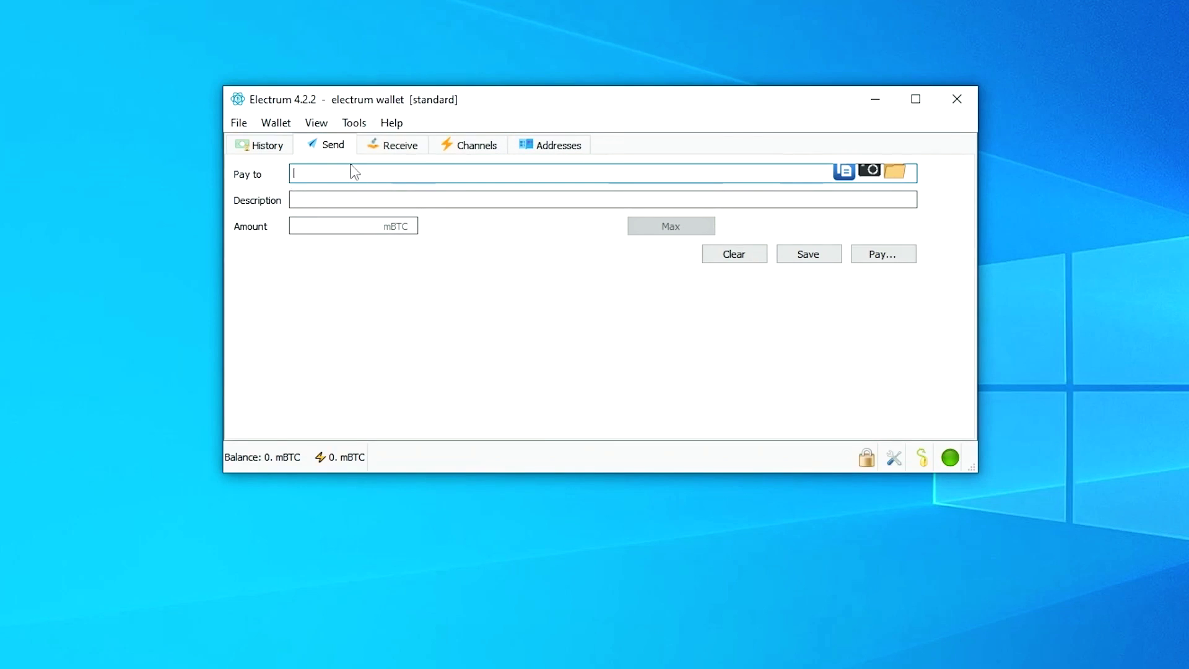
left_click(317, 202)
left_click(319, 231)
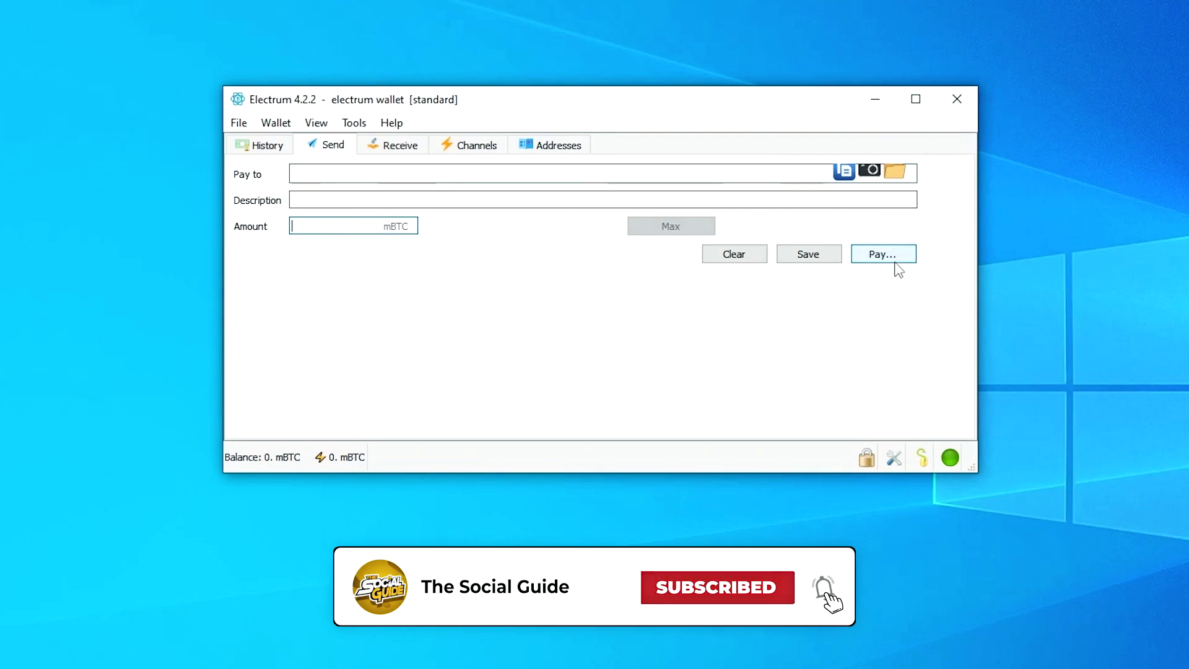
left_click(398, 146)
left_click(339, 174)
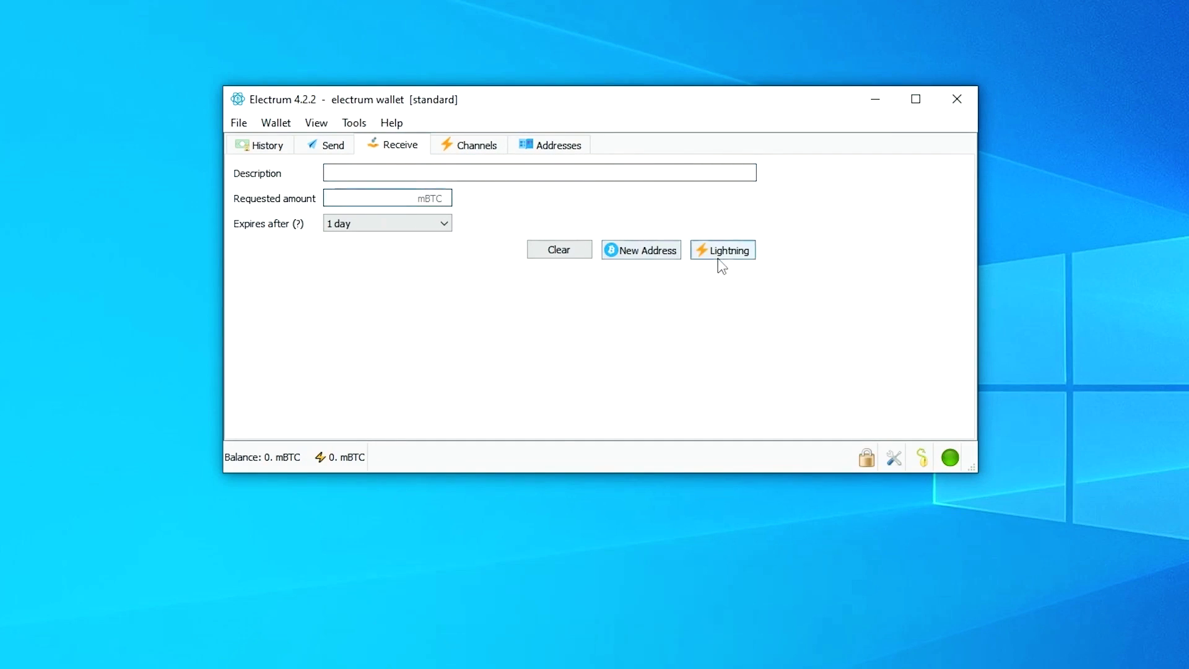
Step: Create a new-address receive request, view it as URI and address, and dismiss the Lightning error
left_click(659, 254)
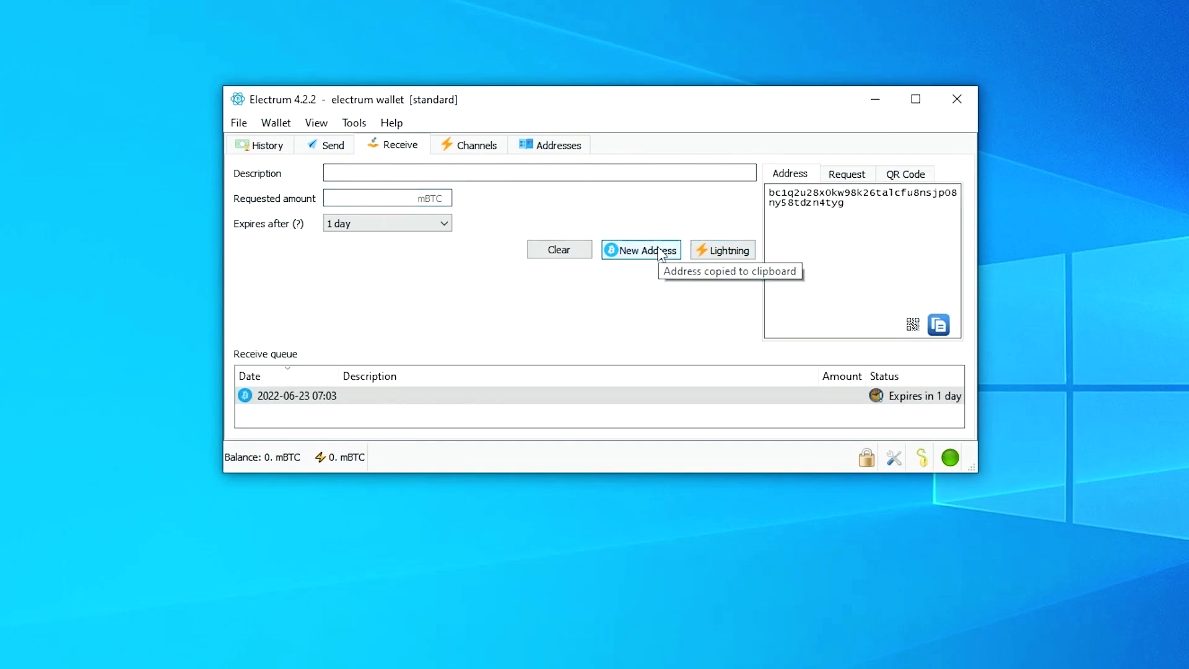
left_click(831, 180)
left_click(801, 179)
left_click(731, 257)
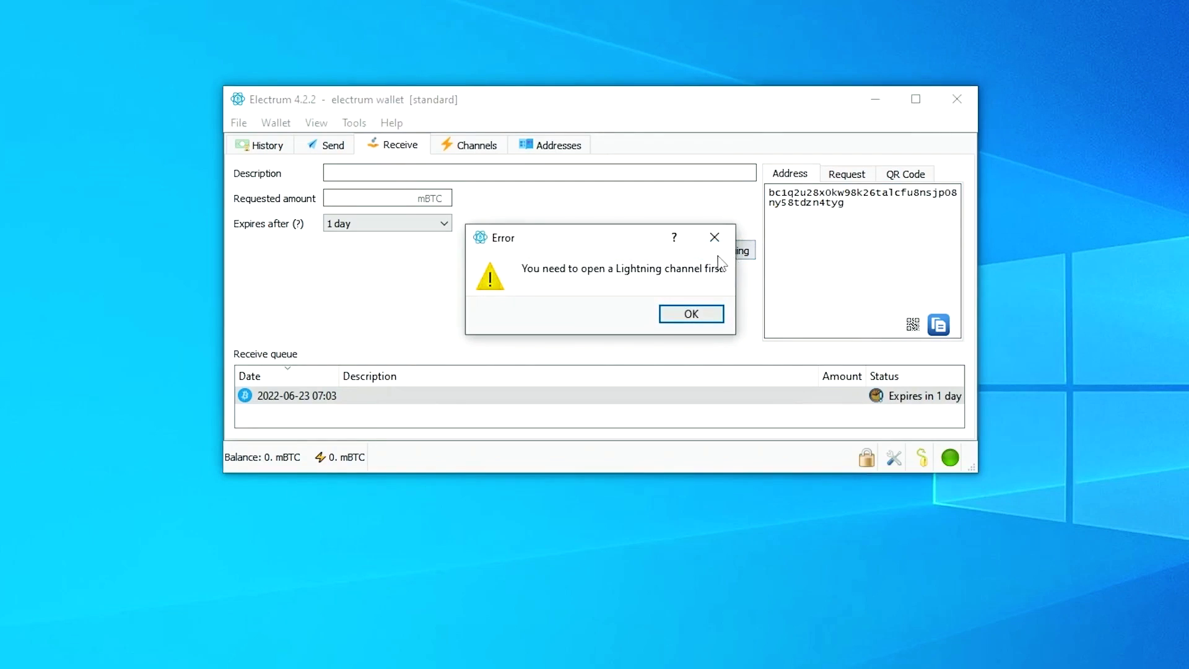
left_click(713, 236)
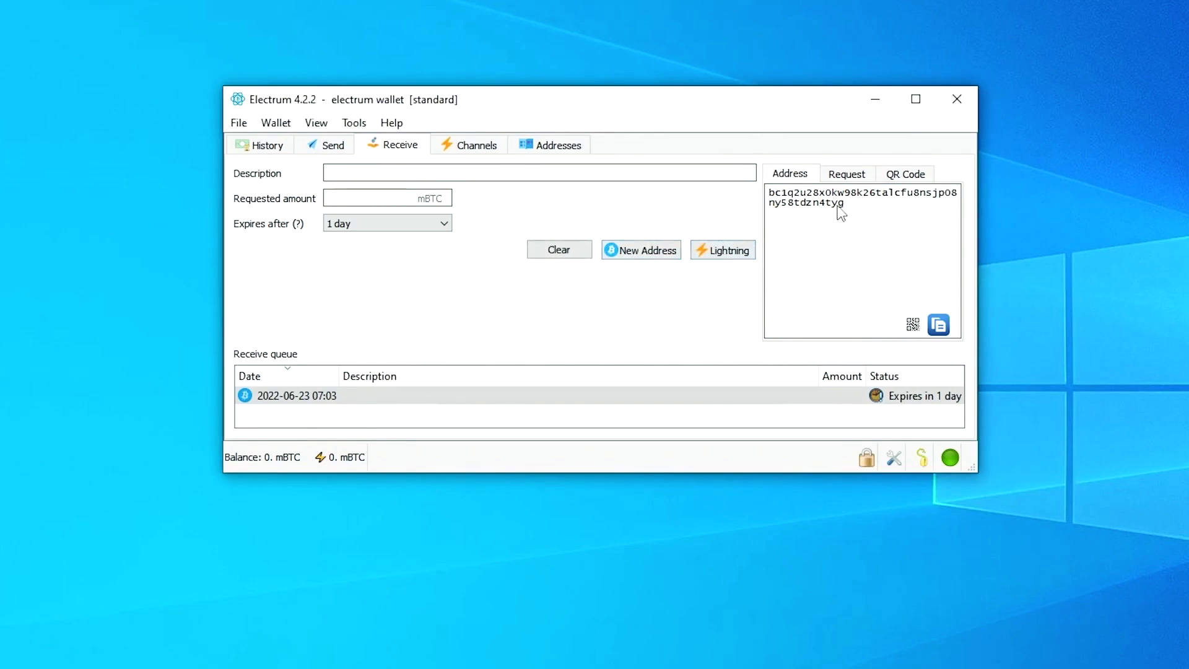
Step: Keep the request's expiry at 1 day and select the queued request
left_click(376, 203)
left_click(379, 224)
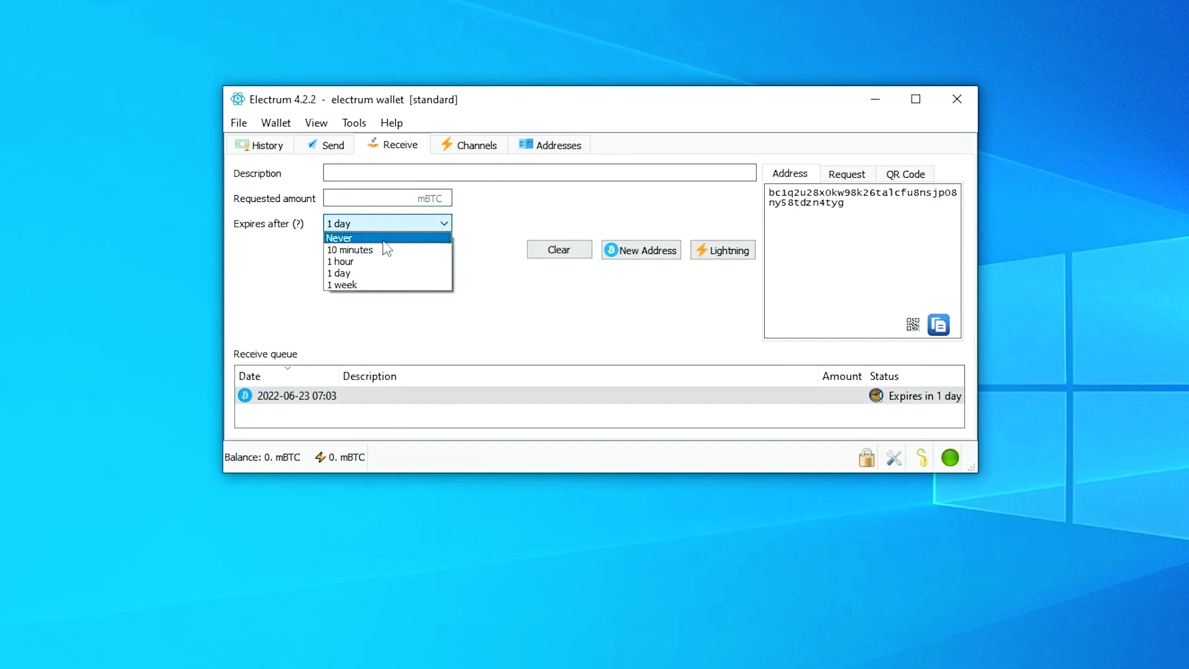
left_click(568, 293)
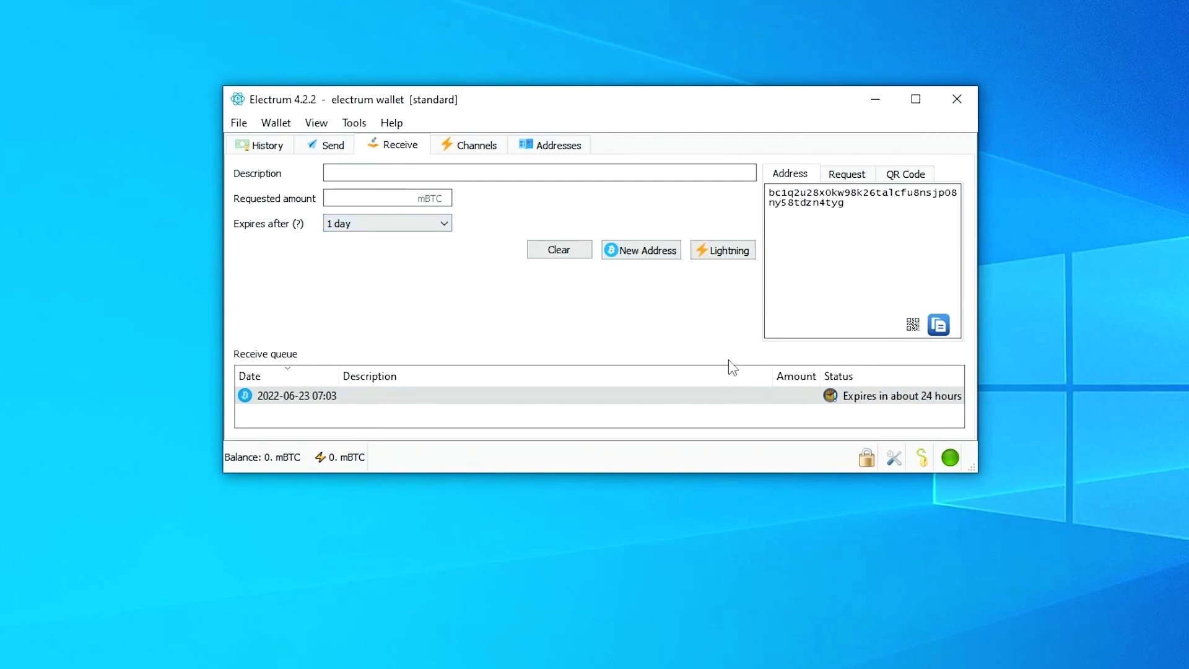
left_click(925, 400)
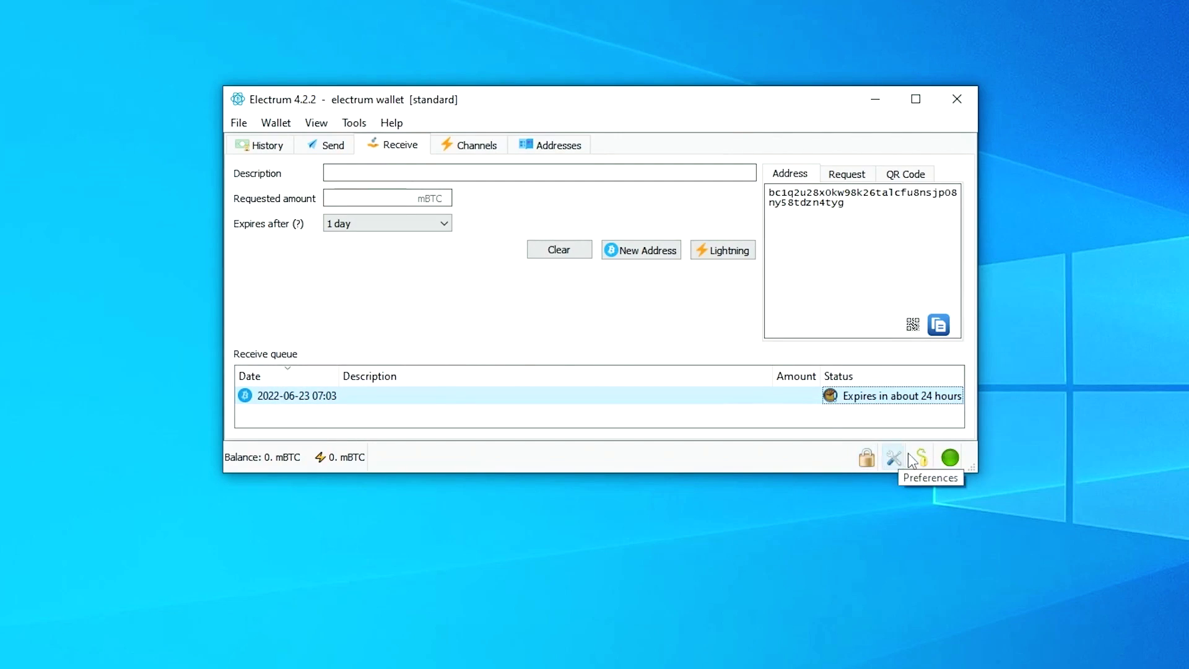
left_click(945, 463)
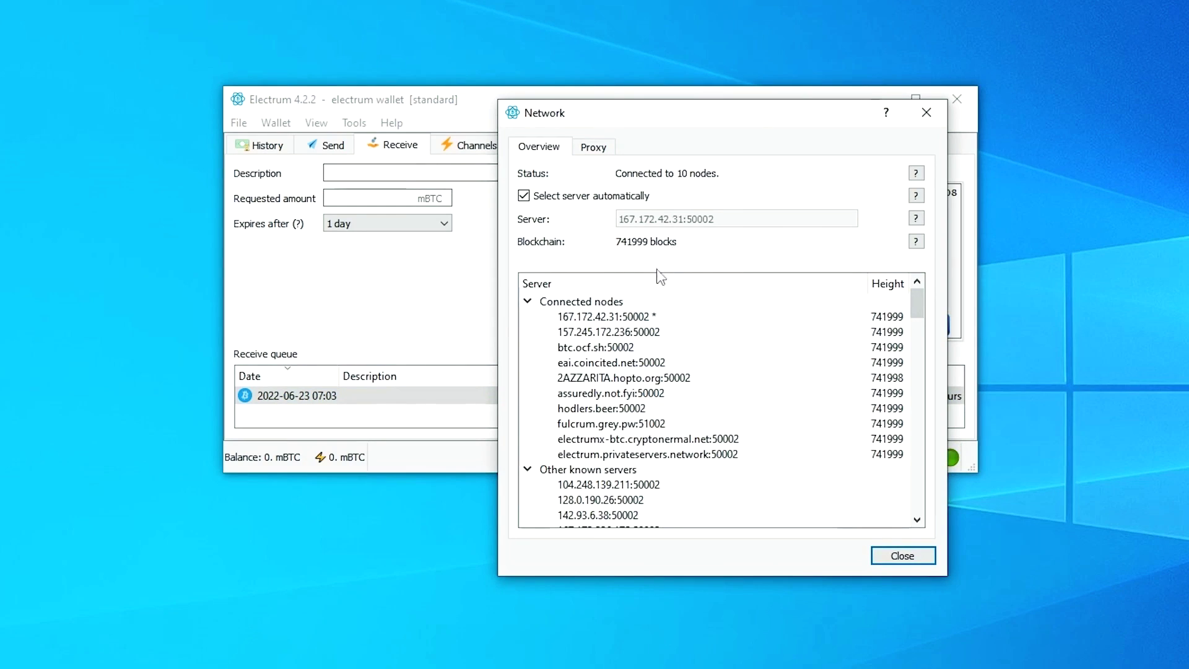
scroll(650, 294, "down", 5)
scroll(650, 294, "up", 5)
left_click(586, 151)
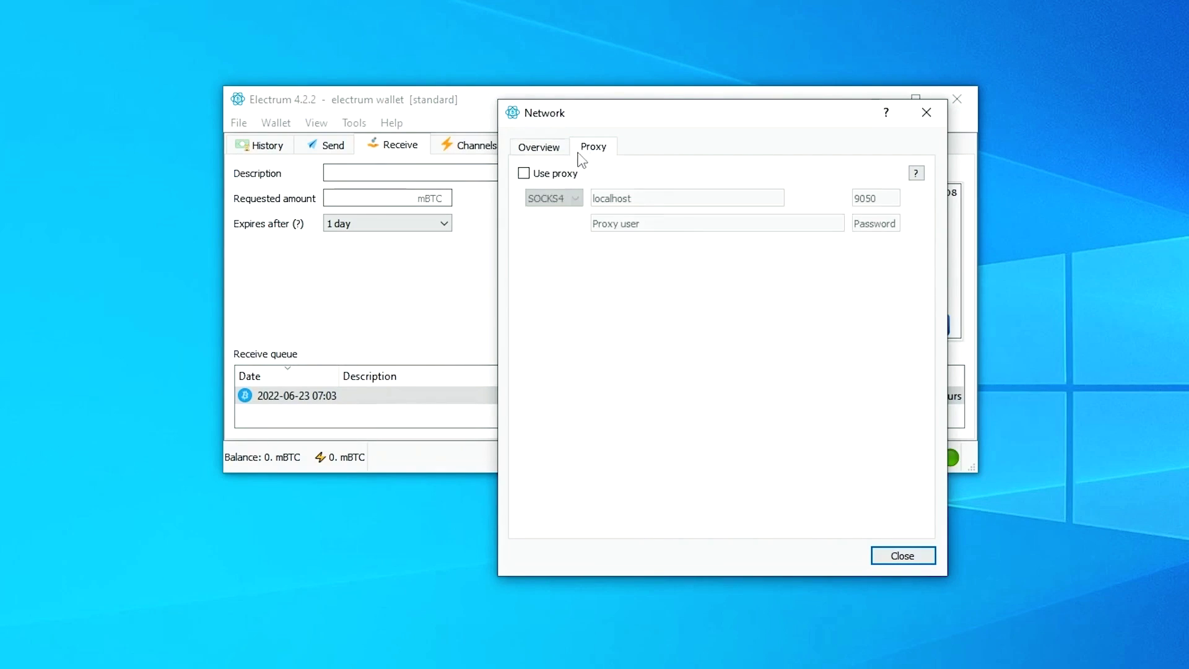
left_click(927, 112)
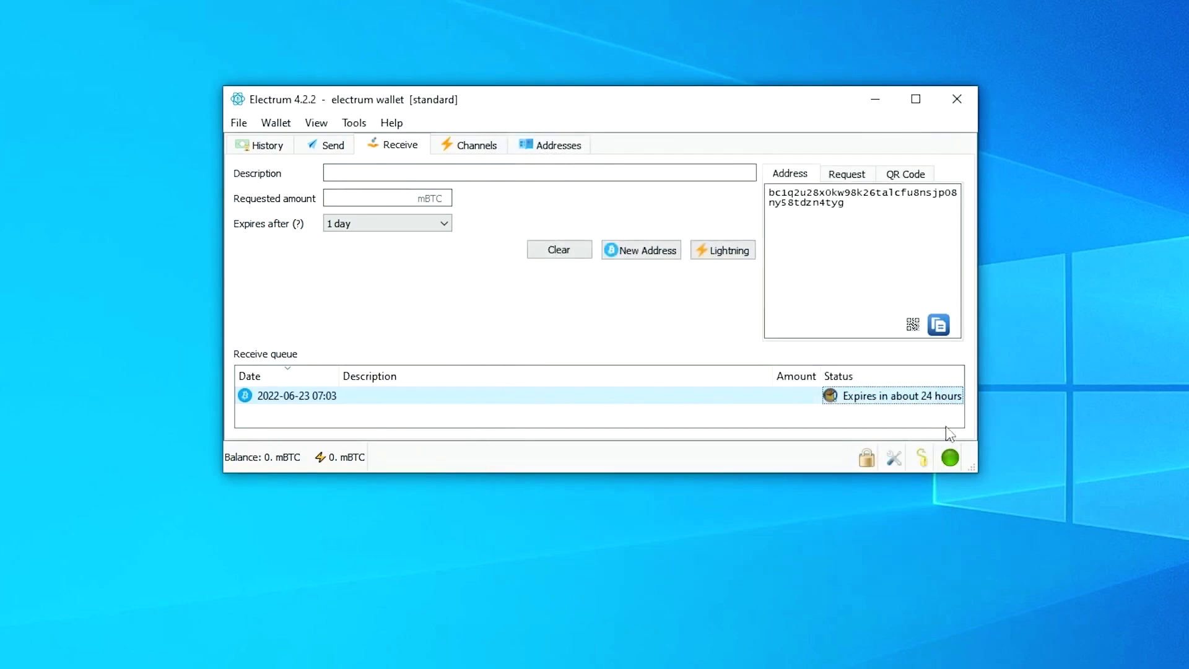
Step: Open Preferences and set the Color theme to Dark
left_click(894, 457)
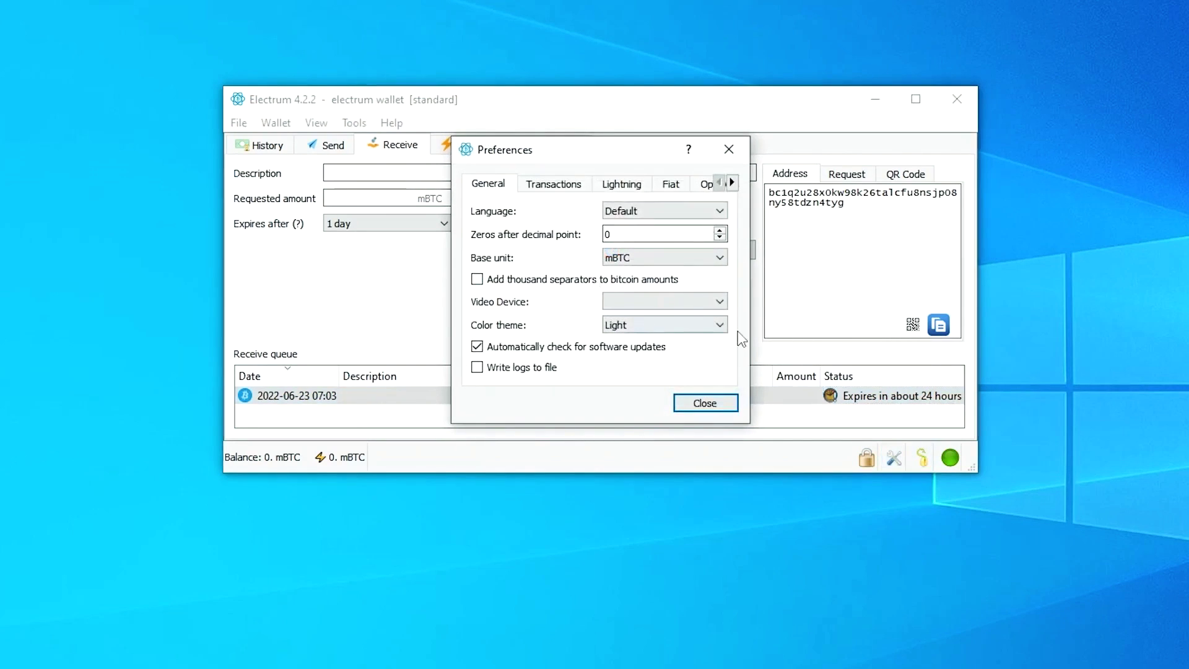
left_click(674, 327)
left_click(680, 350)
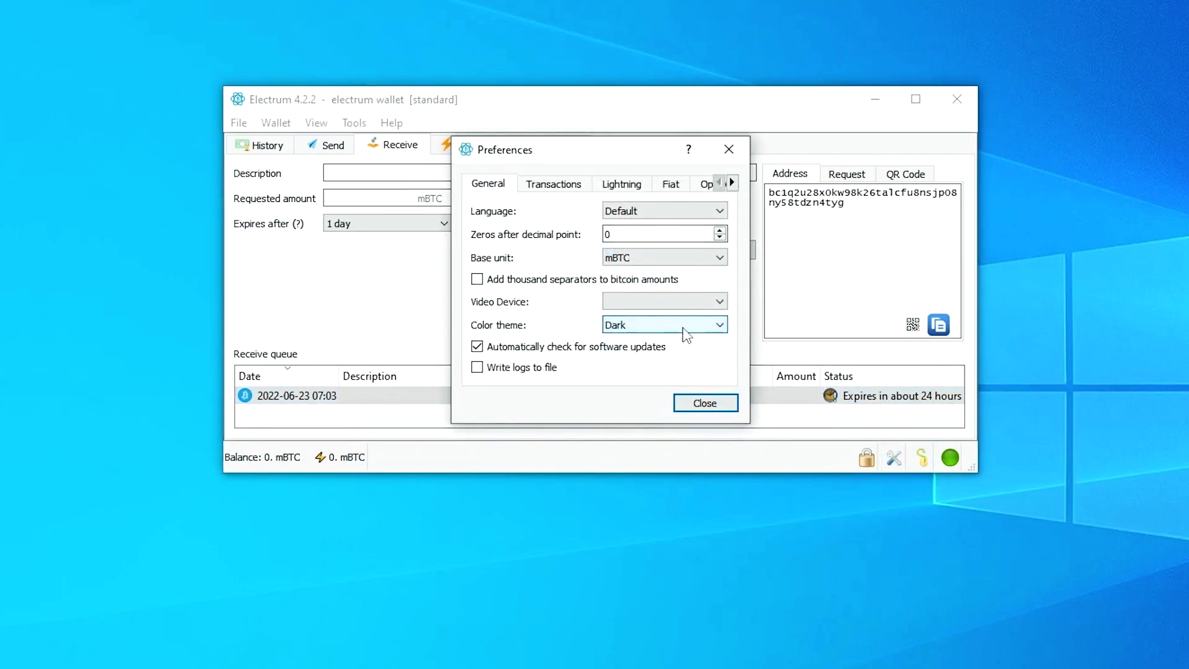
Step: Browse the Transactions, Lightning, Fiat and OpenAlias preference tabs, returning to General
left_click(583, 188)
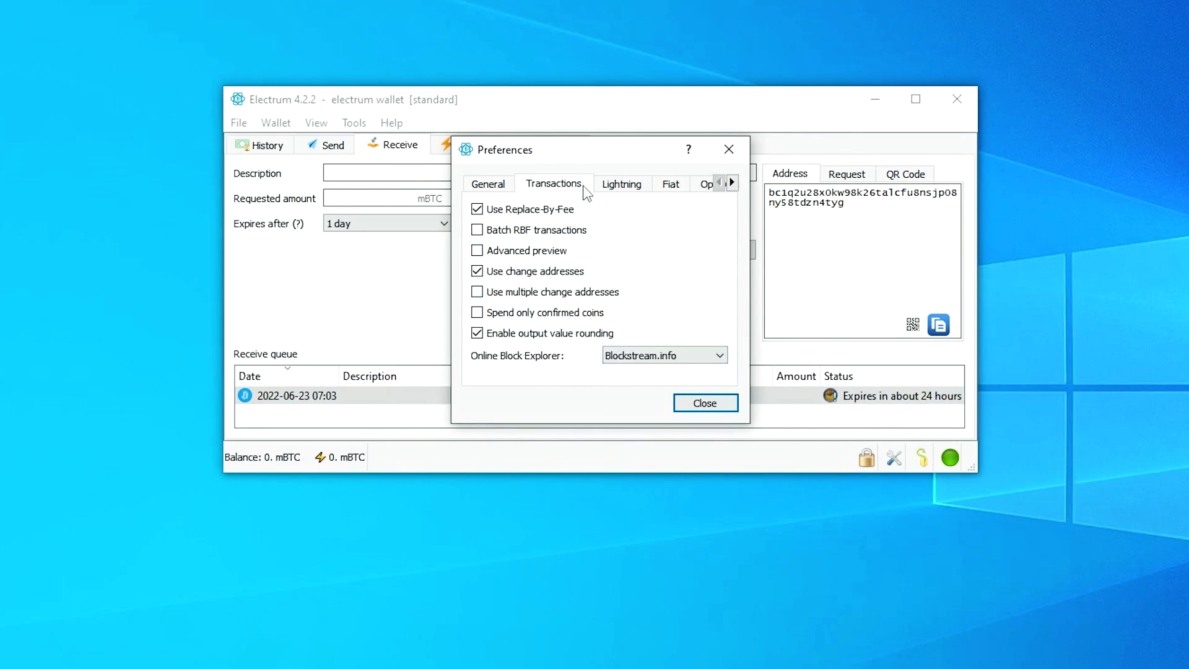
left_click(626, 186)
left_click(663, 182)
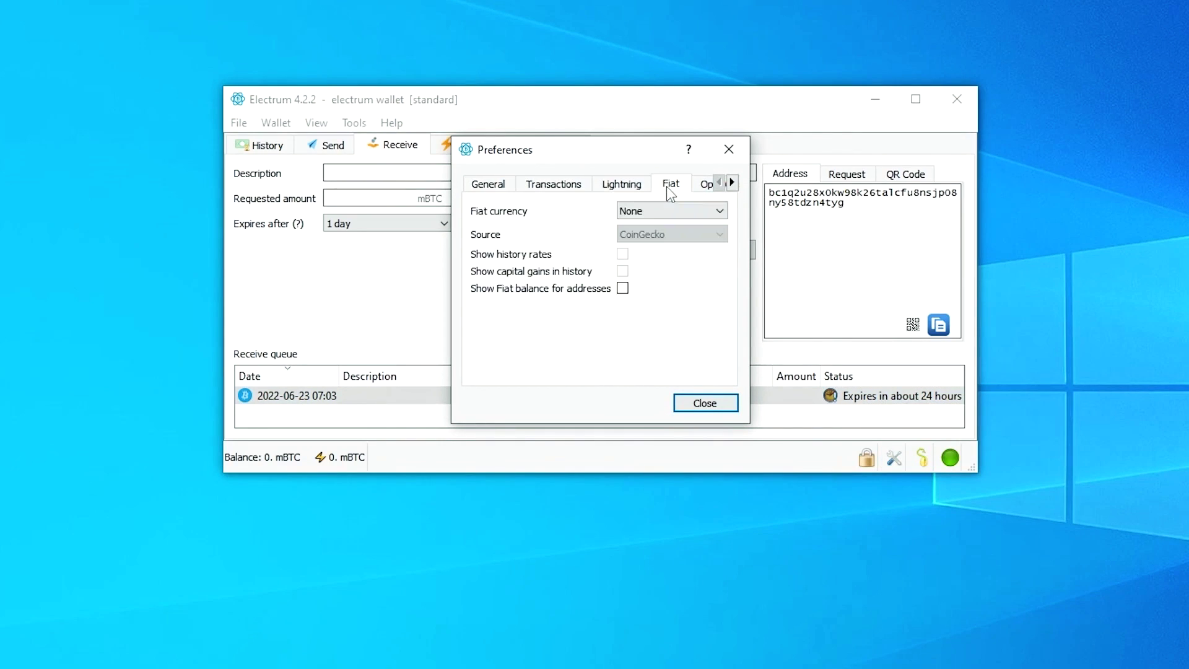
left_click(708, 186)
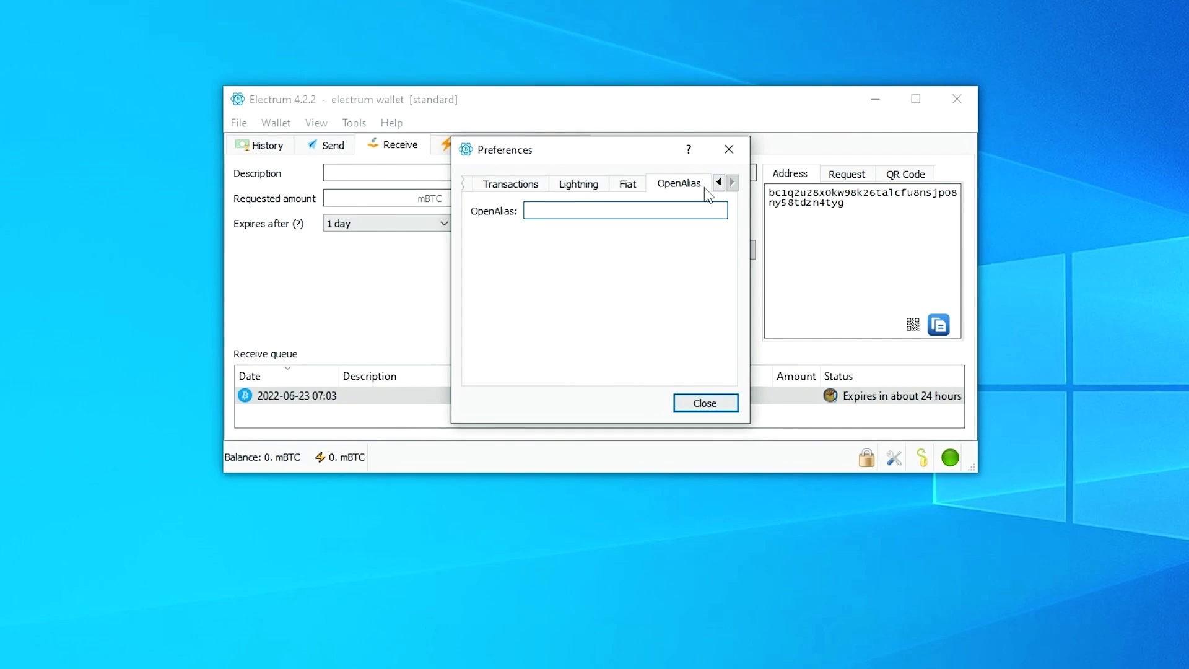
left_click(560, 212)
left_click(498, 187)
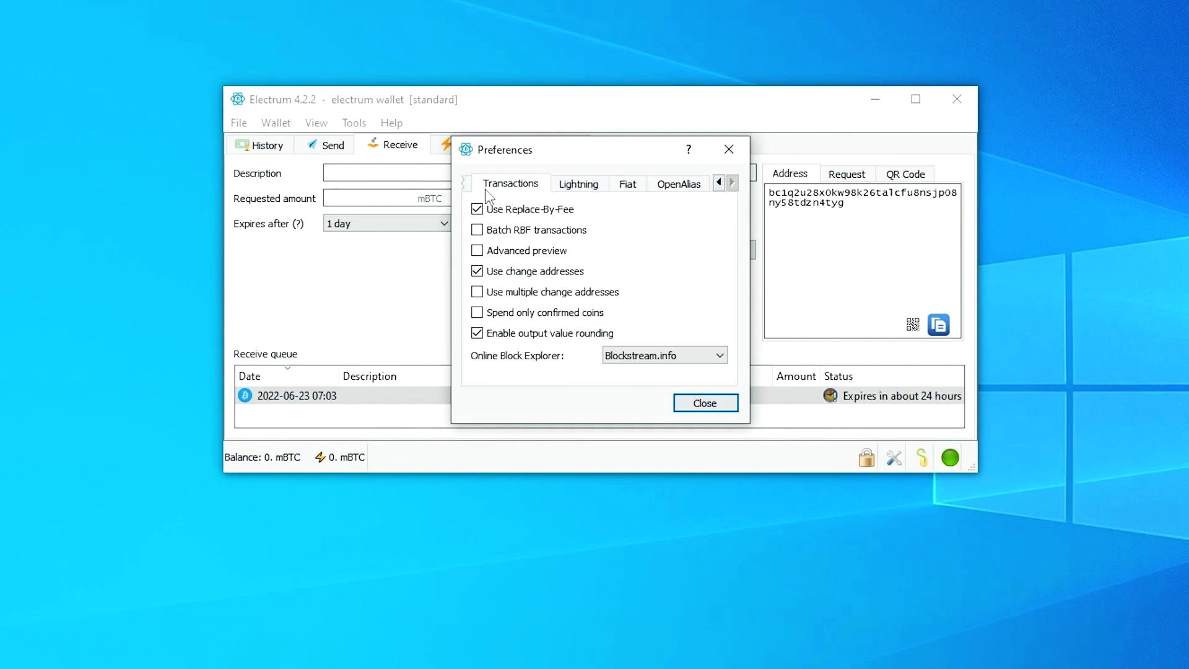
left_click(473, 189)
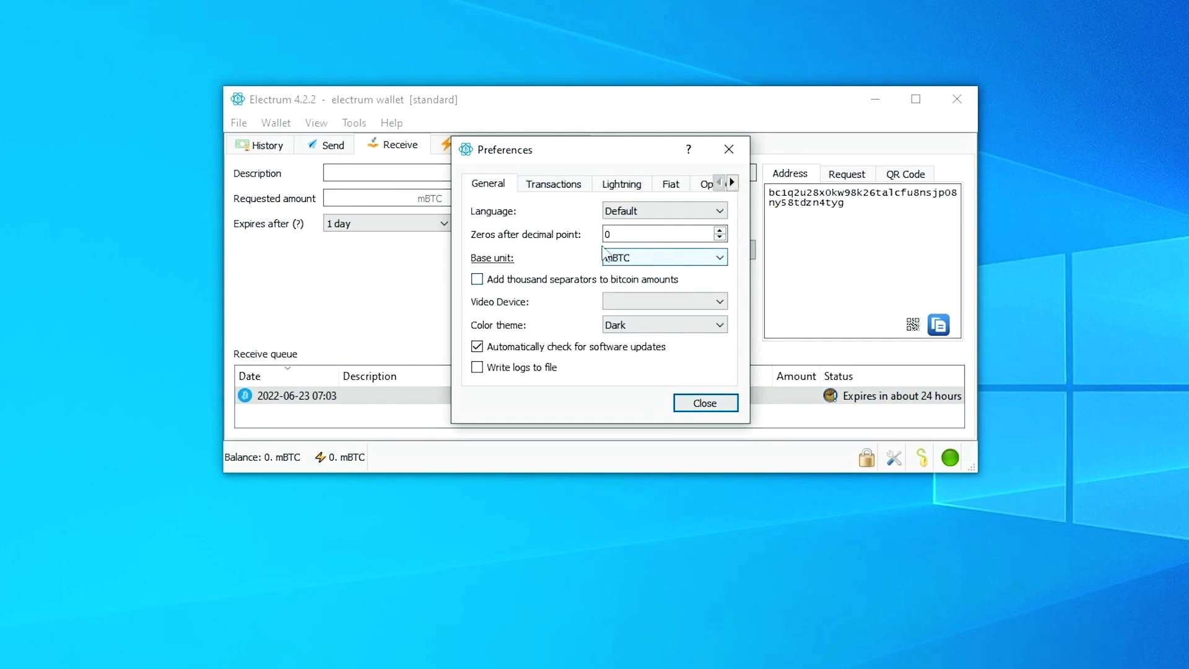
Step: Set the Base unit to BTC and close Preferences
left_click(669, 257)
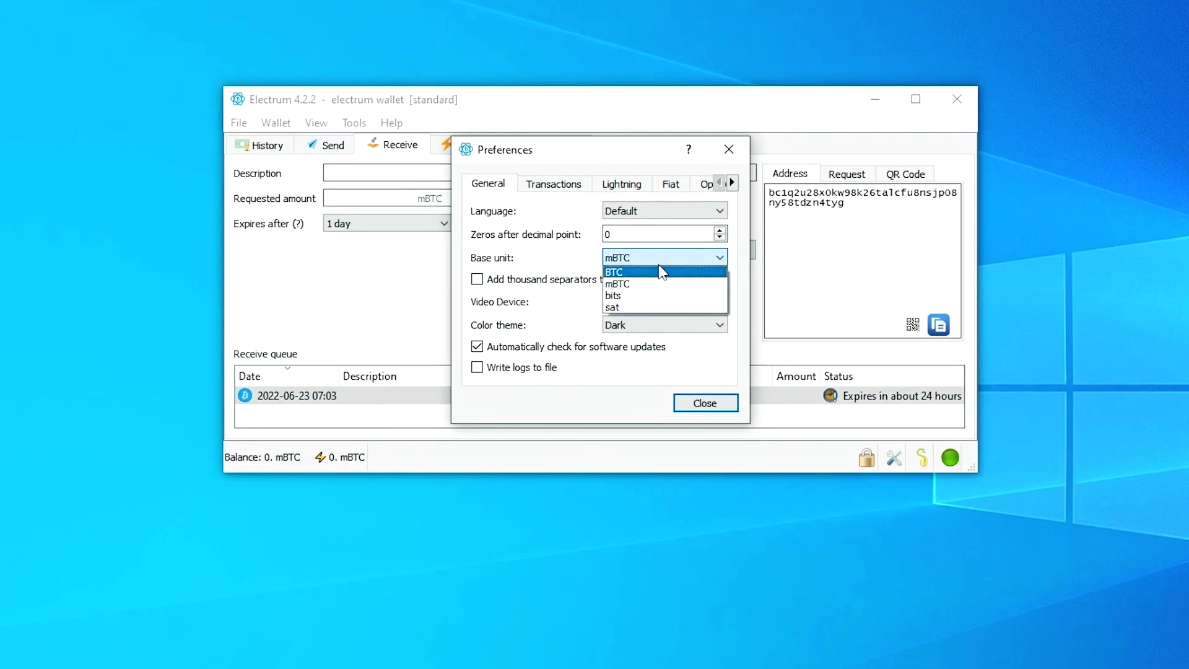
left_click(661, 272)
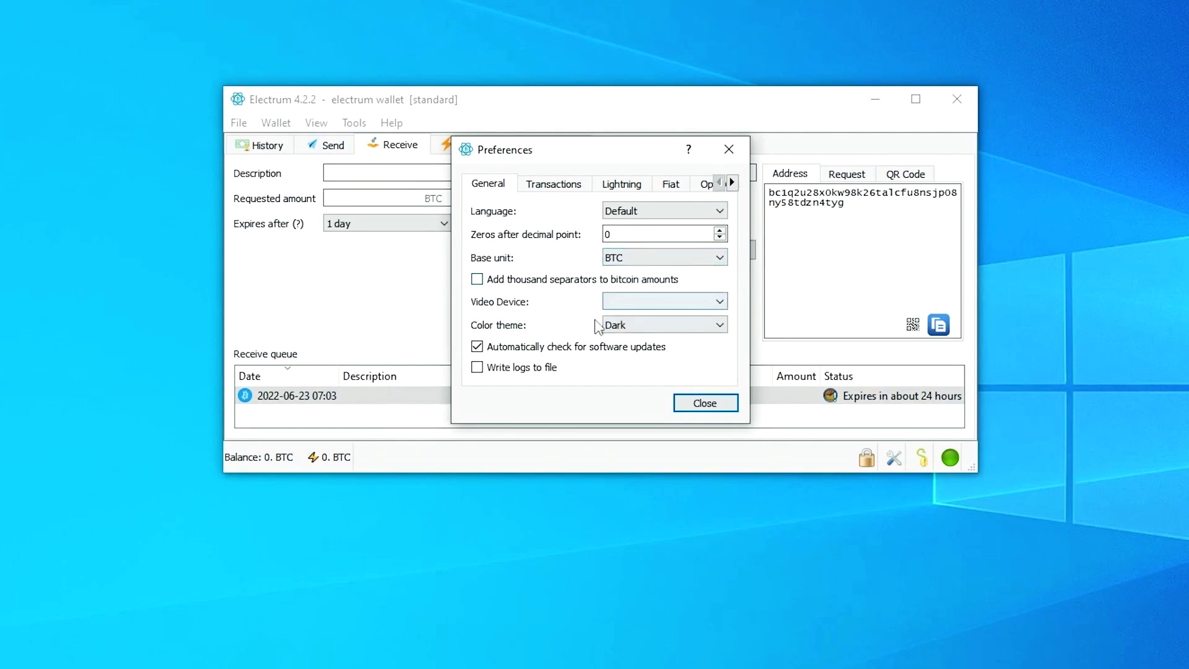
left_click(713, 404)
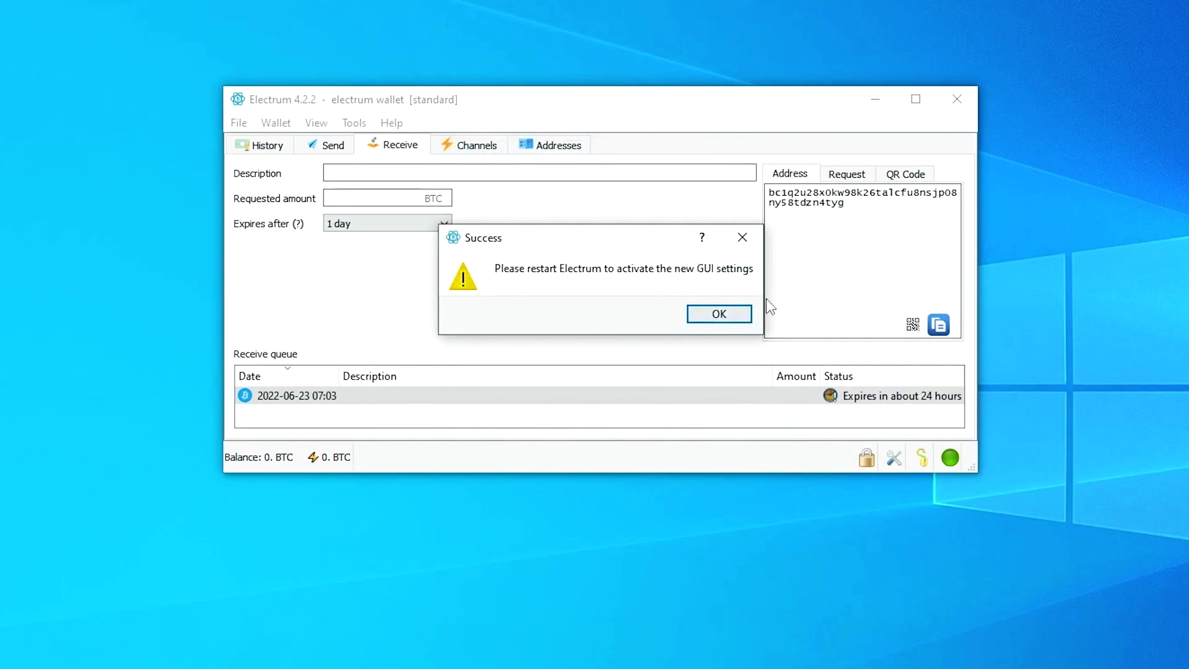
Step: Acknowledge the Success notice asking for a restart to apply the GUI settings
left_click(718, 314)
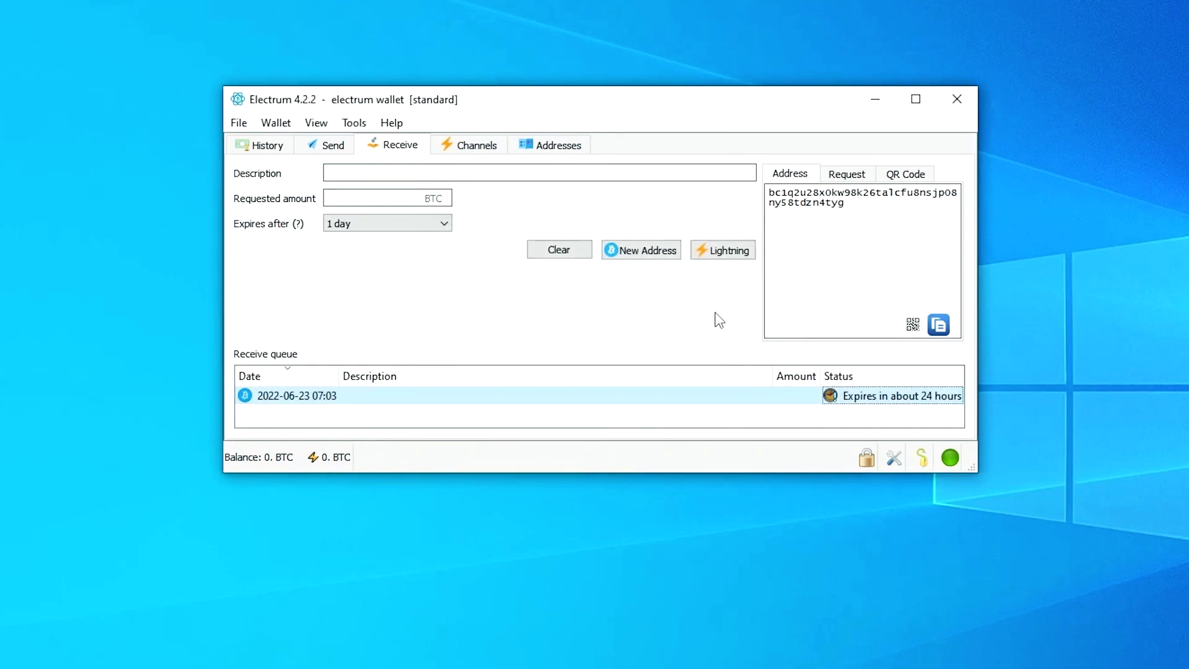